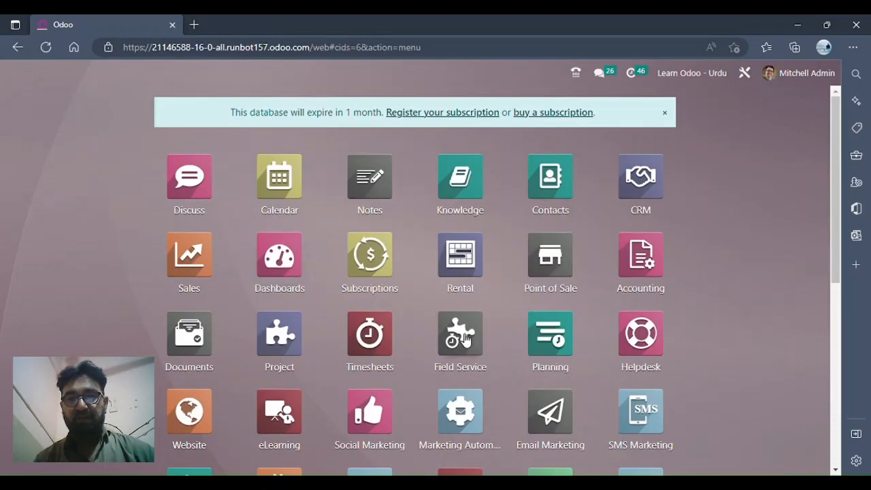
- Open the Accounting app and go to the Asset Models list in its configuration
{"action": "left_click", "coordinate": [641, 268]}
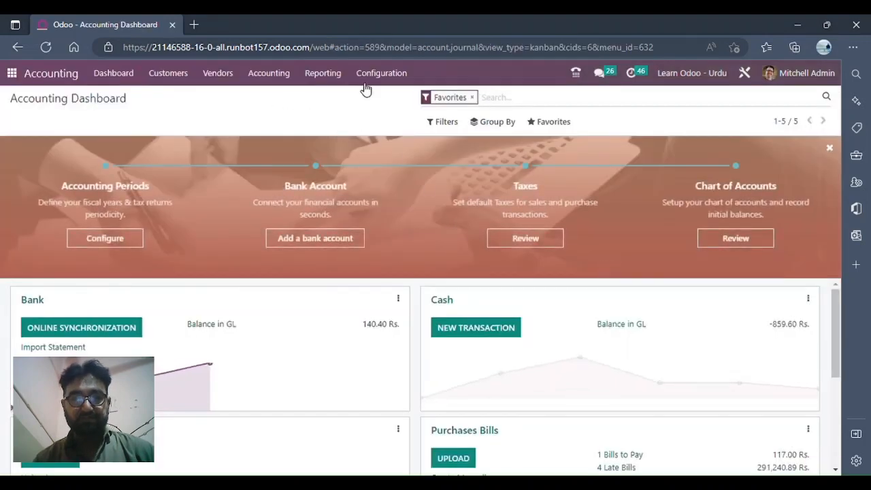
{"action": "left_click", "coordinate": [393, 74]}
{"action": "scroll", "coordinate": [438, 191], "scroll_direction": "down", "scroll_amount": 2}
{"action": "scroll", "coordinate": [437, 190], "scroll_direction": "down", "scroll_amount": 3}
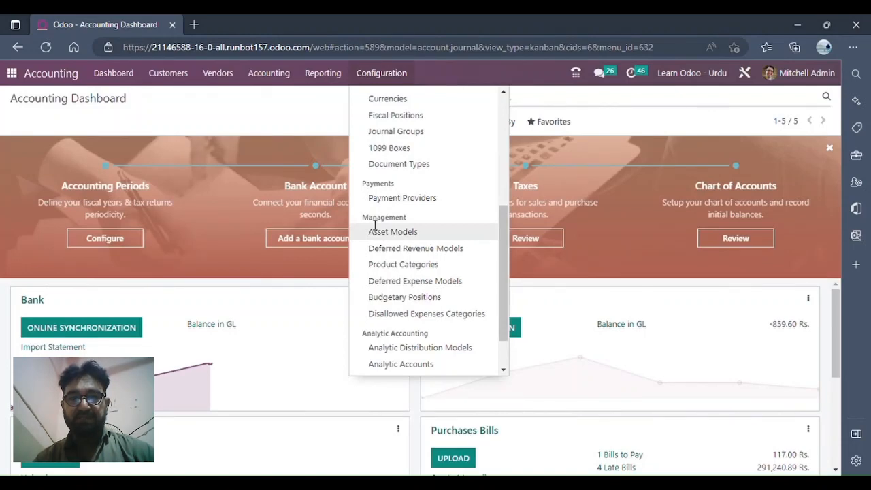
{"action": "left_click", "coordinate": [421, 234]}
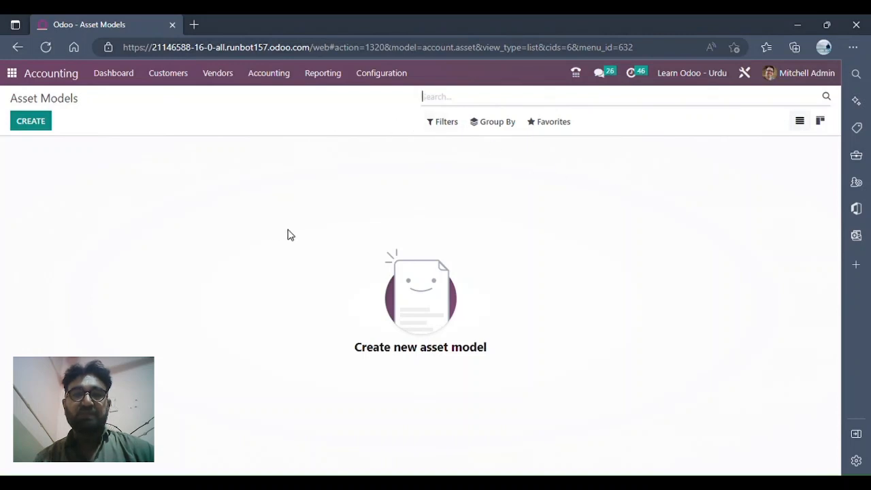
- Look through the accounting and configuration options, and open the Assets list
{"action": "left_click", "coordinate": [275, 73]}
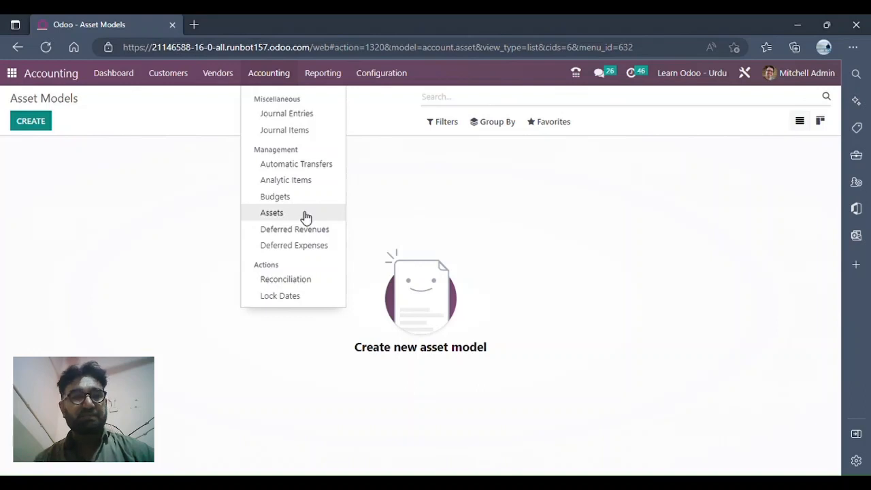
{"action": "left_click", "coordinate": [381, 73]}
{"action": "scroll", "coordinate": [437, 306], "scroll_direction": "down", "scroll_amount": 5}
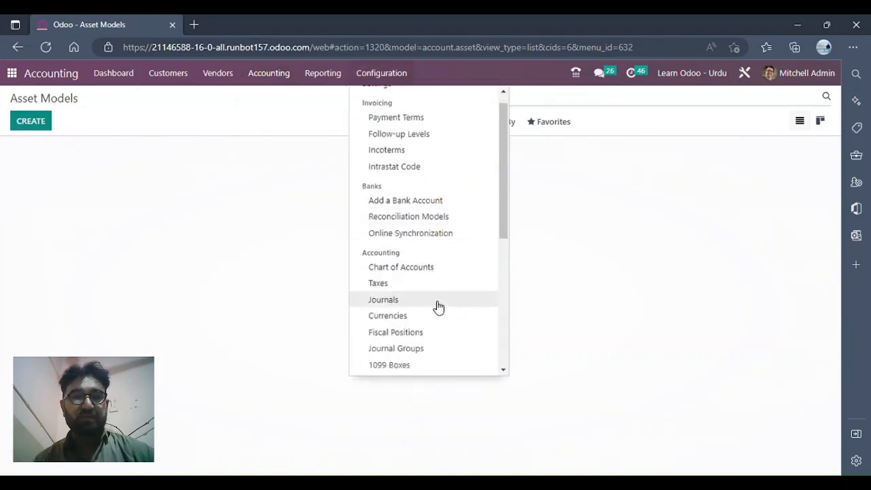
{"action": "scroll", "coordinate": [441, 326], "scroll_direction": "down", "scroll_amount": 2}
{"action": "left_click", "coordinate": [268, 73]}
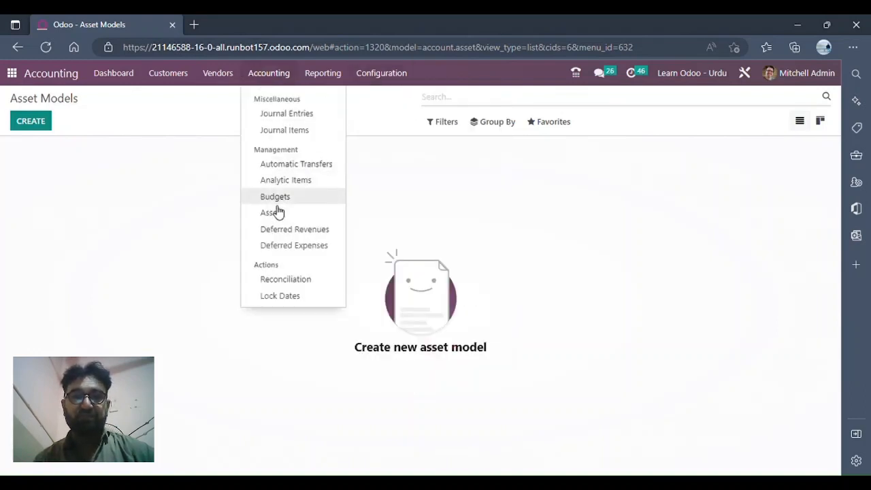
{"action": "left_click", "coordinate": [312, 219]}
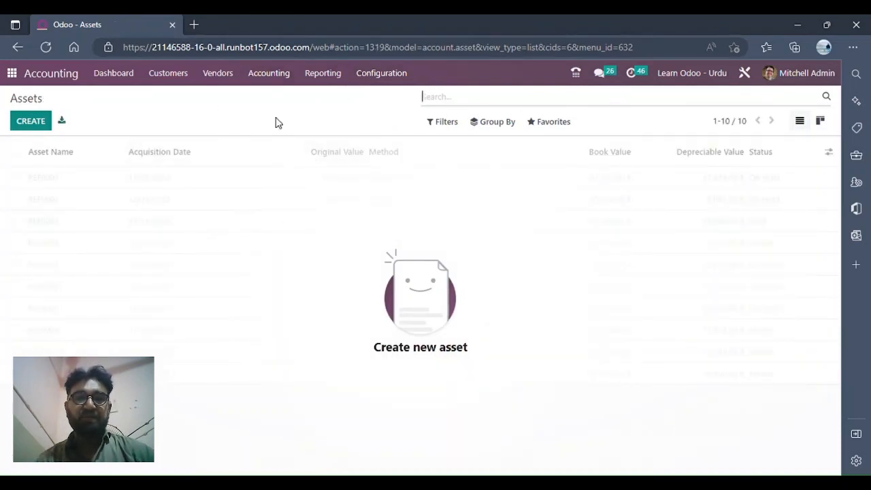
{"action": "left_click", "coordinate": [266, 75]}
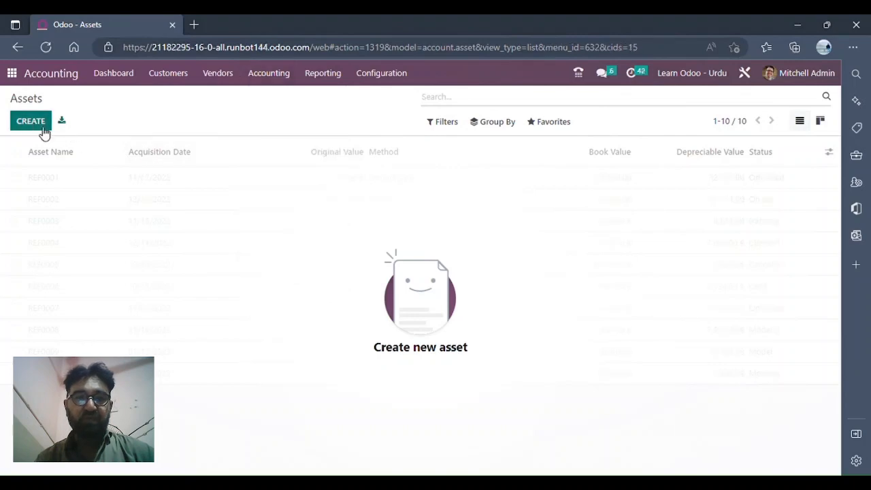
- Open a blank asset record and examine its Original Value field and its related bills section
{"action": "left_click", "coordinate": [35, 124]}
{"action": "scroll", "coordinate": [184, 295], "scroll_direction": "down", "scroll_amount": 2}
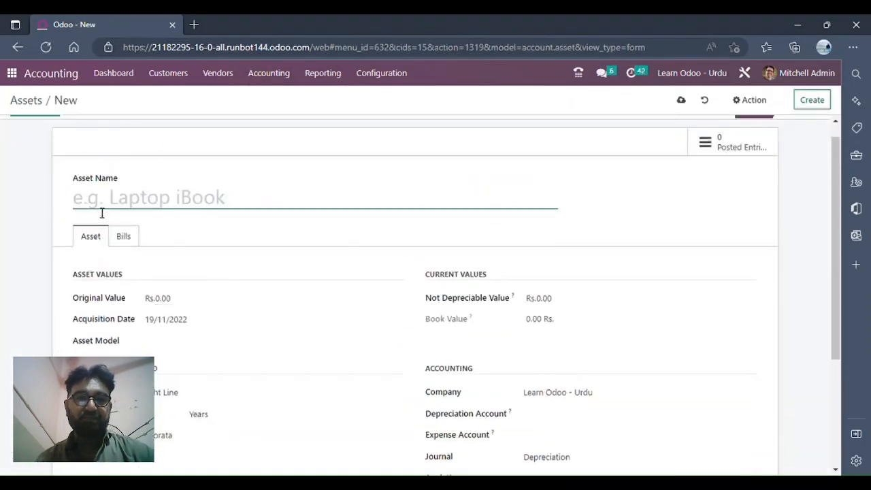
{"action": "left_click", "coordinate": [157, 297]}
{"action": "left_click_drag", "start_coordinate": [157, 297], "coordinate": [142, 290]}
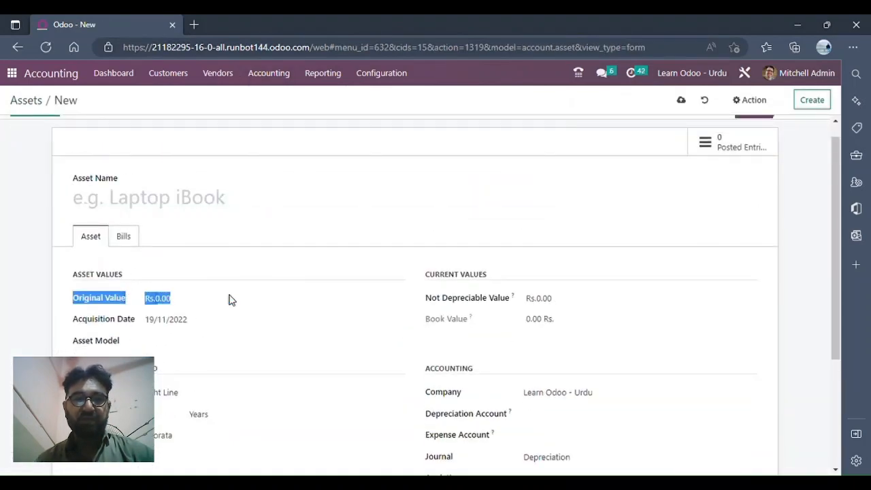
{"action": "left_click", "coordinate": [203, 298]}
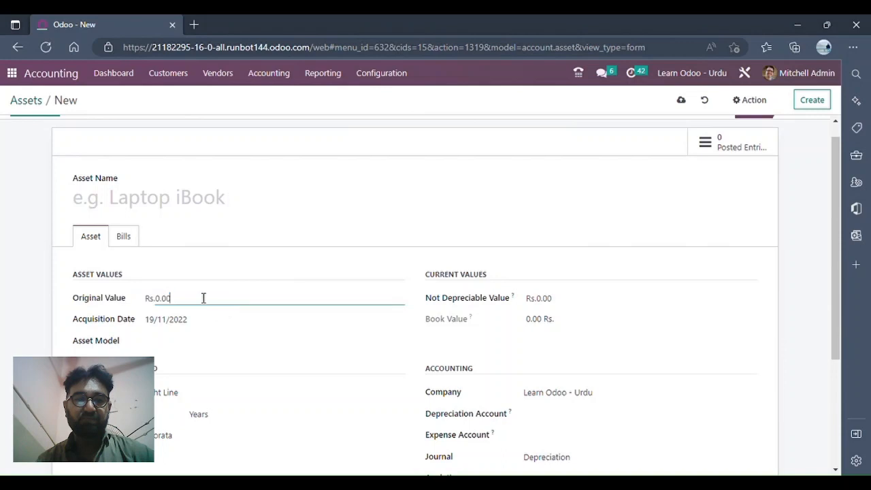
{"action": "left_click", "coordinate": [129, 236]}
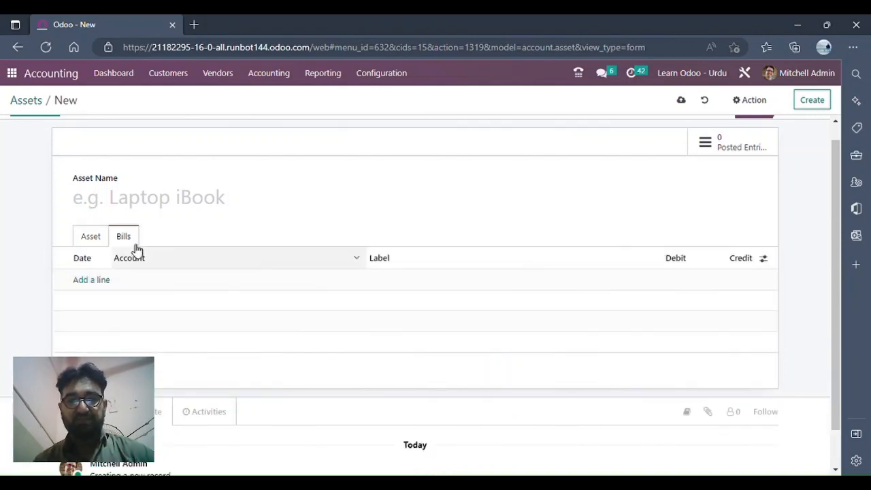
{"action": "left_click", "coordinate": [85, 236]}
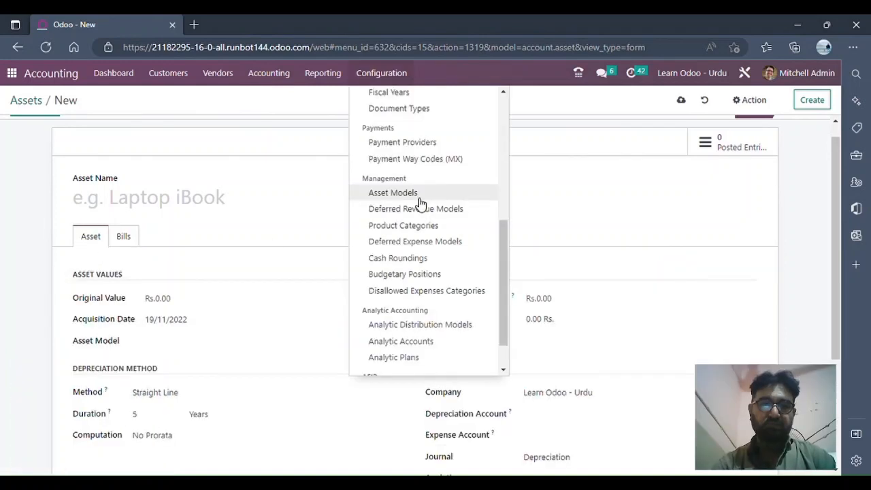
- Go to the Asset Models list and start a new asset model named Vehicles
{"action": "left_click", "coordinate": [419, 197]}
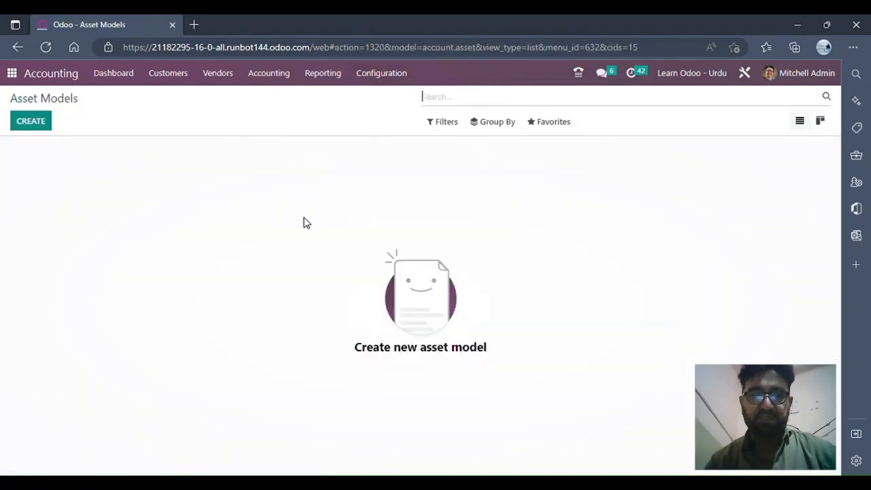
{"action": "left_click", "coordinate": [31, 130]}
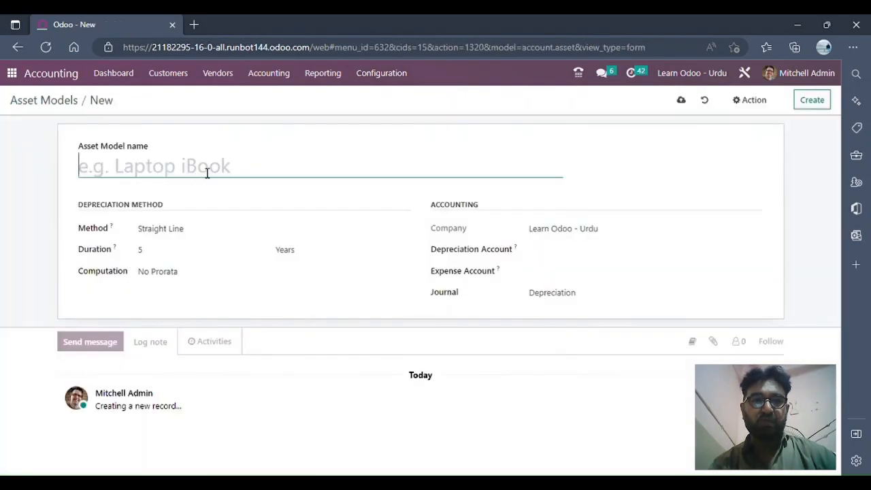
{"action": "type", "text": "Vehicl"}
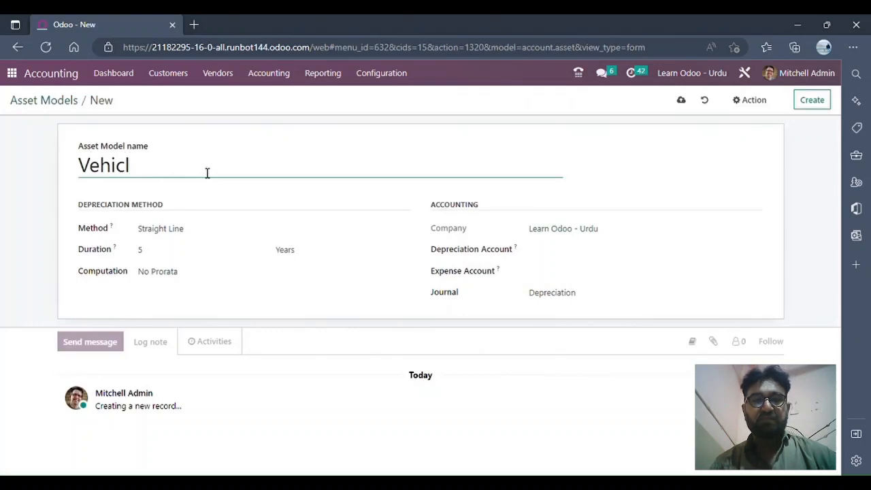
{"action": "key", "text": "BackSpace"}
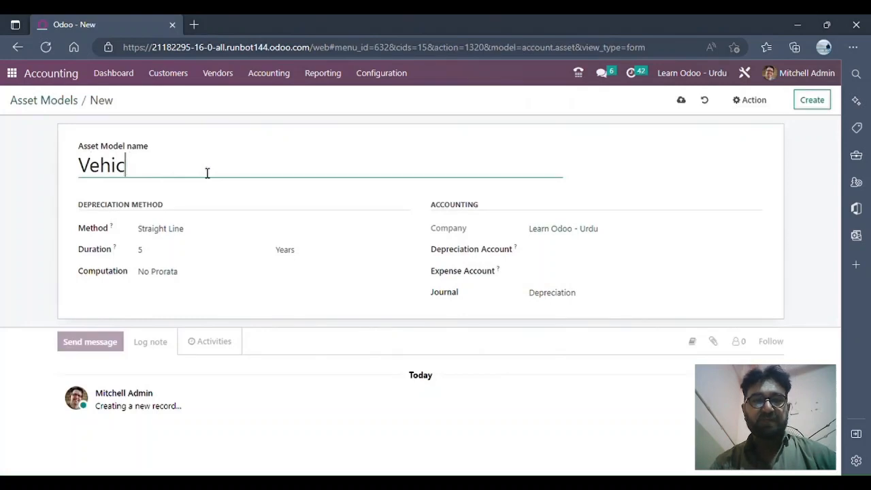
{"action": "type", "text": "les"}
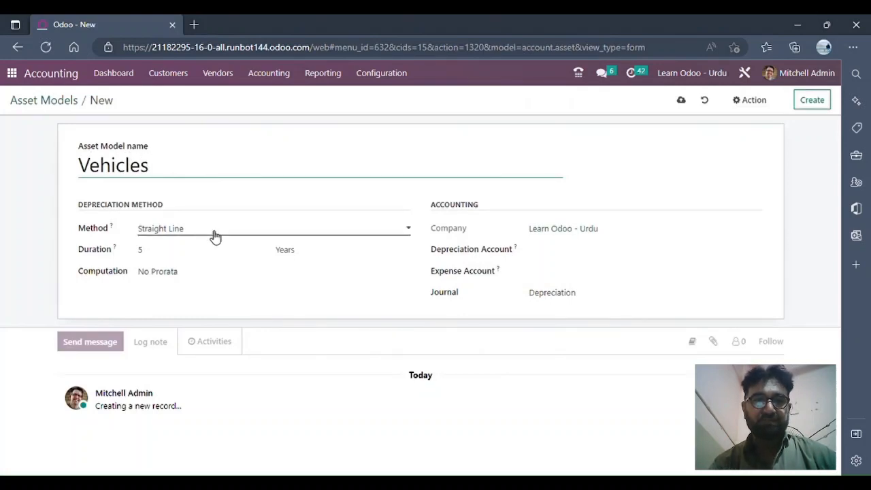
- Keep the Straight Line depreciation method and set the Vehicles model's duration to =12*3 with Months as the unit
{"action": "left_click", "coordinate": [215, 233]}
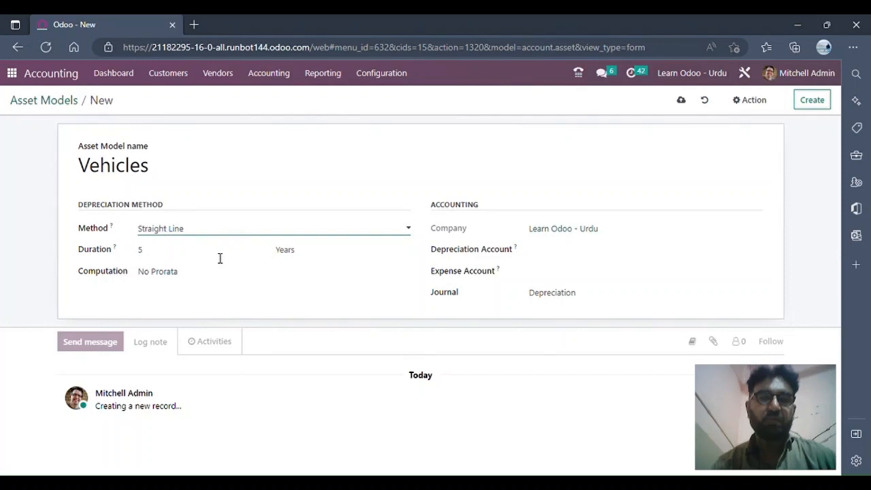
{"action": "left_click", "coordinate": [167, 254]}
{"action": "double_click", "coordinate": [166, 254]}
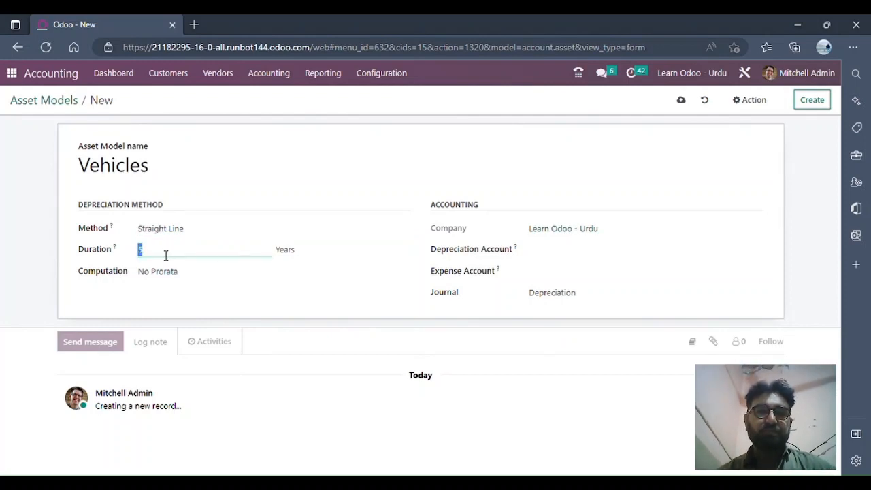
{"action": "key", "text": "BackSpace"}
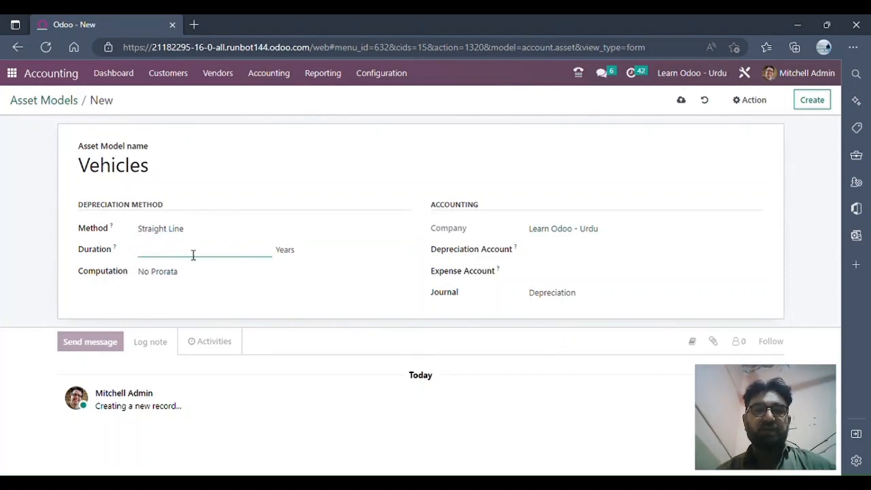
{"action": "left_click", "coordinate": [355, 250]}
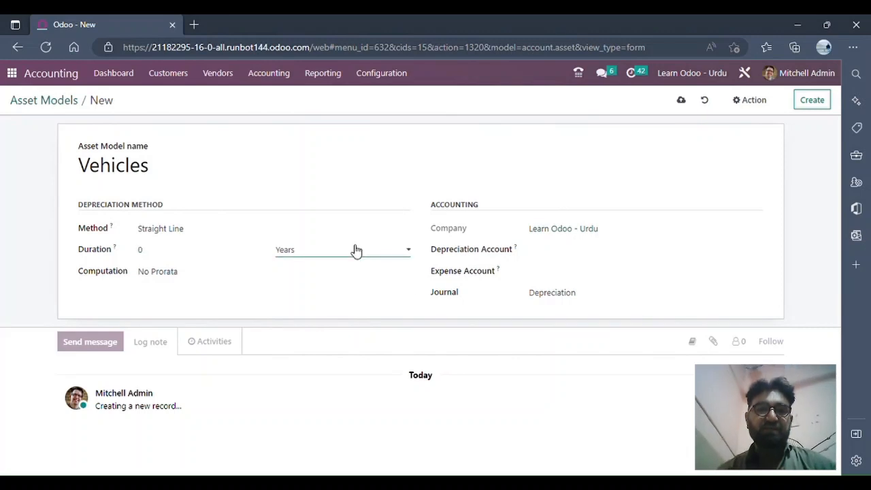
{"action": "left_click", "coordinate": [333, 264]}
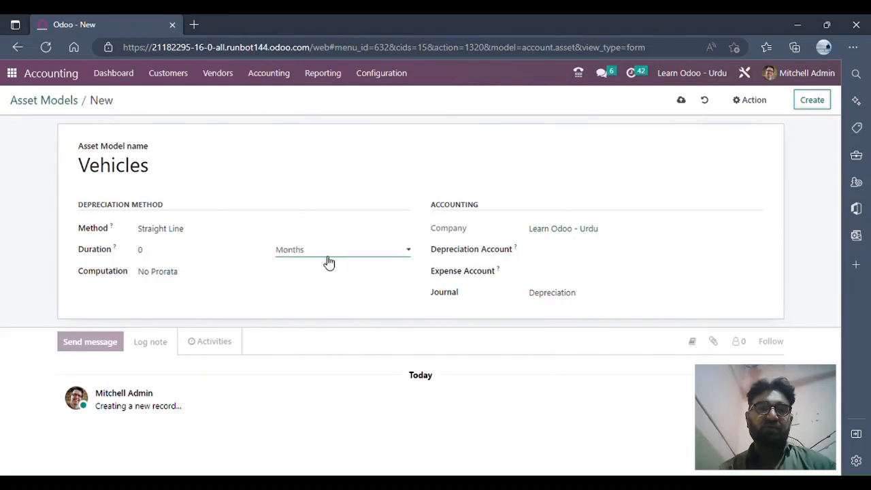
{"action": "left_click", "coordinate": [200, 250]}
{"action": "key", "text": "BackSpace"}
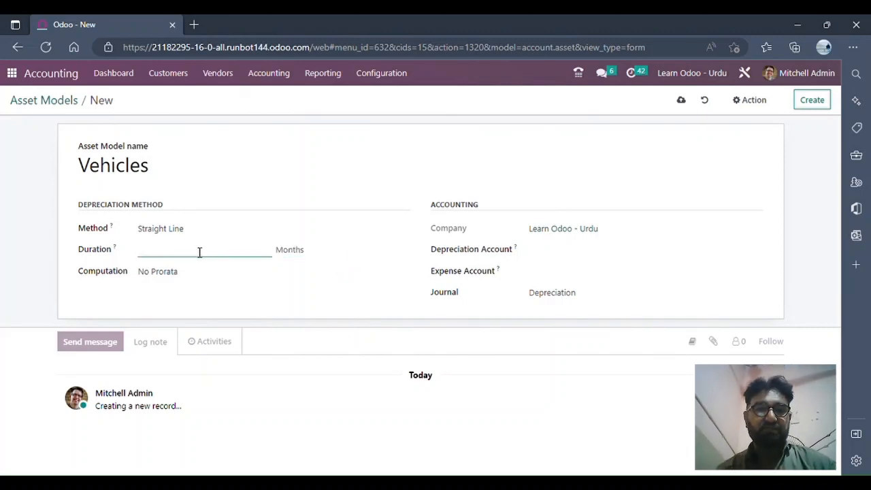
{"action": "type", "text": "="}
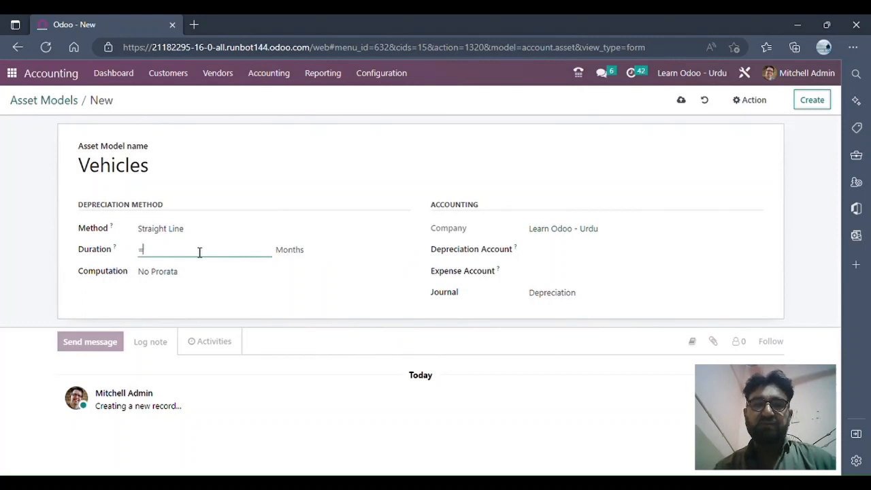
{"action": "type", "text": "12*3"}
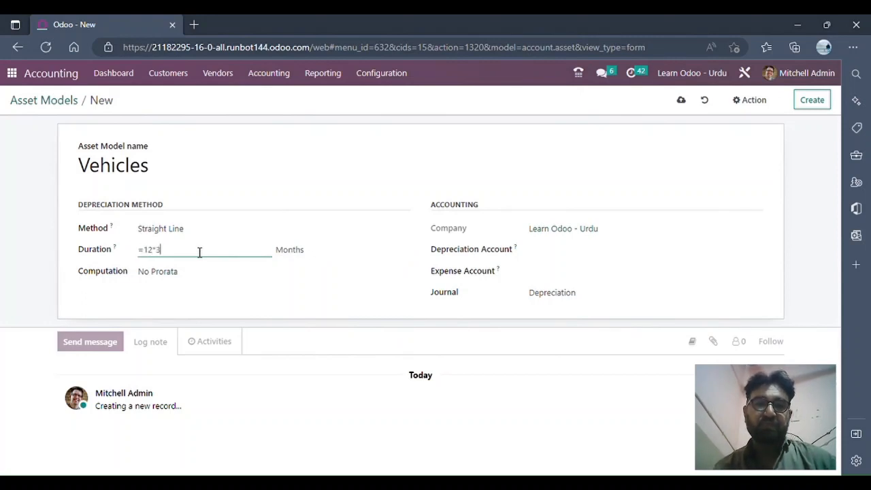
{"action": "key", "text": "Return"}
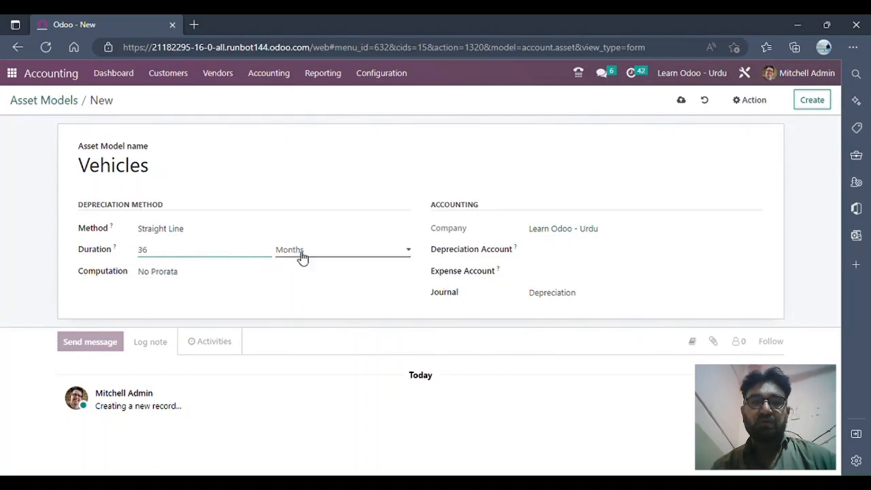
- Enter "Accumulated Depreciation for Vehicles" as the model's depreciation account and open the full creation form for this new account
{"action": "left_click", "coordinate": [602, 253]}
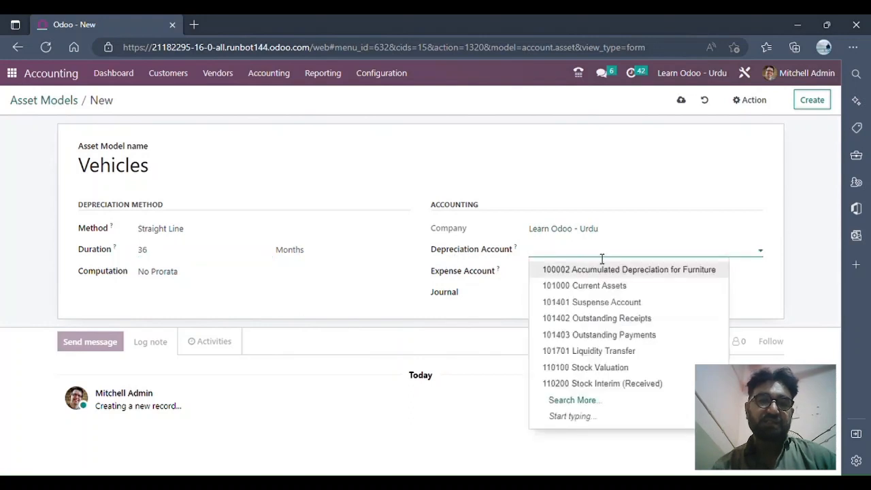
{"action": "left_click", "coordinate": [572, 258]}
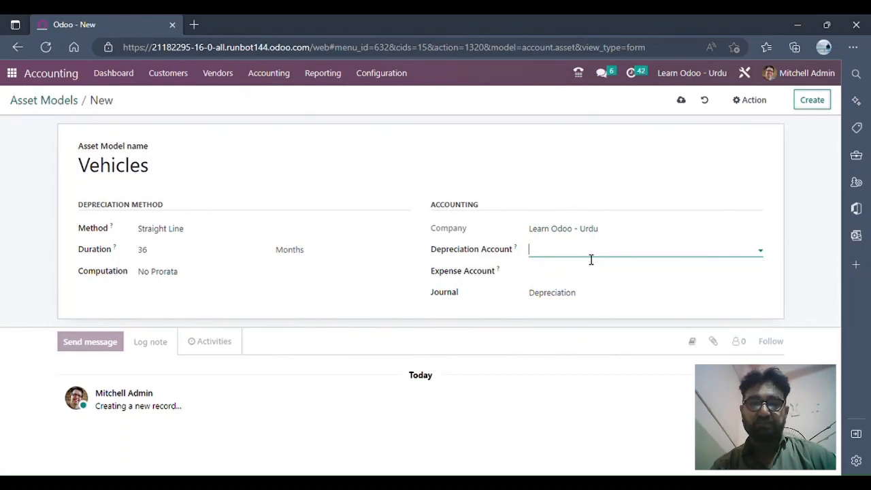
{"action": "left_click", "coordinate": [589, 259]}
{"action": "left_click", "coordinate": [589, 260]}
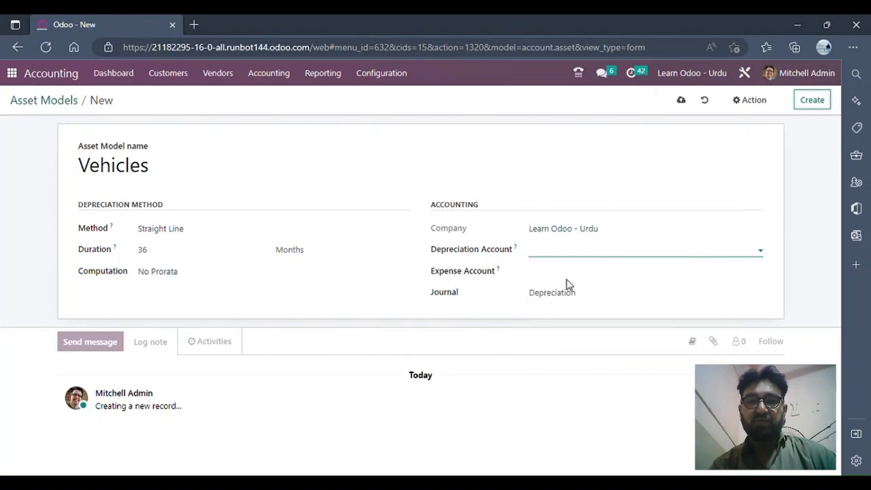
{"action": "left_click", "coordinate": [594, 255]}
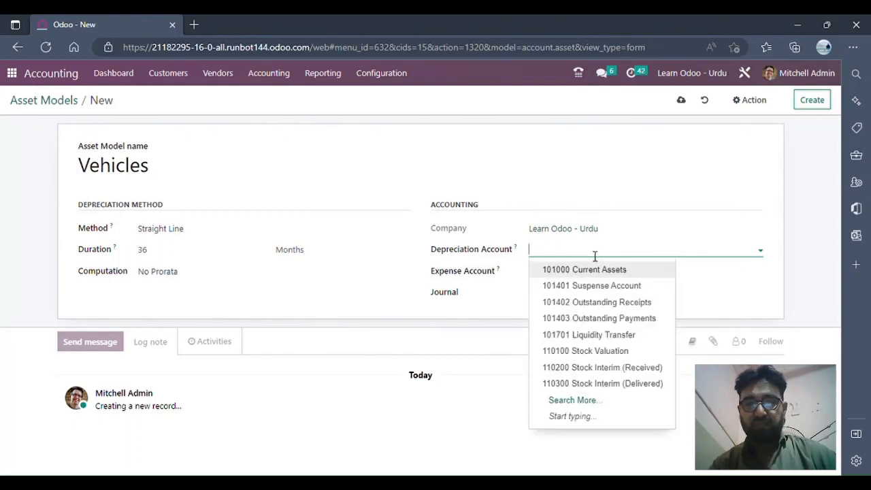
{"action": "type", "text": "Accumulated"}
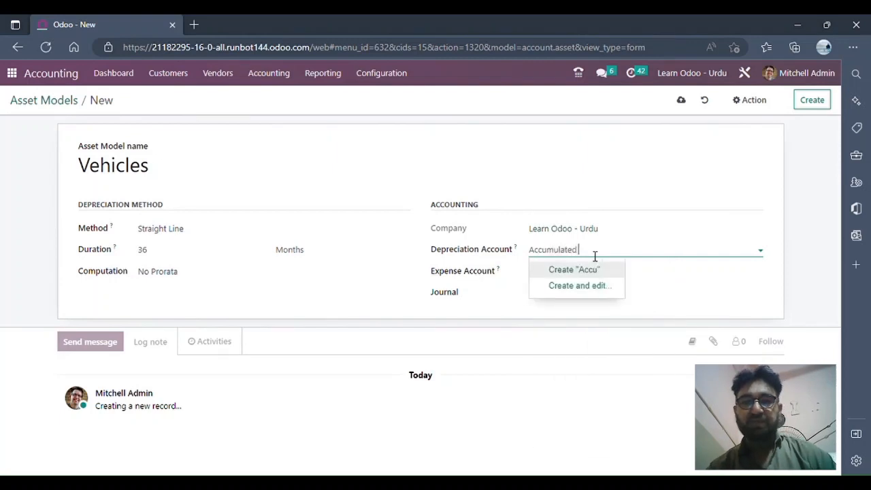
{"action": "type", "text": " Depreciation f"}
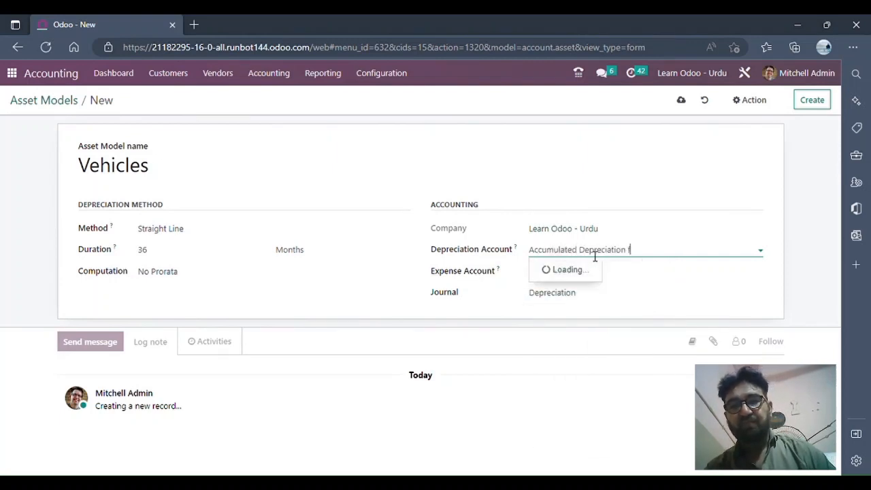
{"action": "type", "text": "or Vehic"}
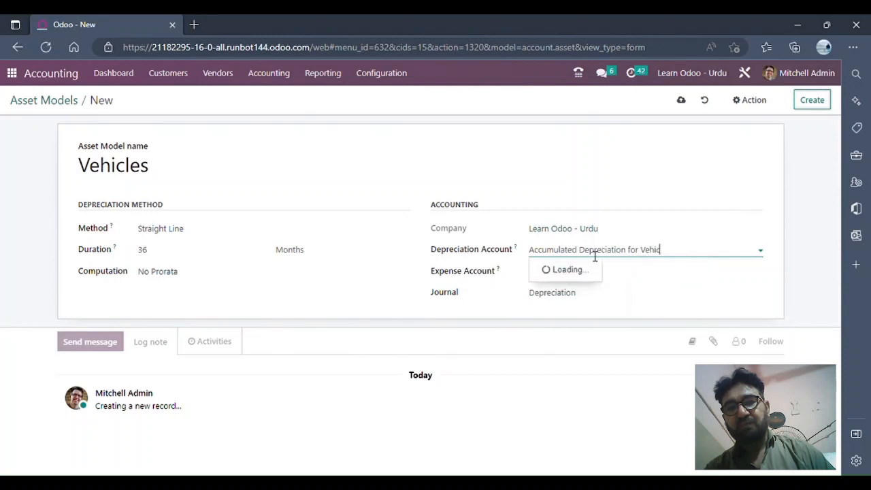
{"action": "type", "text": "les"}
{"action": "left_click", "coordinate": [615, 291]}
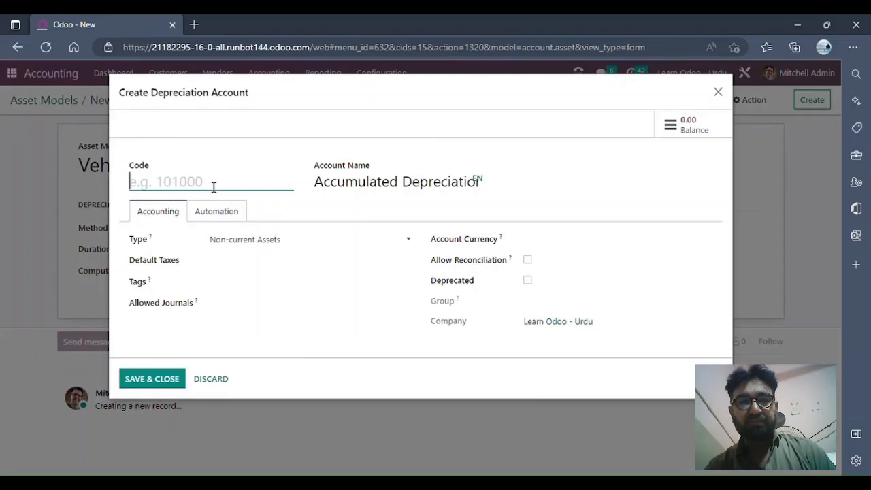
- Give the new Vehicles depreciation account the code 50001 and save it
{"action": "type", "text": "50001"}
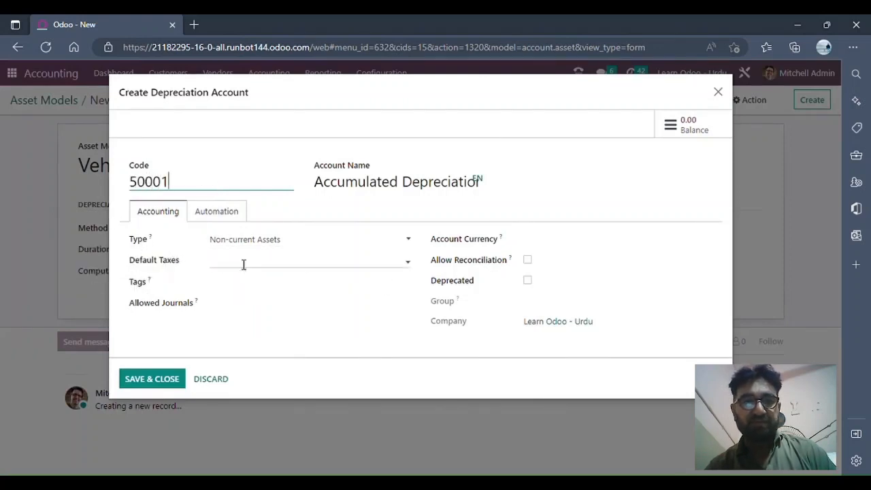
{"action": "left_click", "coordinate": [155, 379]}
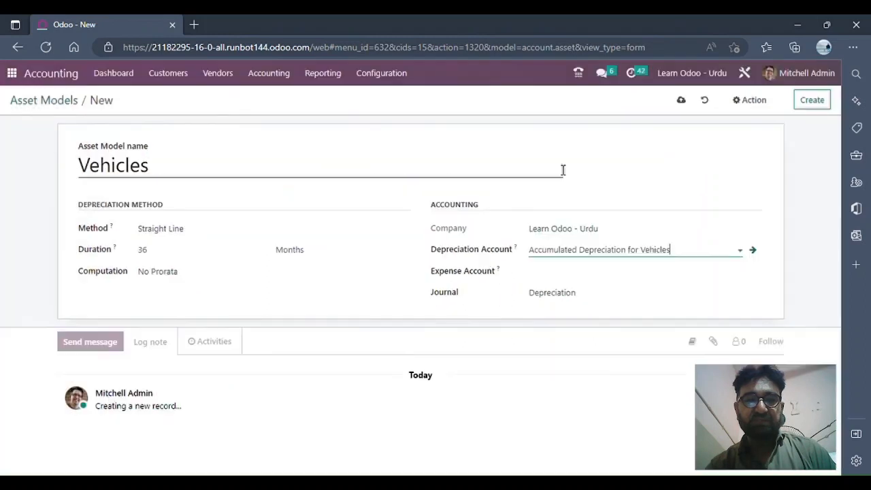
- Set the Vehicles model's expense account to 9000001 Depreciation and keep Depreciation as its journal
{"action": "mouse_move", "coordinate": [496, 275]}
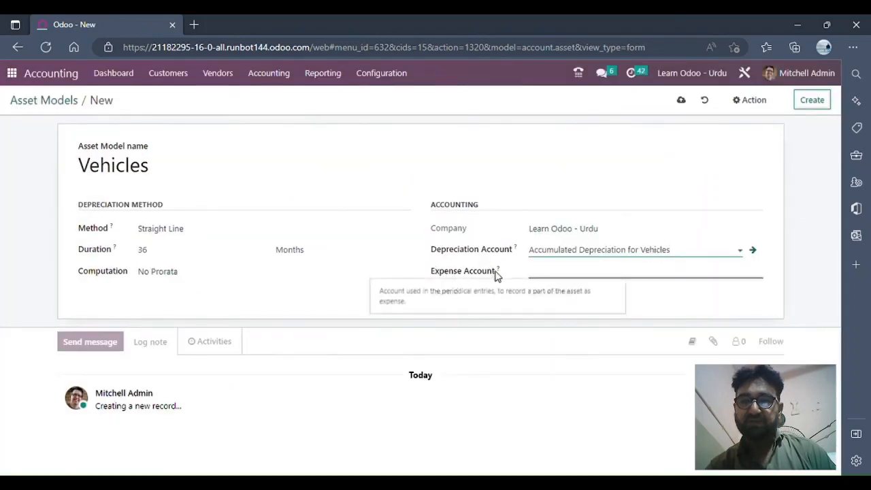
{"action": "left_click", "coordinate": [576, 272]}
{"action": "type", "text": "Depre"}
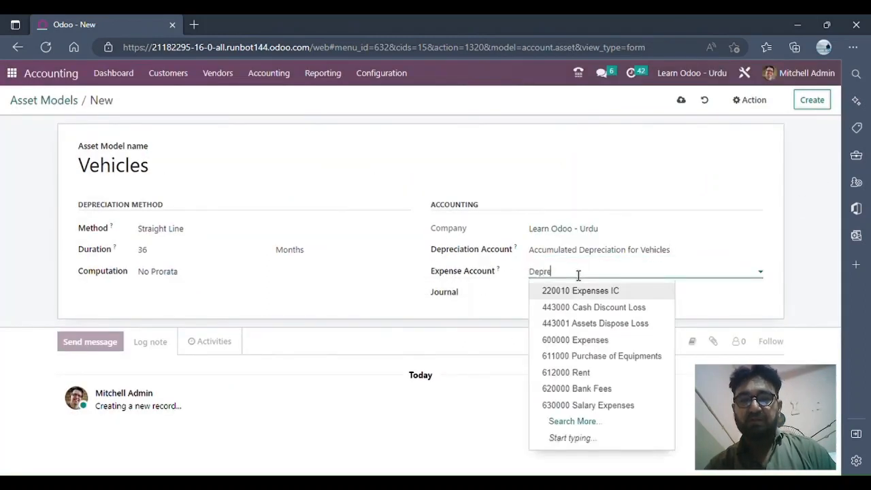
{"action": "type", "text": "ci"}
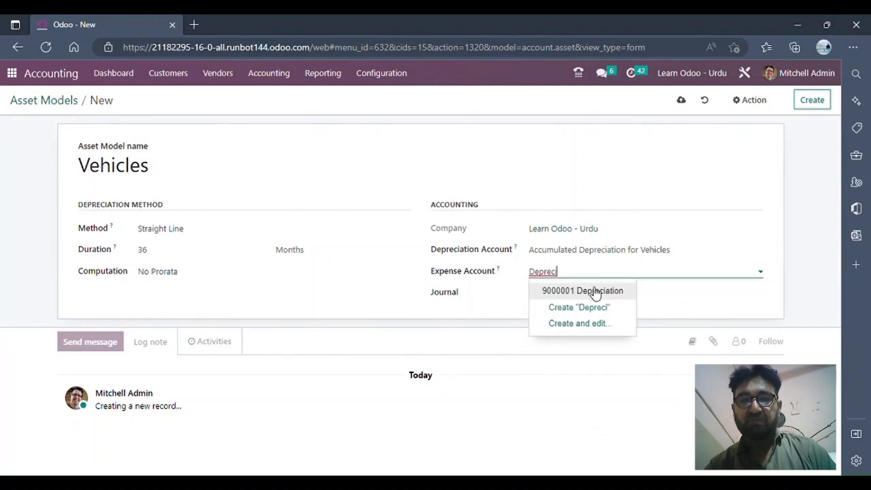
{"action": "left_click", "coordinate": [583, 293]}
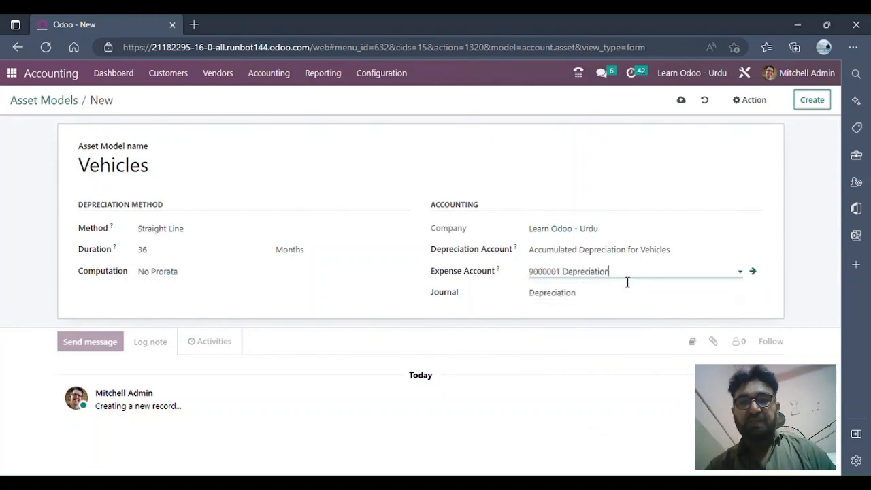
{"action": "left_click", "coordinate": [596, 297]}
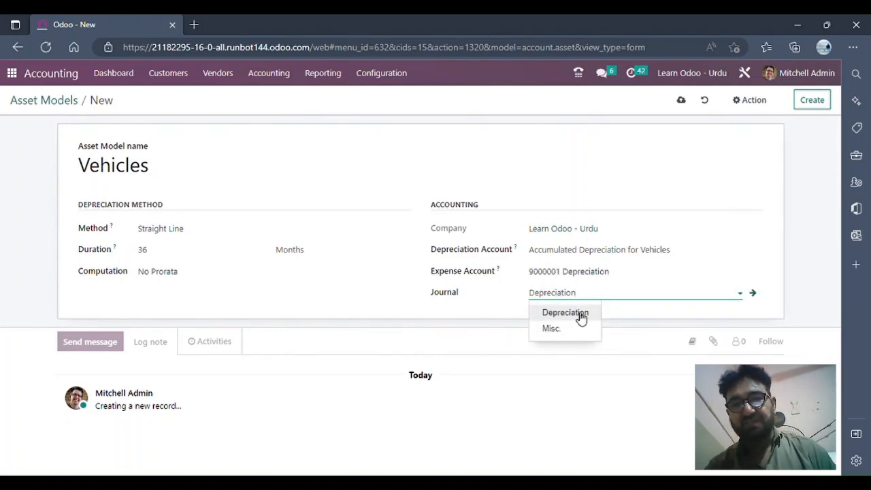
{"action": "left_click", "coordinate": [578, 315]}
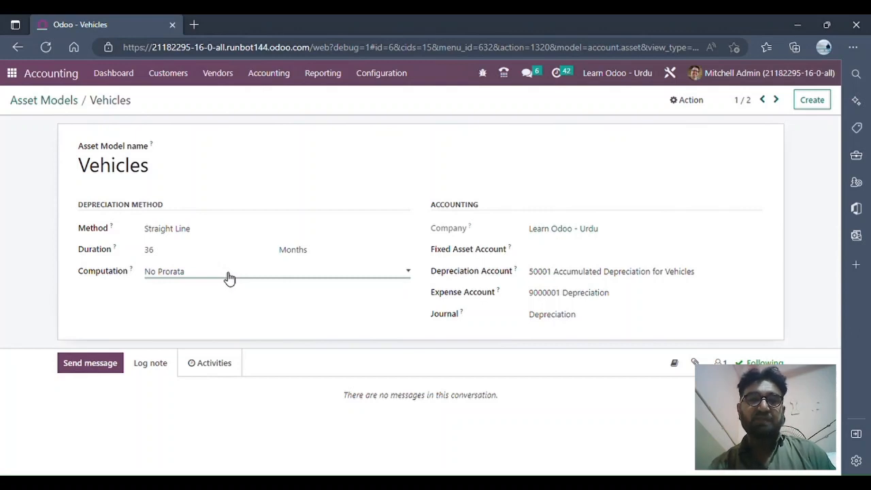
- Try the Vehicles model's computation options, including Based on days per period and No Prorata, and choose Constant Periods
{"action": "left_click", "coordinate": [229, 275]}
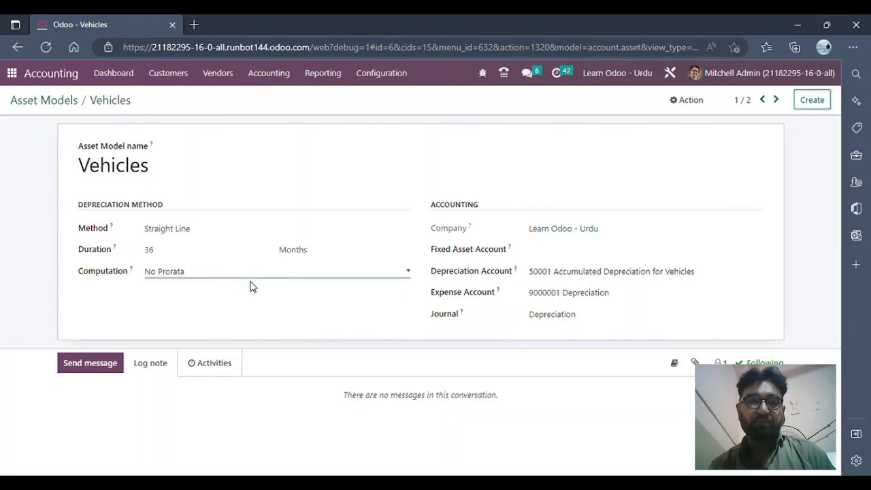
{"action": "left_click", "coordinate": [265, 296]}
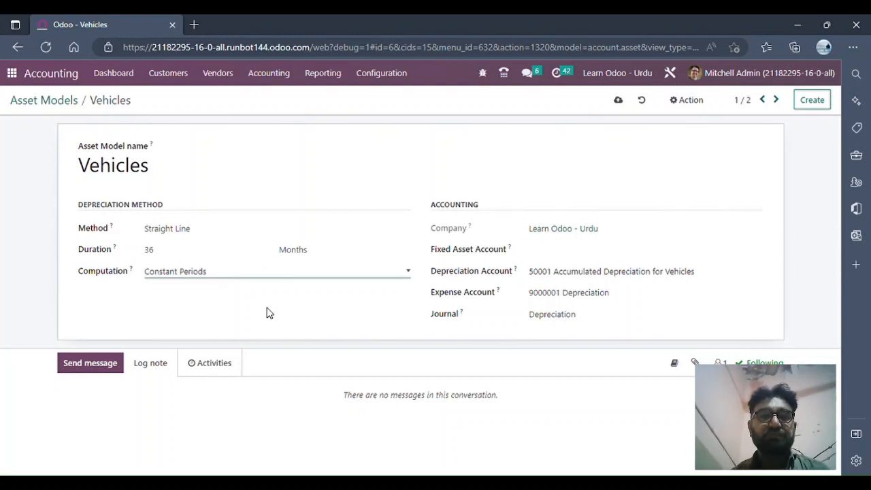
{"action": "key", "text": "Down"}
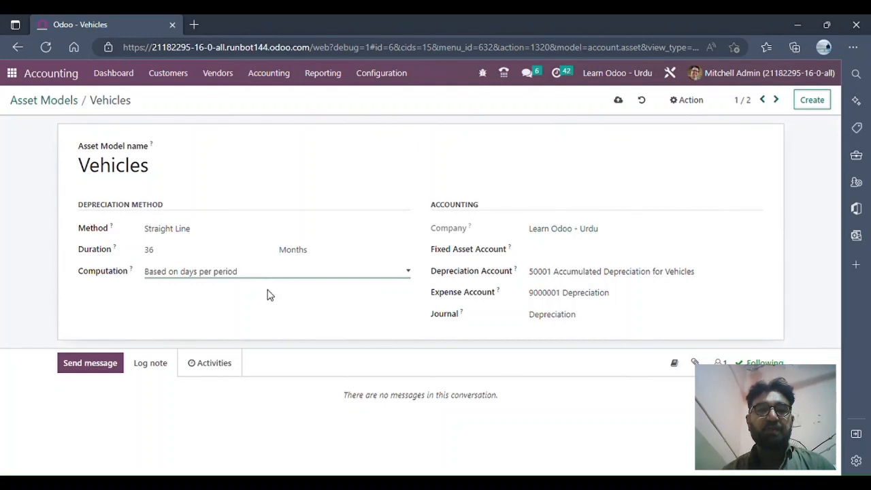
{"action": "left_click", "coordinate": [267, 287]}
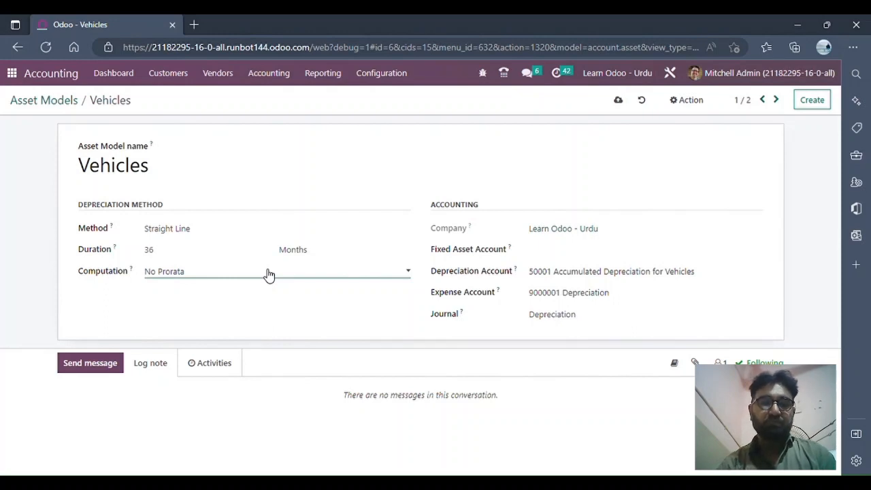
{"action": "left_click", "coordinate": [297, 280]}
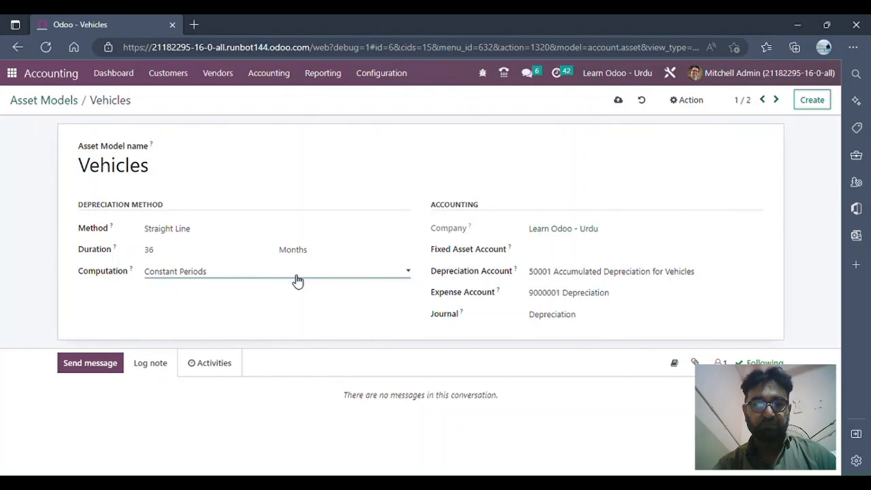
- Start a new asset model named Machinery and set its duration to 24 Months
{"action": "left_click", "coordinate": [812, 102]}
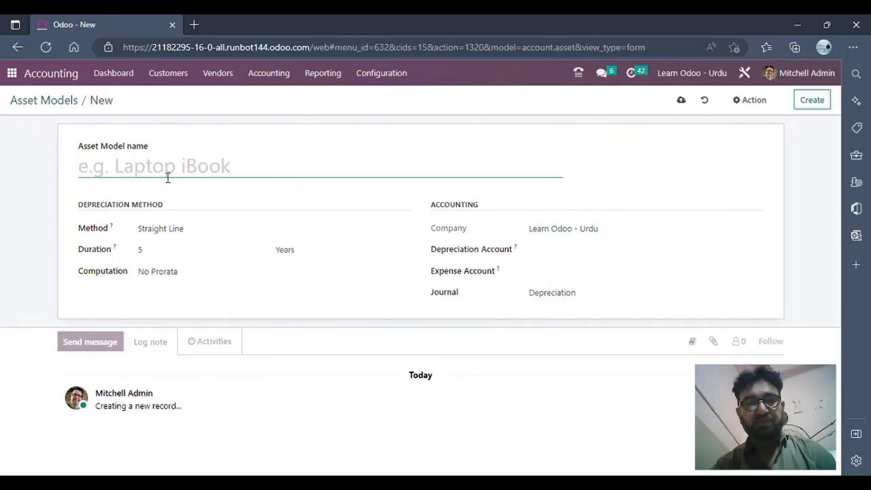
{"action": "type", "text": "Machinery"}
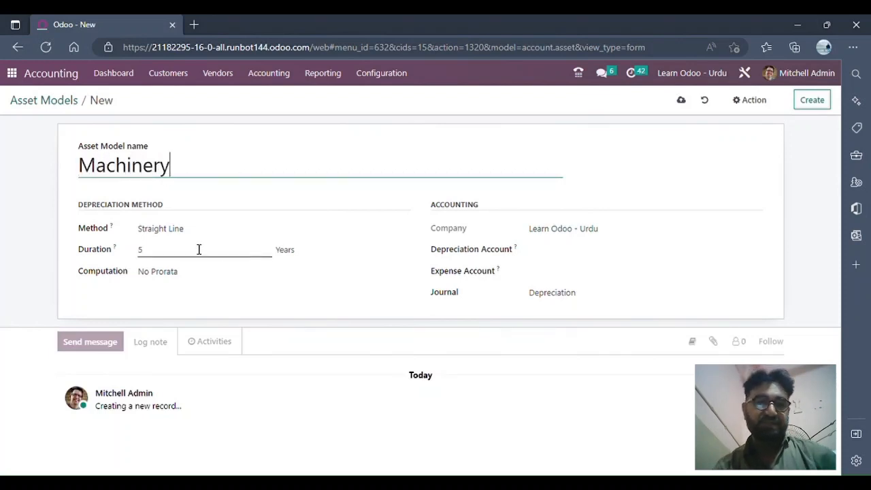
{"action": "left_click", "coordinate": [163, 251]}
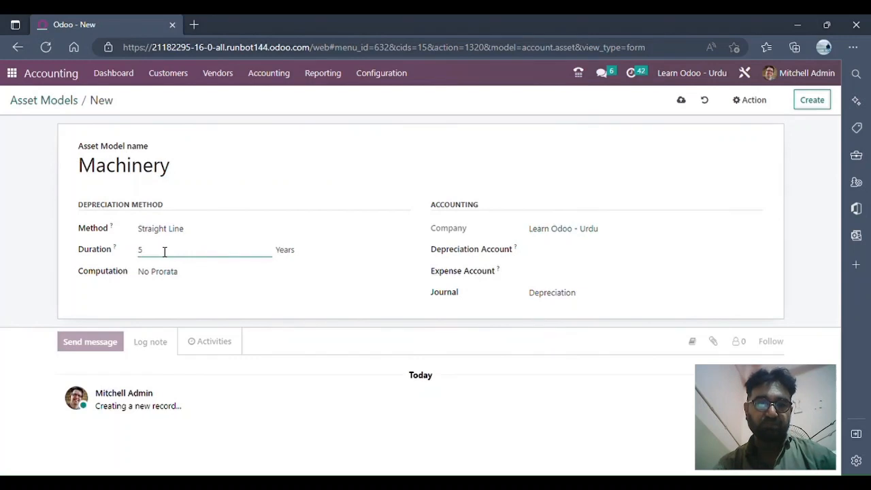
{"action": "key", "text": "BackSpace"}
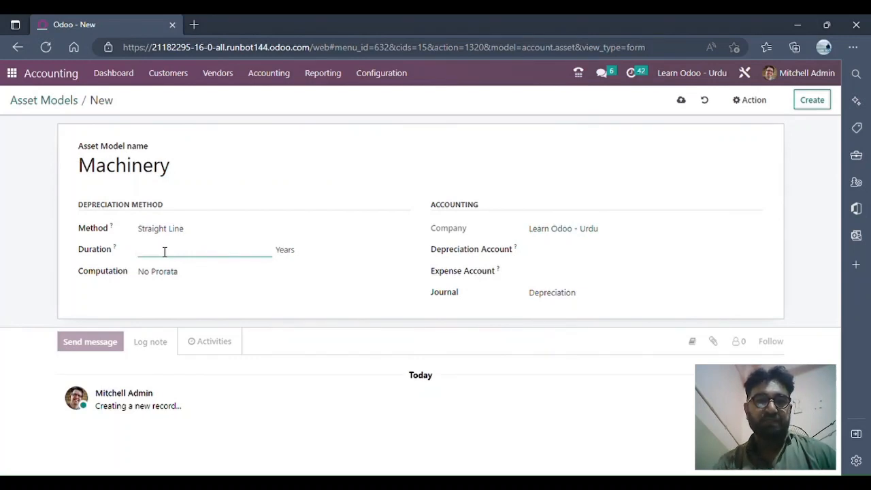
{"action": "type", "text": "24"}
{"action": "left_click", "coordinate": [321, 261]}
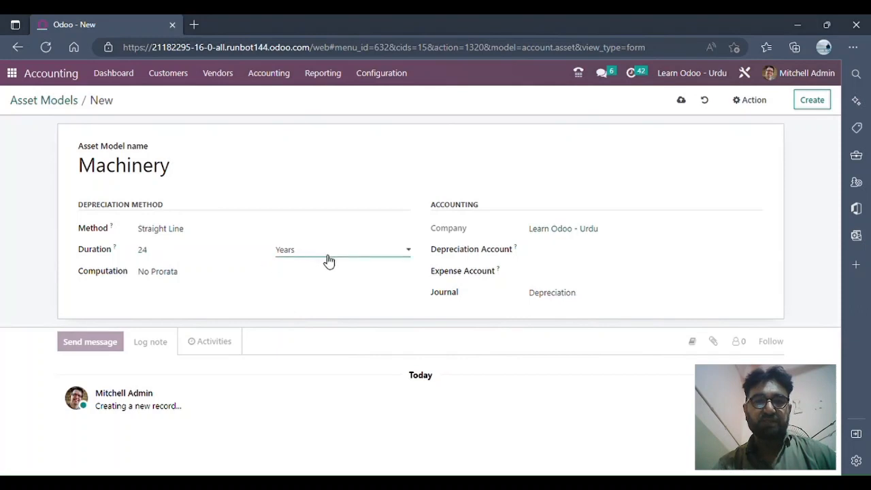
{"action": "left_click", "coordinate": [284, 266]}
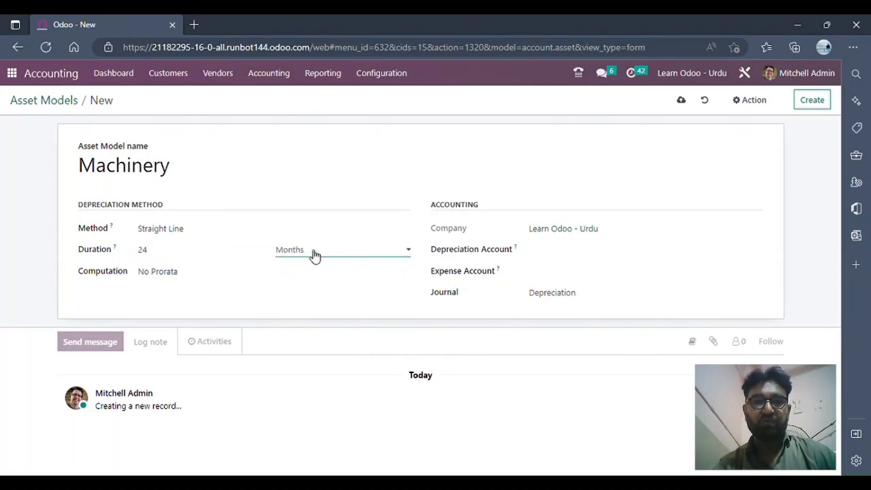
- Create the depreciation account "Accumulated Depreciation for Machinery" with code 50002 for the Machinery model through the full account form
{"action": "left_click", "coordinate": [567, 251]}
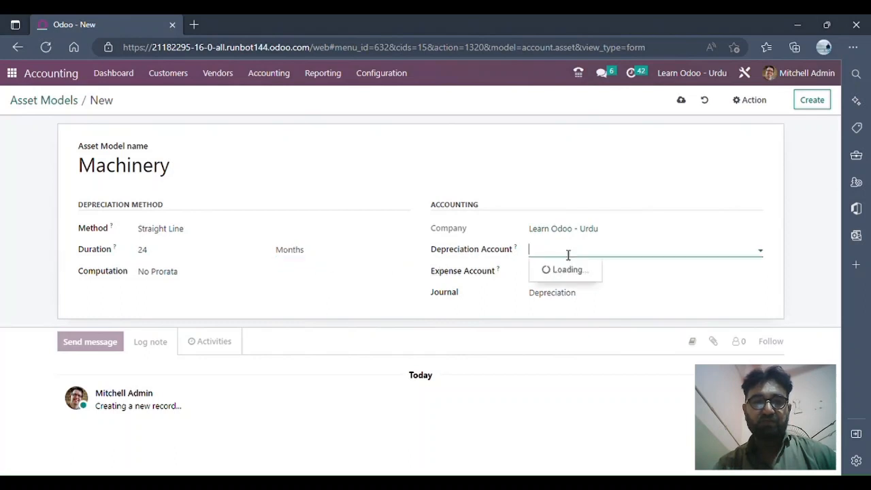
{"action": "type", "text": "Accu"}
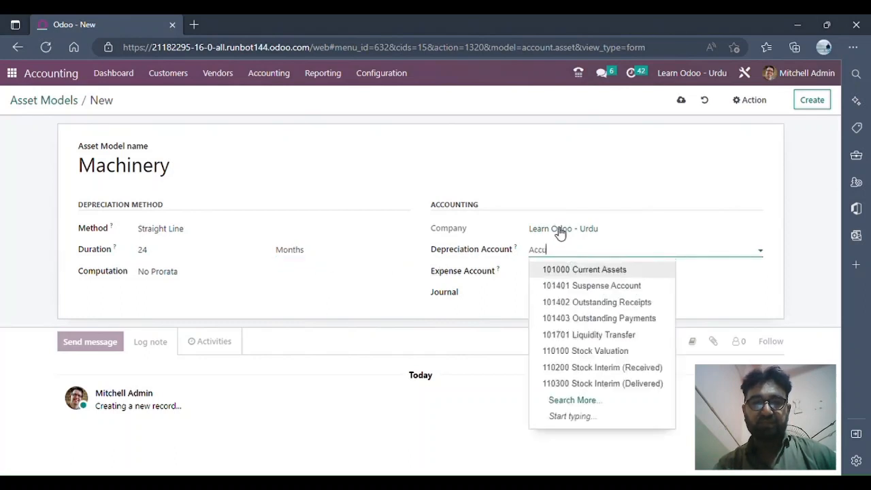
{"action": "type", "text": "mulated"}
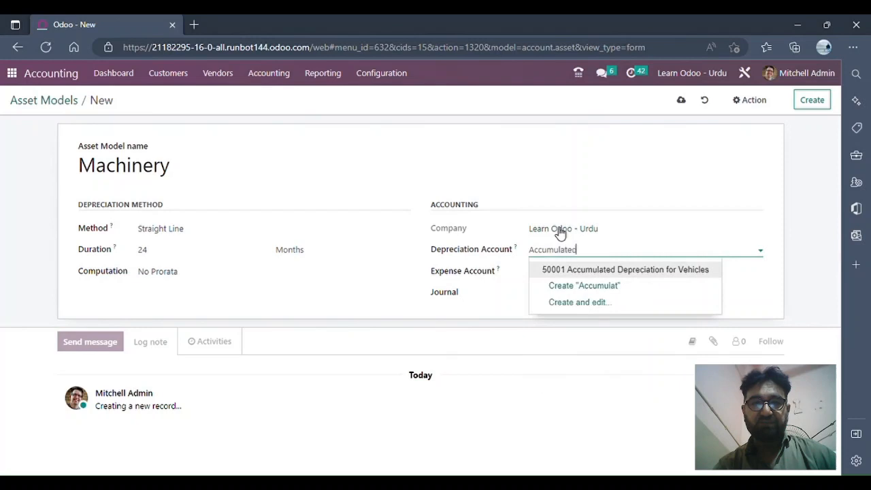
{"action": "type", "text": " Depreciation for"}
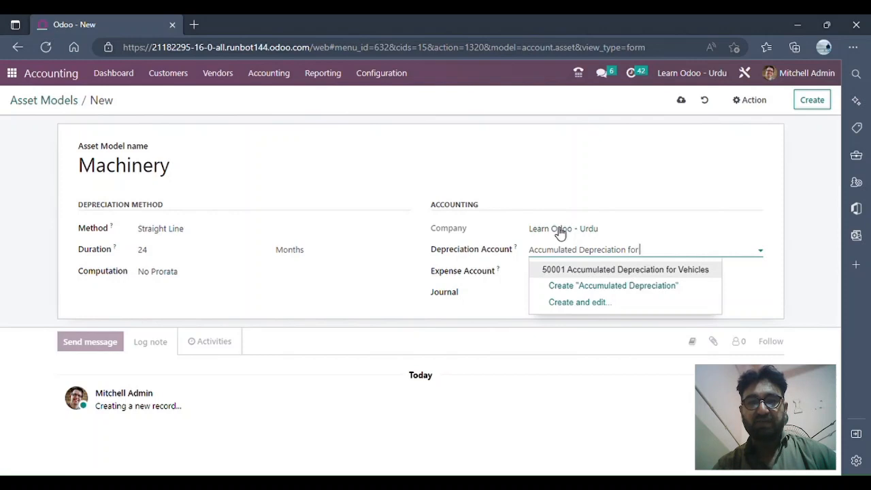
{"action": "type", "text": "Mach"}
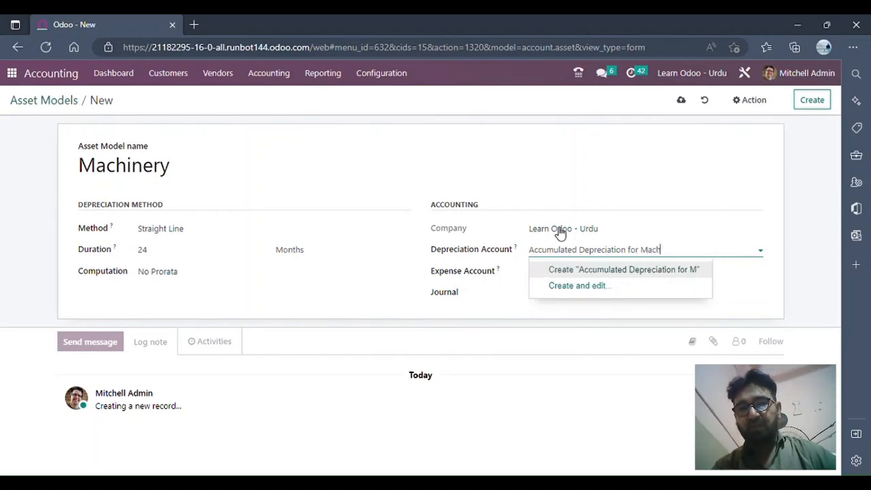
{"action": "type", "text": "inery"}
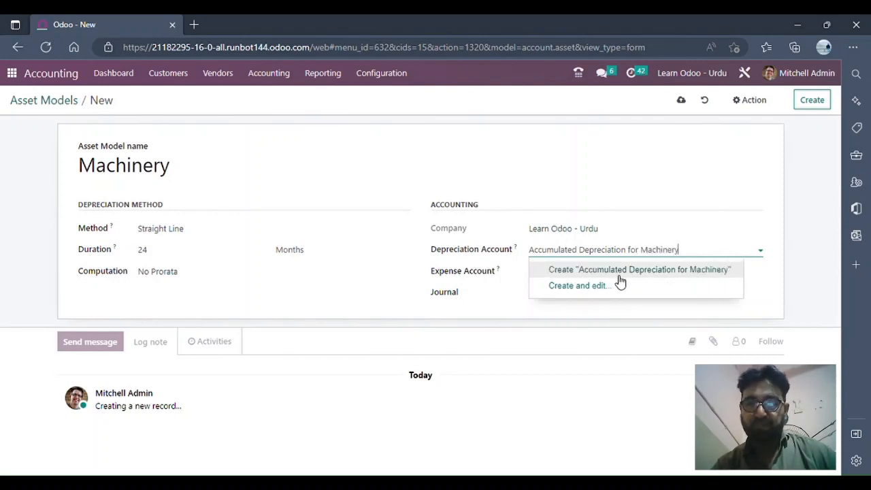
{"action": "left_click", "coordinate": [620, 282]}
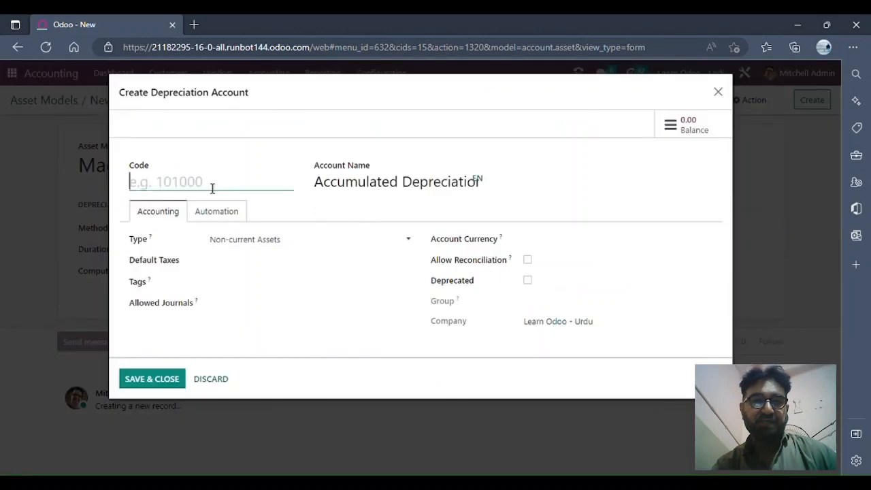
{"action": "type", "text": "50002"}
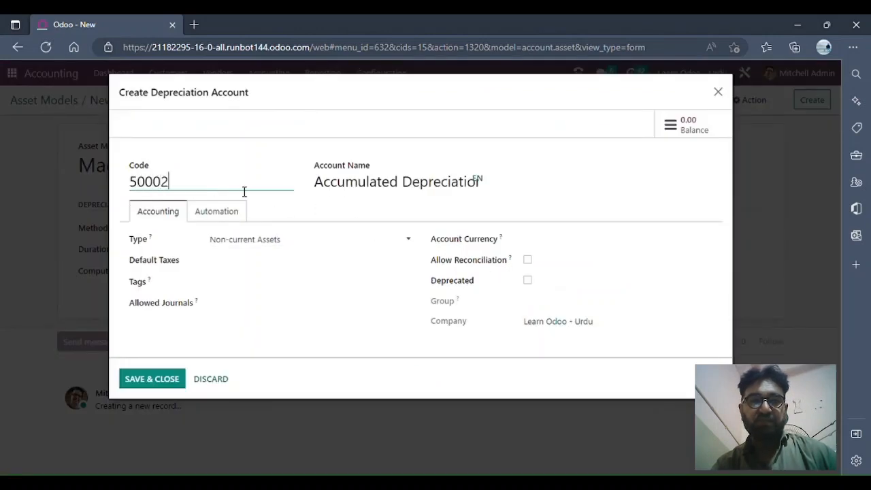
{"action": "left_click", "coordinate": [156, 380]}
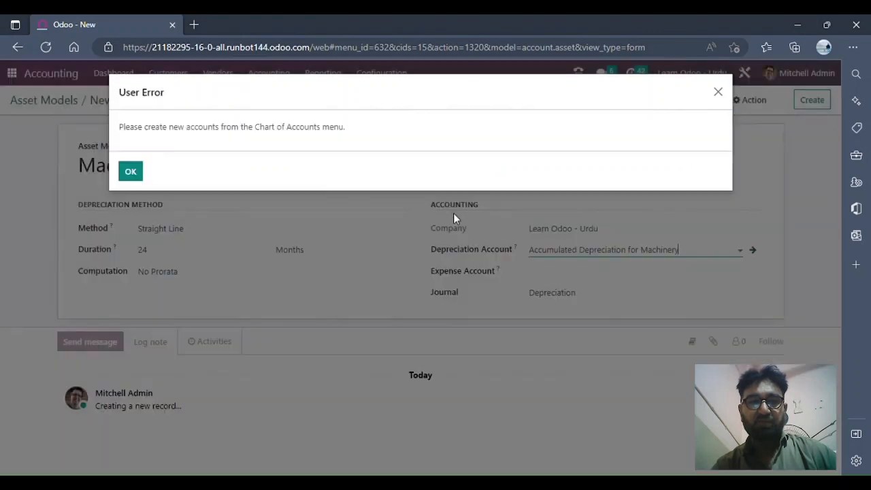
{"action": "left_click", "coordinate": [136, 174]}
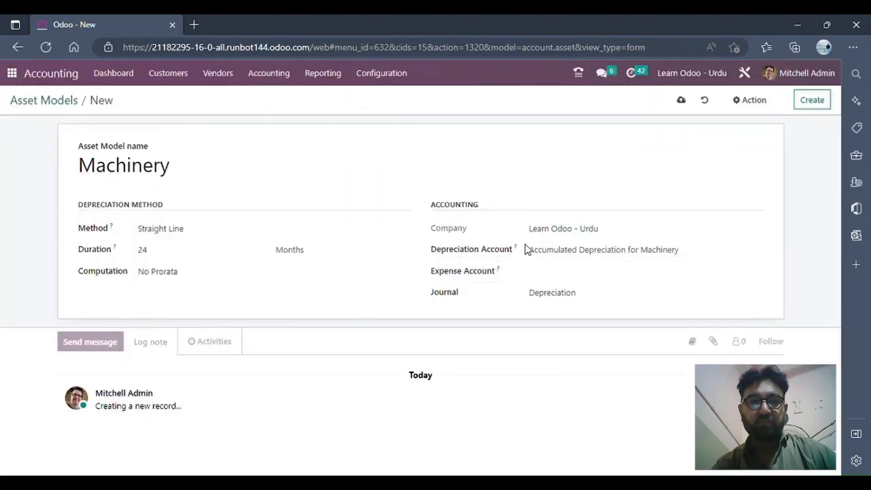
- Set the Machinery model's expense account to 9000001 Depreciation and return to the Asset Models list
{"action": "left_click", "coordinate": [585, 272]}
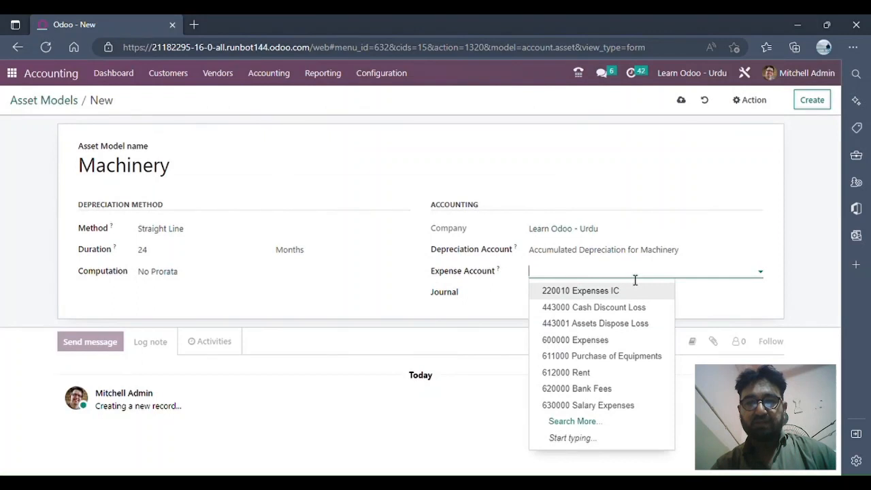
{"action": "type", "text": "depre"}
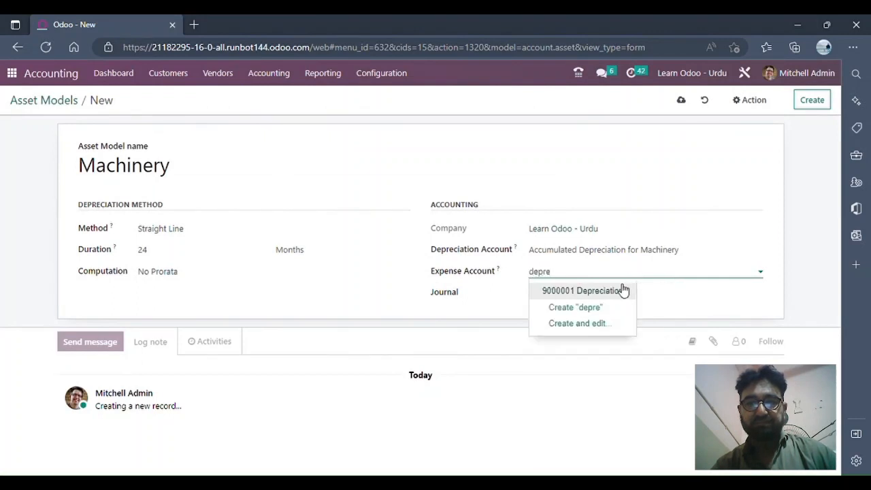
{"action": "left_click", "coordinate": [623, 290]}
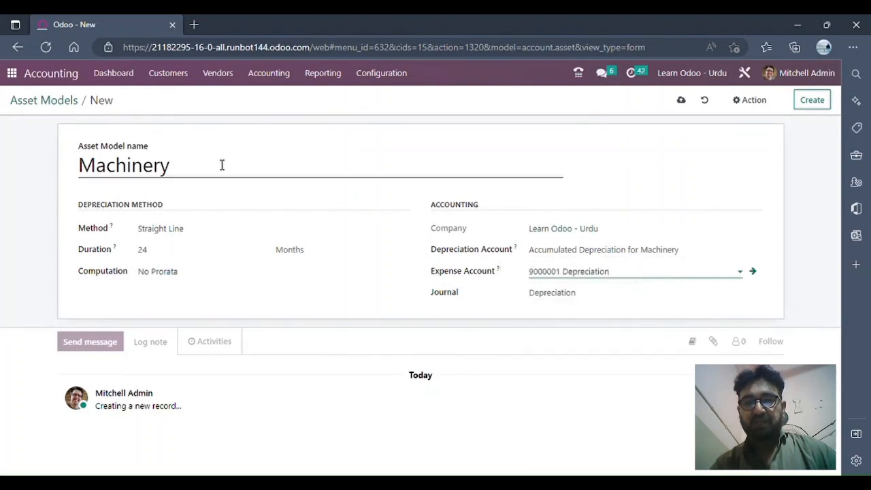
{"action": "left_click", "coordinate": [41, 102]}
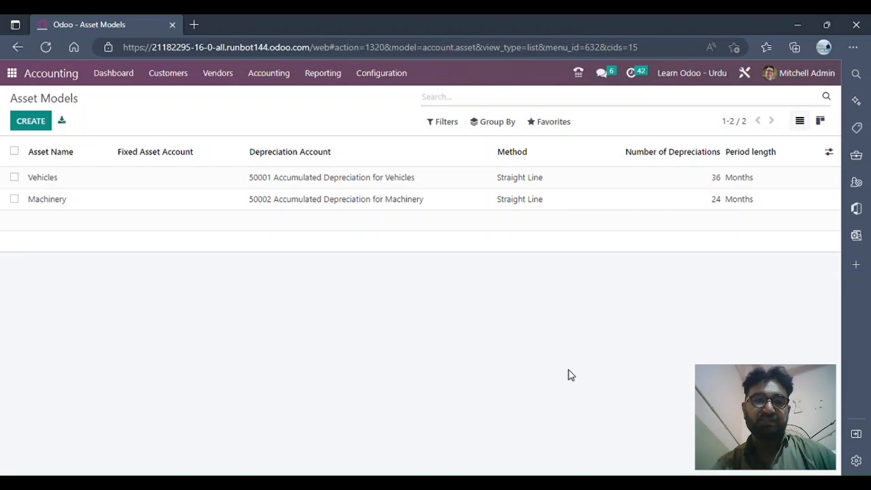
- Open the Chart of Accounts and group the accounts by Account Type
{"action": "left_click", "coordinate": [387, 81]}
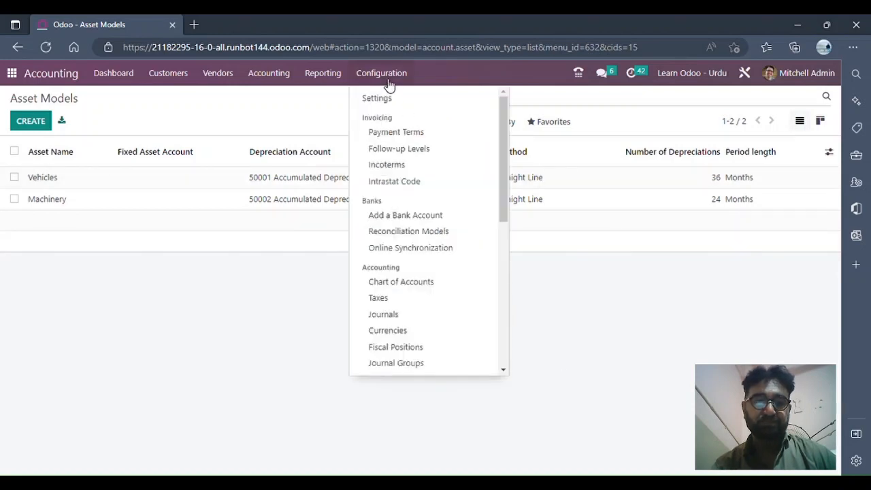
{"action": "scroll", "coordinate": [424, 188], "scroll_direction": "down", "scroll_amount": 2}
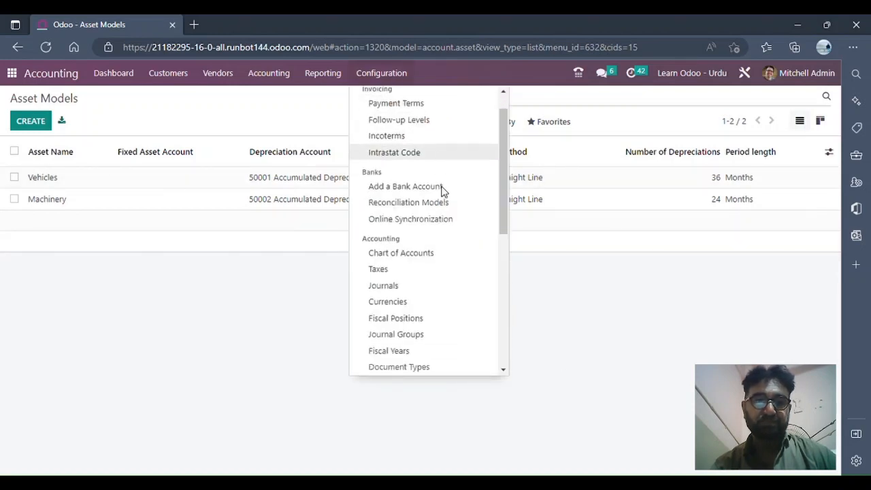
{"action": "left_click", "coordinate": [427, 242]}
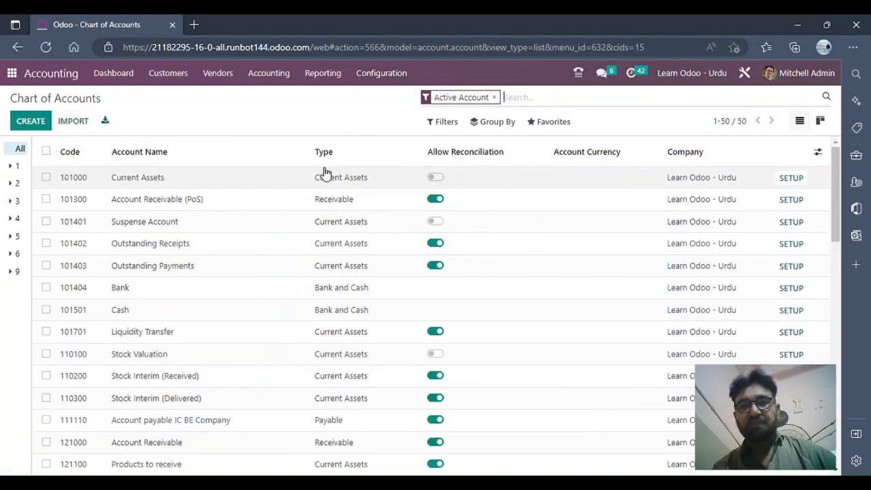
{"action": "left_click", "coordinate": [493, 122]}
{"action": "left_click", "coordinate": [522, 146]}
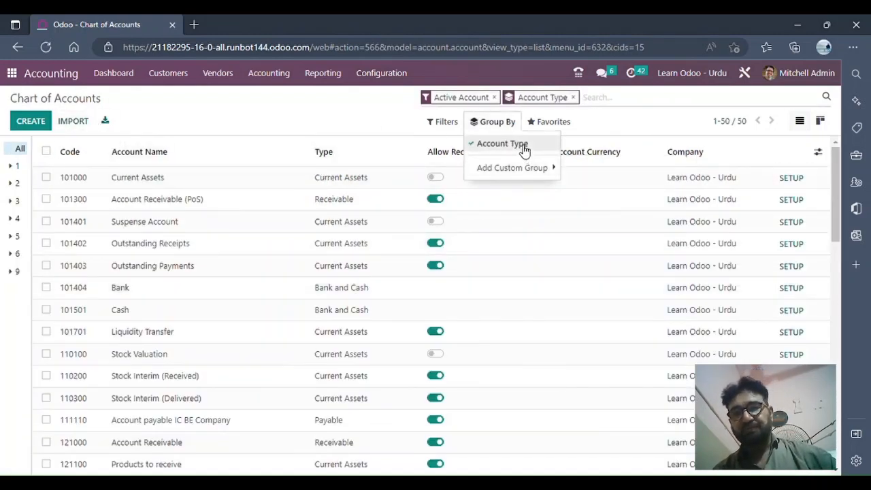
- Add an account named Vehicles with code 151001 to the Fixed Assets group and save it
{"action": "left_click", "coordinate": [65, 218]}
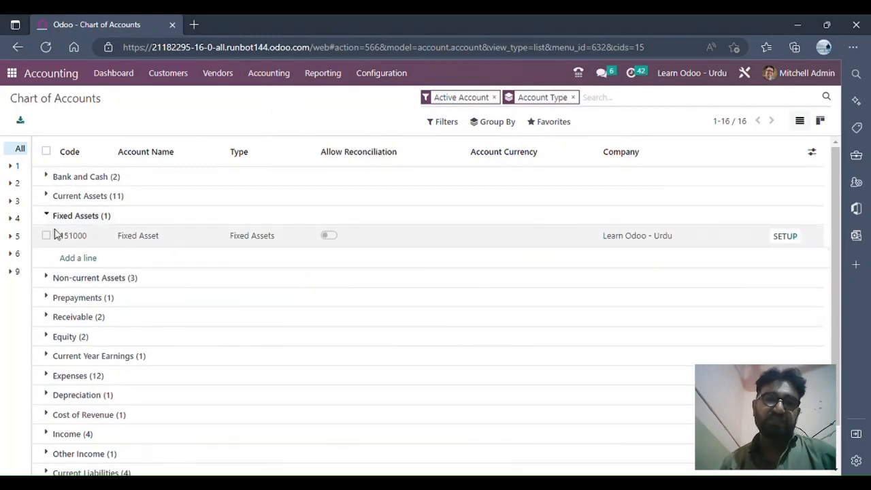
{"action": "left_click", "coordinate": [77, 261]}
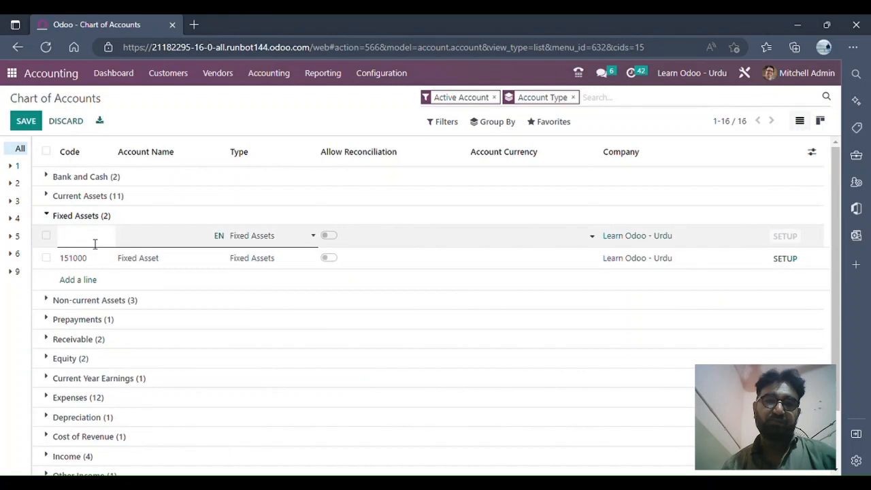
{"action": "type", "text": "151"}
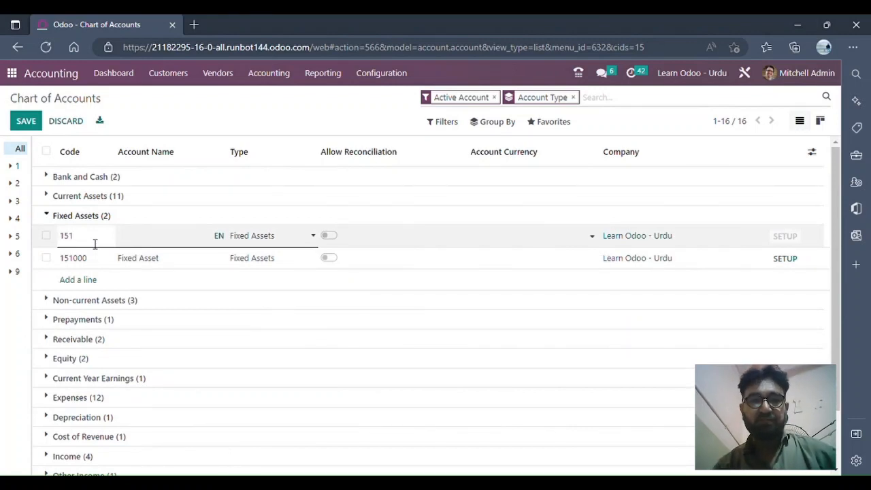
{"action": "type", "text": "001"}
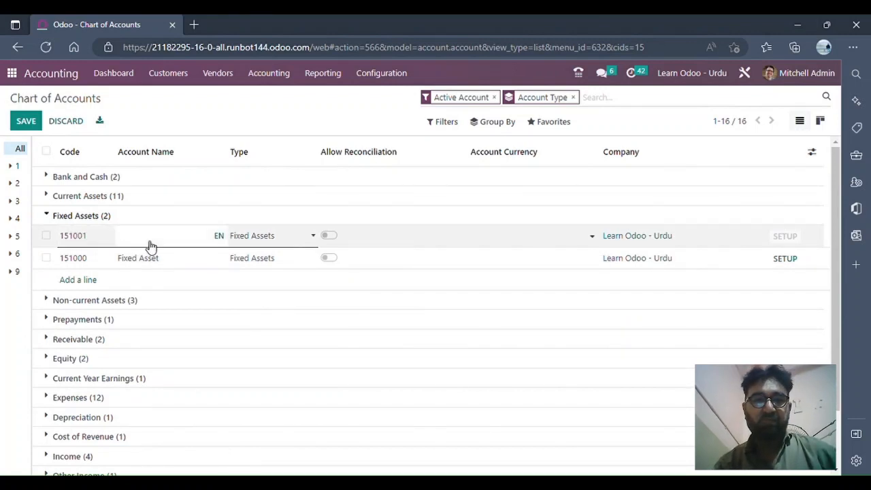
{"action": "type", "text": "Vehicles"}
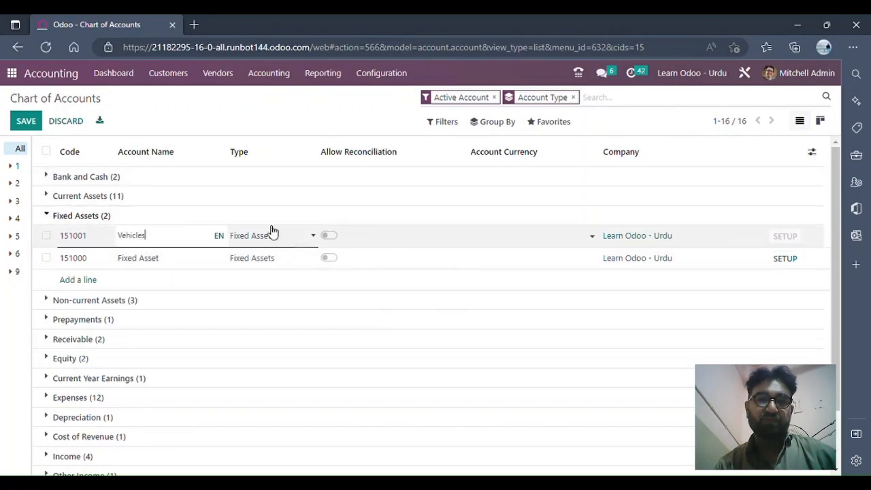
{"action": "left_click", "coordinate": [26, 121]}
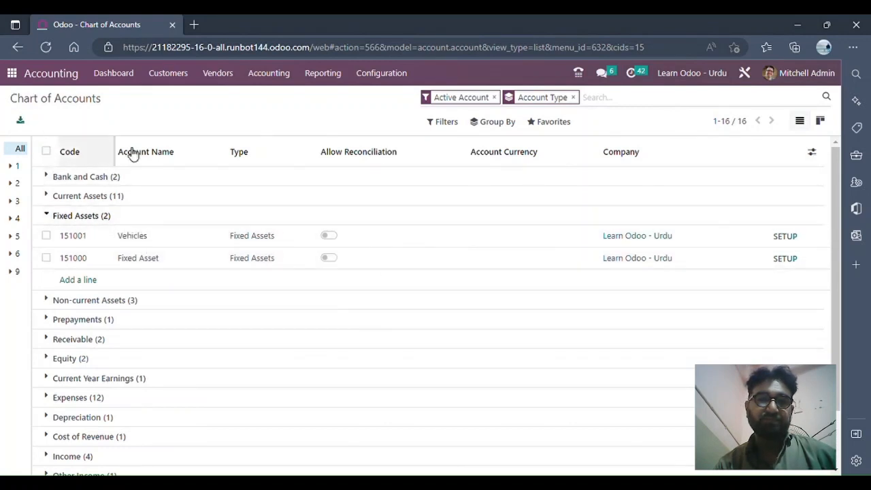
- Add an account named Machinery with code 151002 to the Fixed Assets group and save it
{"action": "left_click", "coordinate": [81, 280]}
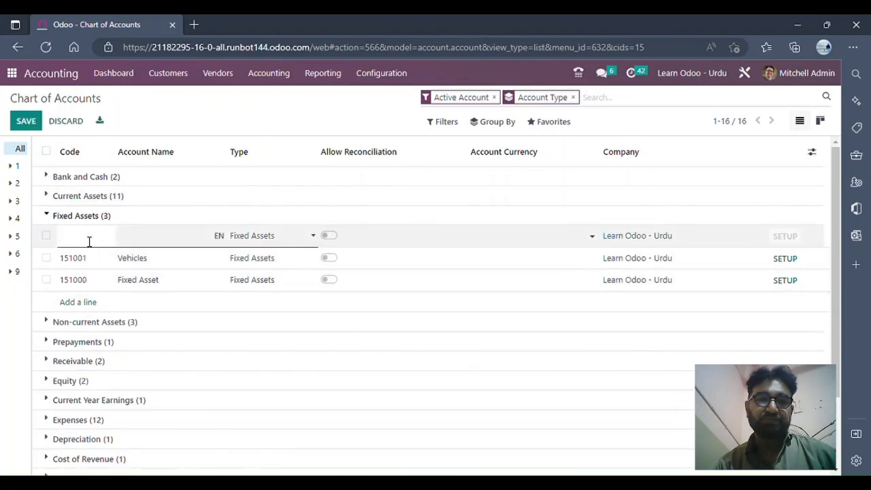
{"action": "type", "text": "15"}
{"action": "key", "text": "BackSpace"}
{"action": "key", "text": "BackSpace"}
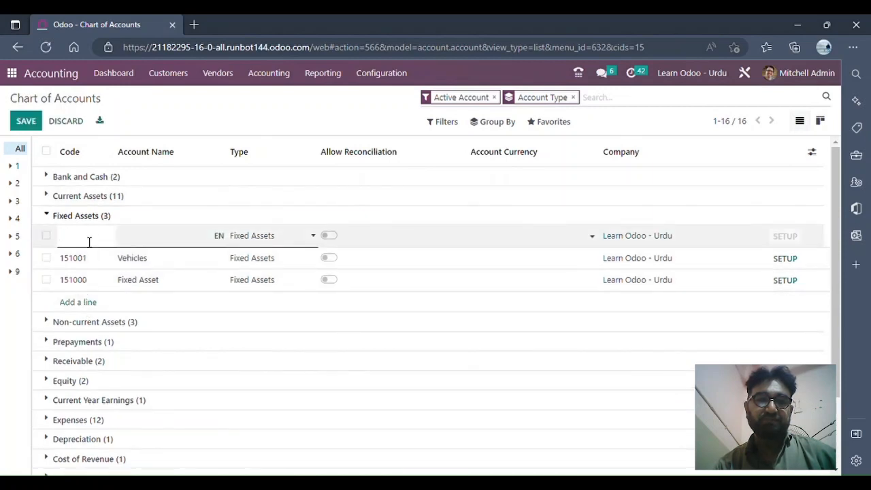
{"action": "type", "text": "15100"}
{"action": "type", "text": "2"}
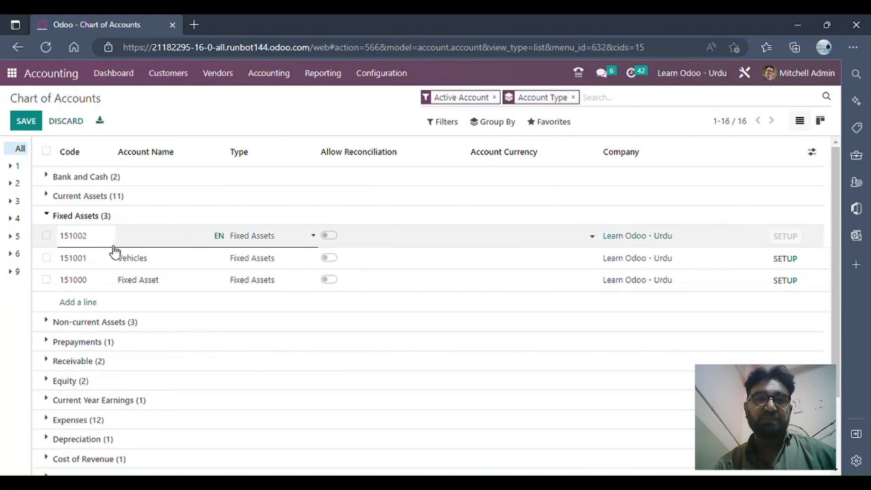
{"action": "left_click", "coordinate": [144, 243]}
{"action": "type", "text": "Machinery"}
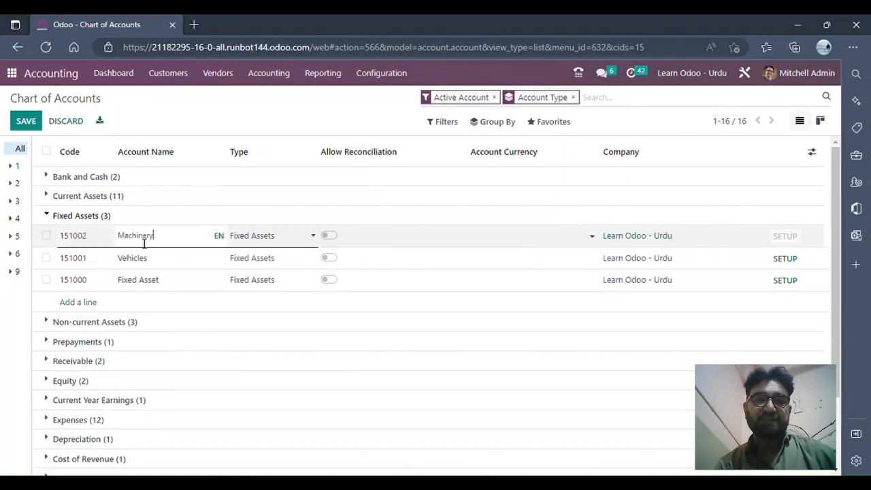
{"action": "left_click", "coordinate": [26, 121]}
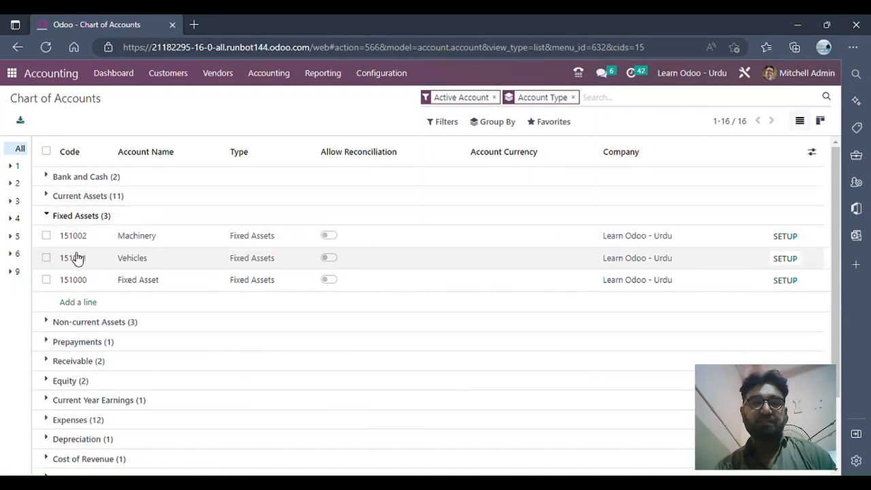
- In the Vehicles fixed asset account's setup, set Automate Asset to Create and validate with the Vehicles asset model
{"action": "left_click", "coordinate": [788, 264]}
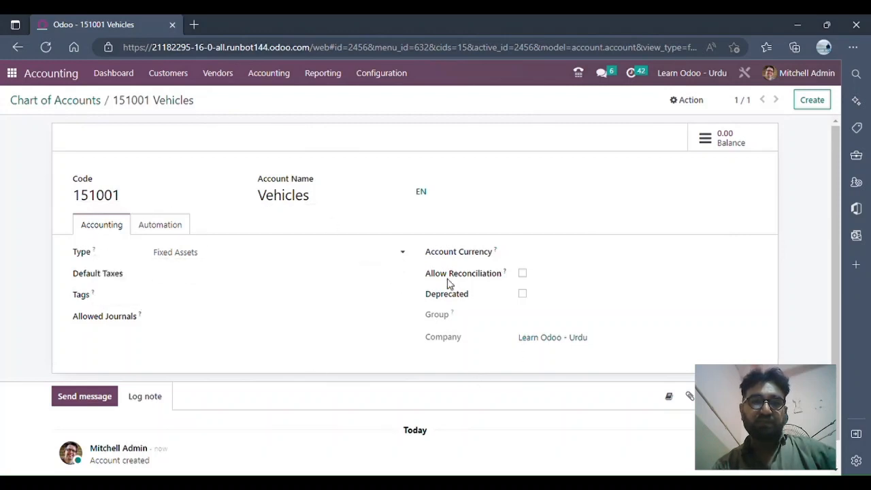
{"action": "left_click", "coordinate": [164, 231]}
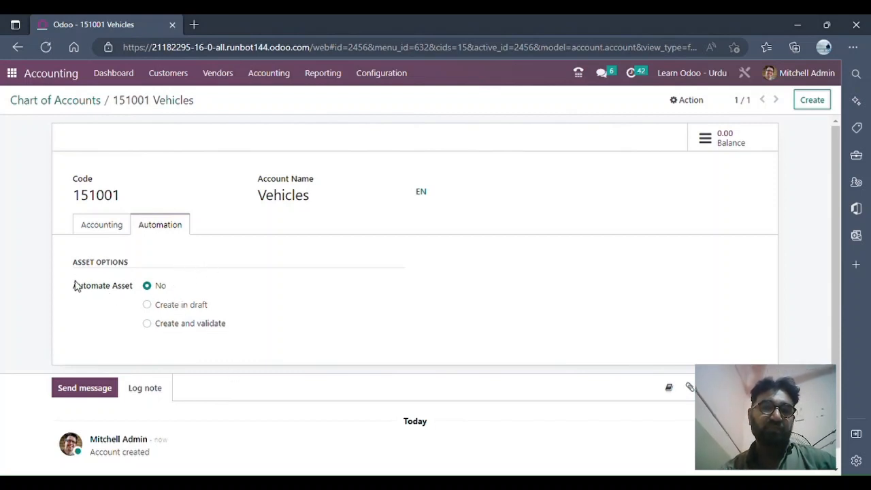
{"action": "left_click", "coordinate": [147, 324]}
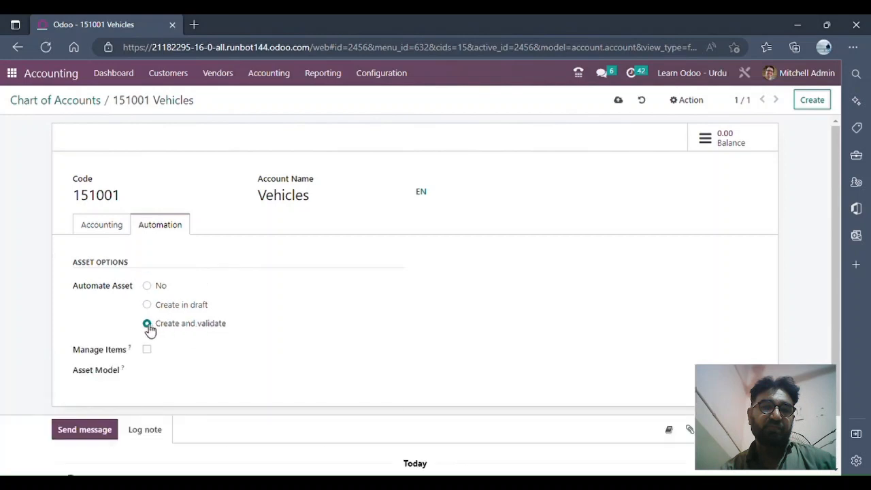
{"action": "left_click", "coordinate": [197, 373]}
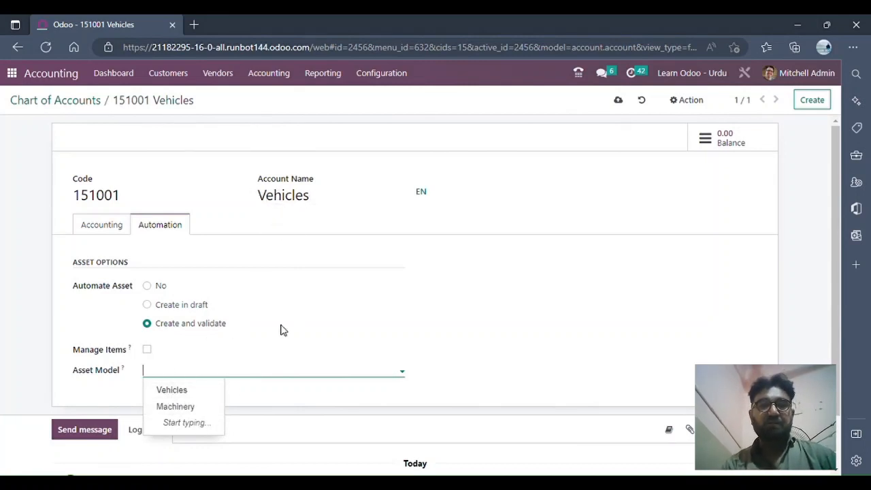
{"action": "left_click", "coordinate": [193, 393]}
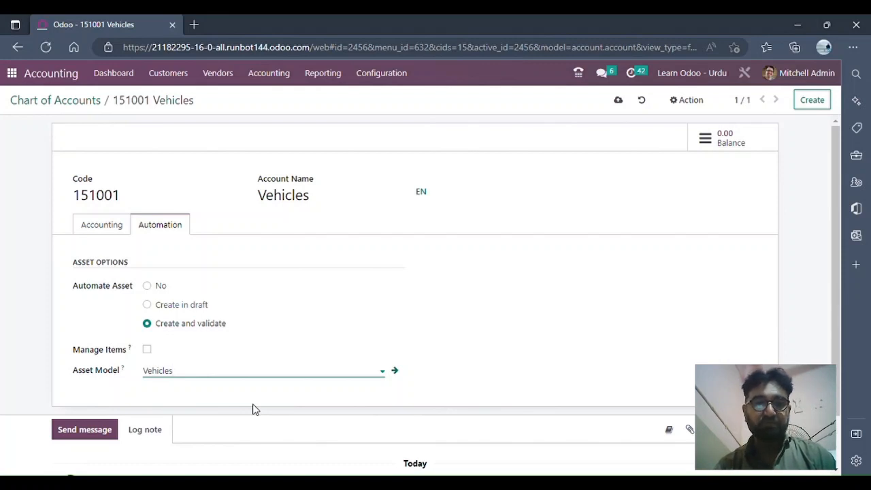
- Switch the Vehicles account's asset automation to Create in draft, enable Manage Items and return to the Chart of Accounts
{"action": "left_click_drag", "start_coordinate": [136, 194], "coordinate": [73, 194]}
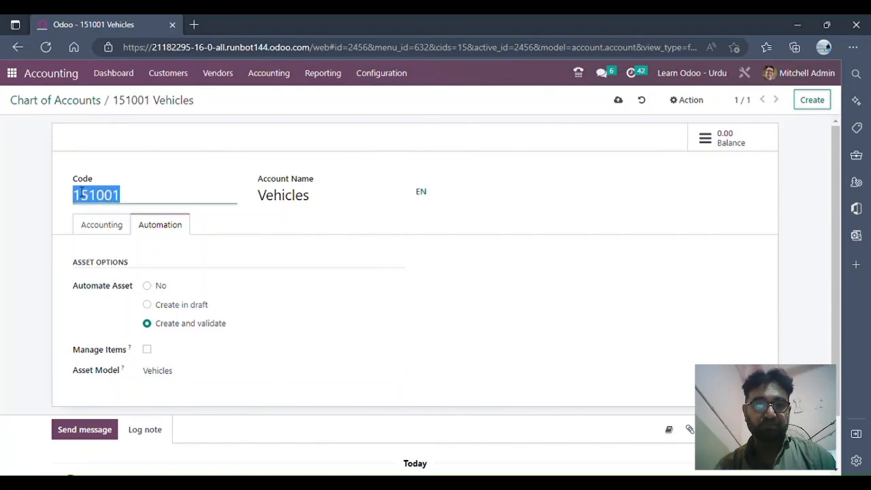
{"action": "left_click_drag", "start_coordinate": [330, 206], "coordinate": [258, 197]}
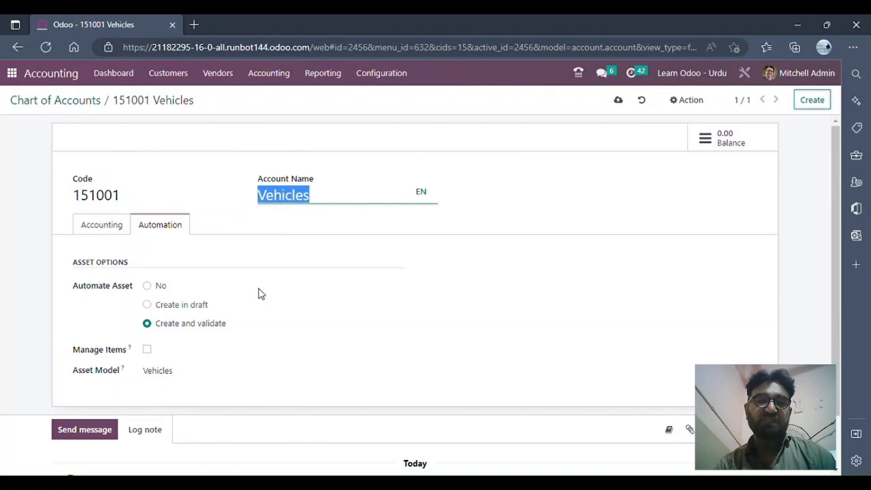
{"action": "left_click", "coordinate": [204, 375]}
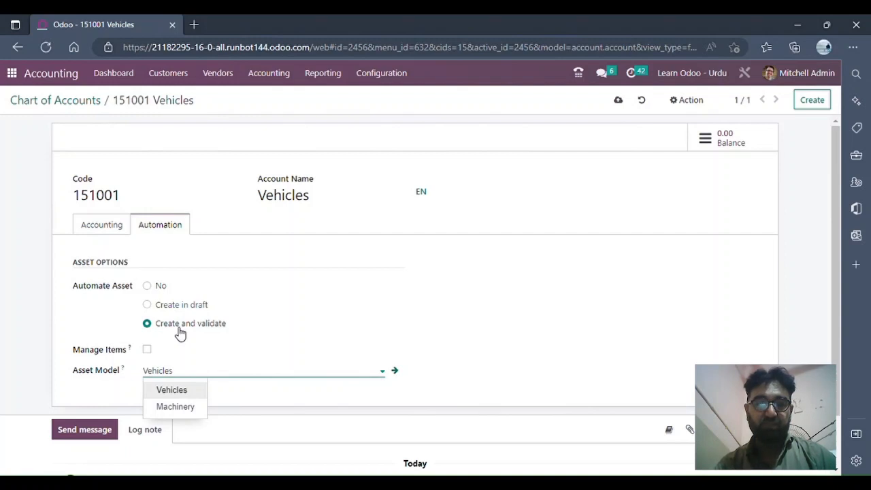
{"action": "left_click", "coordinate": [176, 305]}
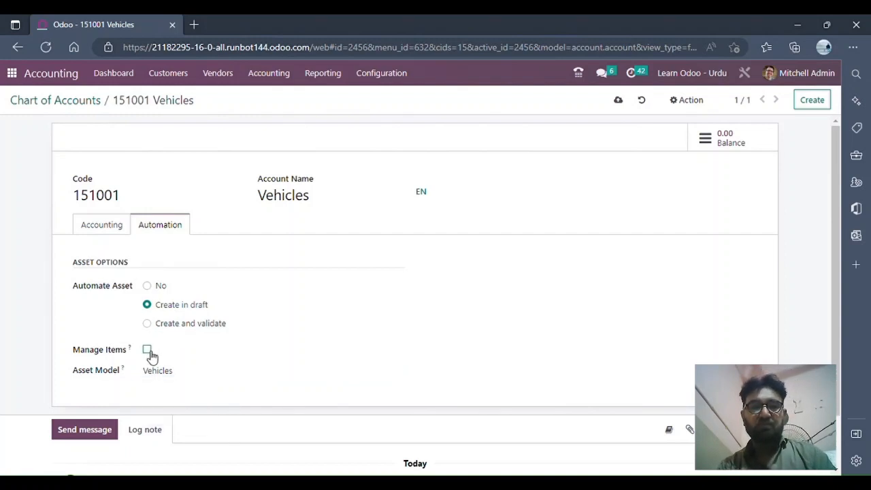
{"action": "left_click", "coordinate": [147, 350]}
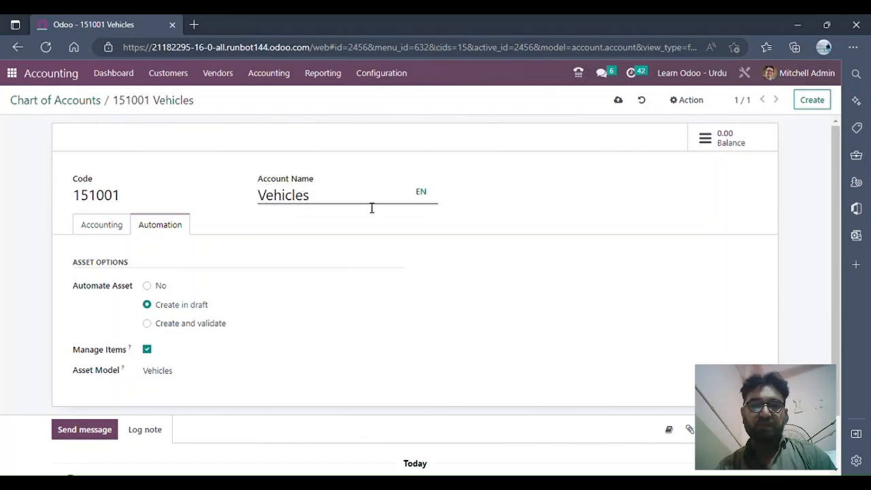
{"action": "left_click", "coordinate": [82, 100]}
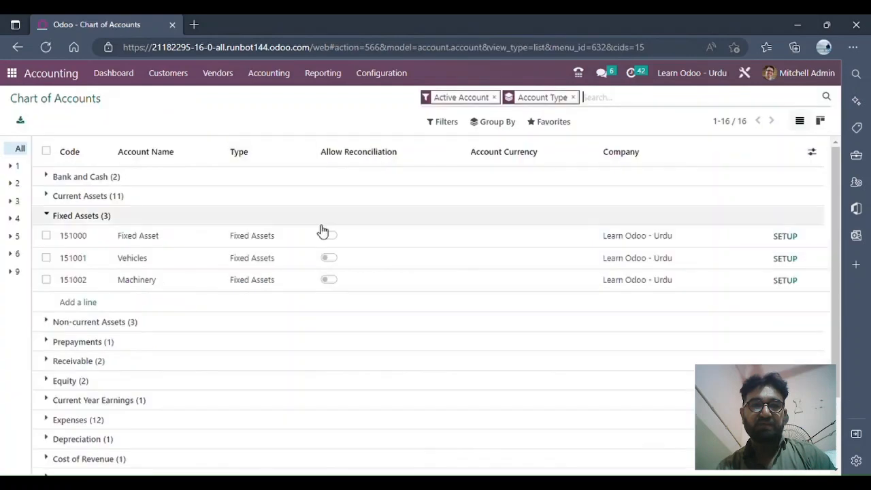
- Set the Machinery fixed asset account to Create in draft with Manage Items enabled and the Machinery asset model, and return to the Chart of Accounts
{"action": "left_click", "coordinate": [779, 281]}
{"action": "left_click", "coordinate": [178, 225]}
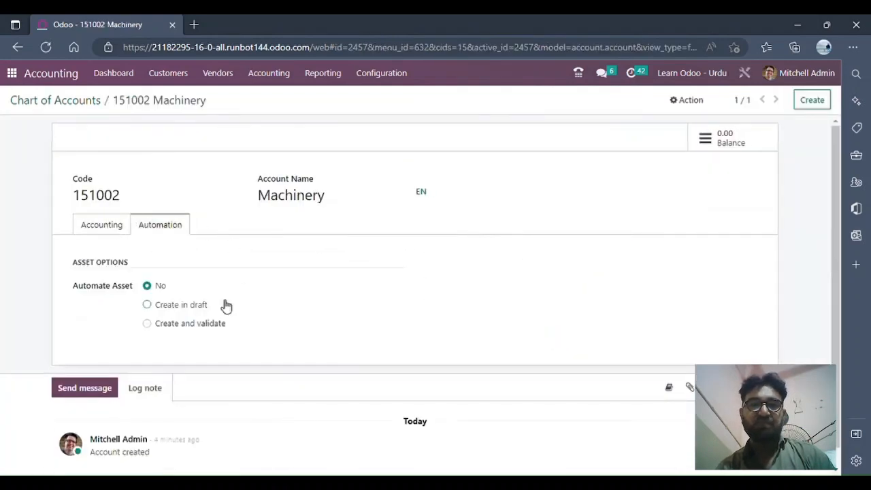
{"action": "left_click_drag", "start_coordinate": [179, 305], "coordinate": [150, 307]}
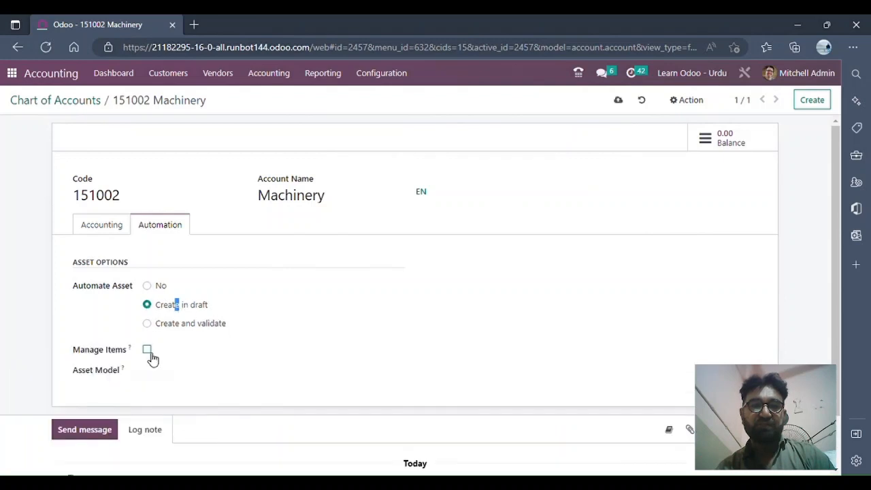
{"action": "left_click", "coordinate": [148, 351]}
{"action": "left_click", "coordinate": [206, 374]}
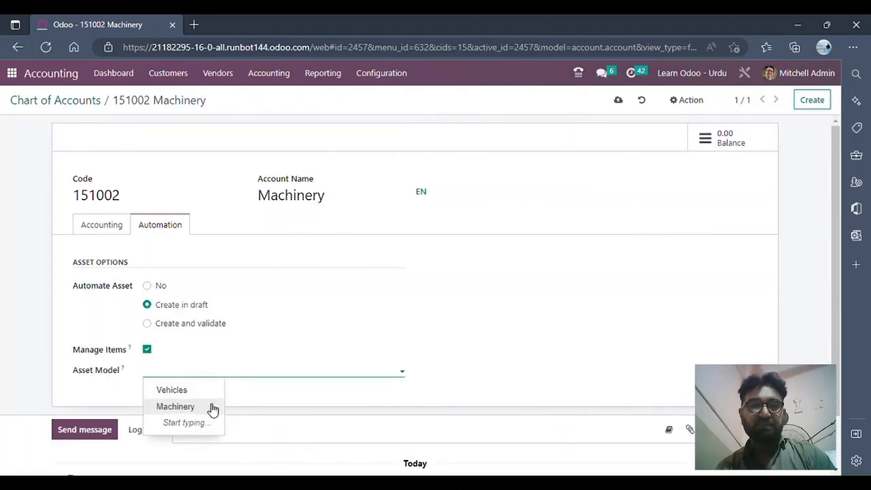
{"action": "left_click", "coordinate": [175, 406]}
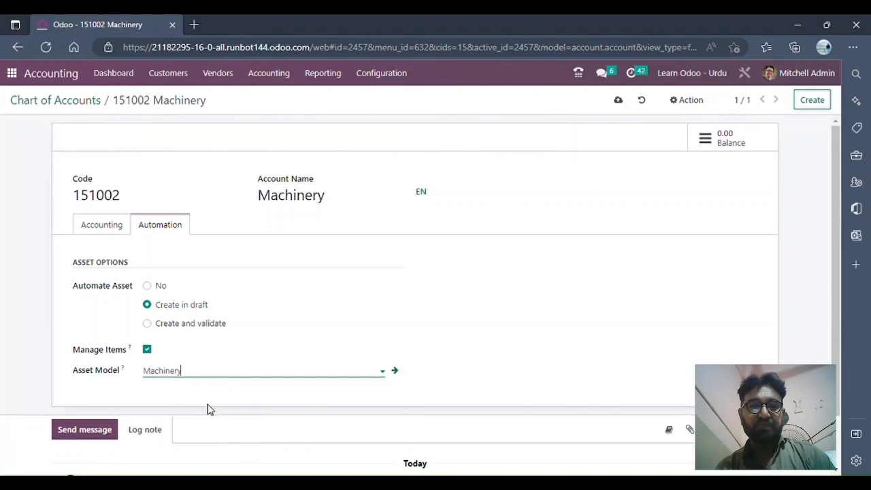
{"action": "left_click", "coordinate": [56, 102]}
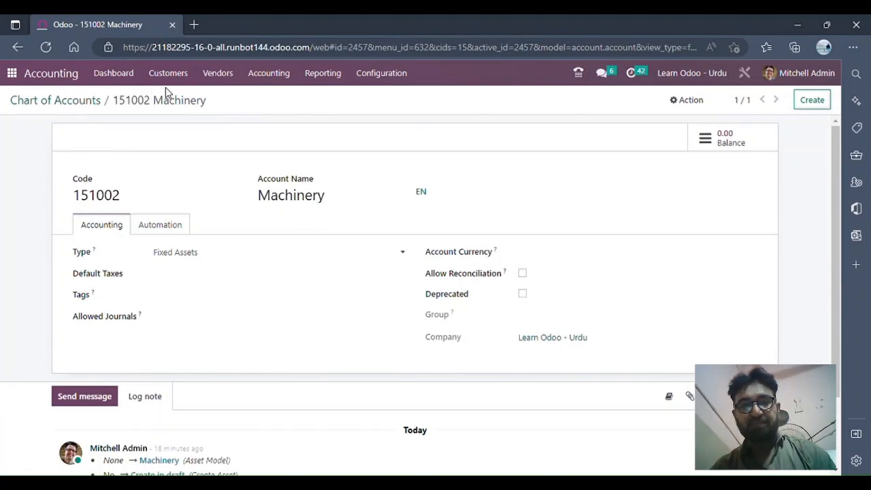
- Create a new vendor bill with Azure Interior as the vendor
{"action": "left_click", "coordinate": [219, 75]}
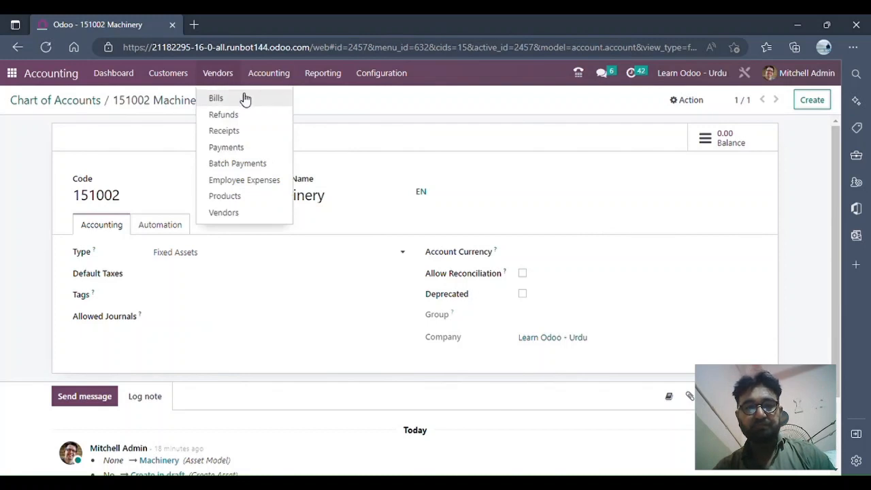
{"action": "left_click", "coordinate": [245, 98]}
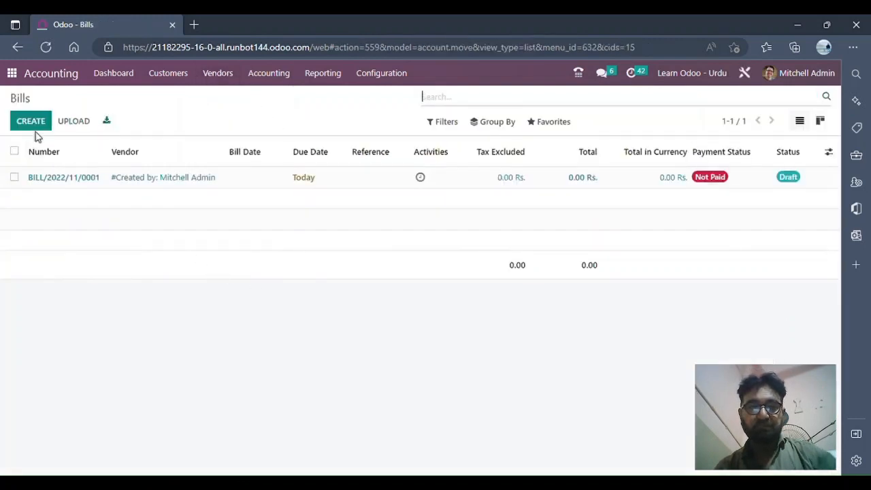
{"action": "left_click", "coordinate": [30, 120]}
{"action": "left_click", "coordinate": [238, 221]}
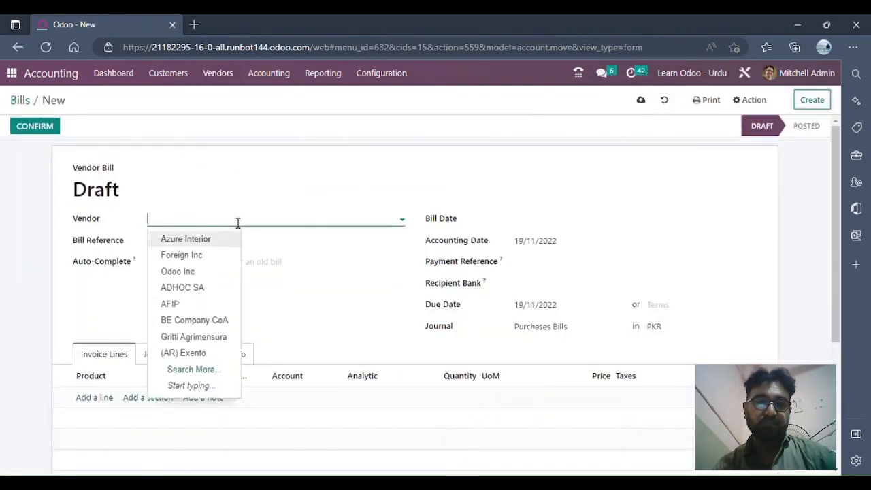
{"action": "left_click", "coordinate": [197, 238]}
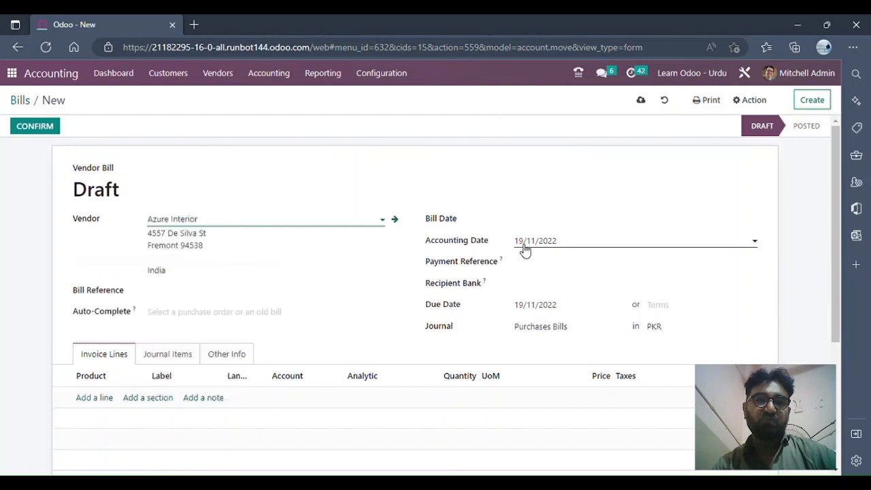
- Set the bill date to 19/11/2022 and add an invoice line labelled "Toyota - Corola" without a product
{"action": "left_click", "coordinate": [565, 224]}
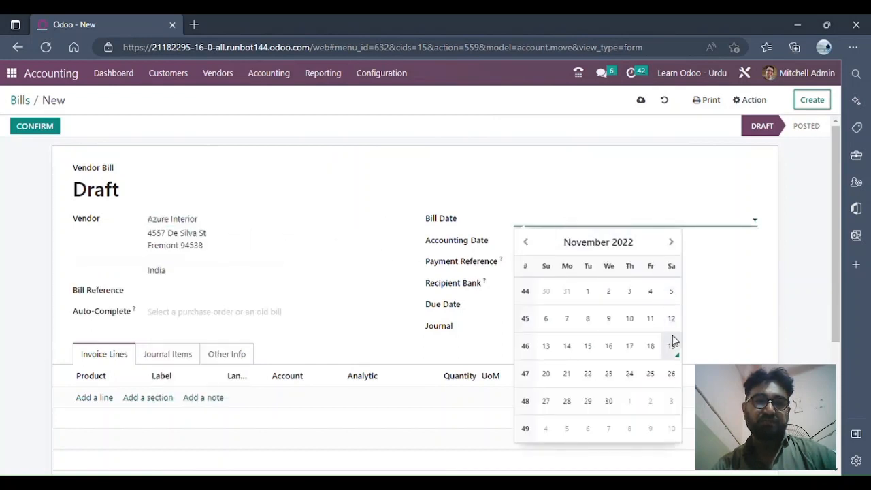
{"action": "left_click", "coordinate": [672, 346]}
{"action": "scroll", "coordinate": [397, 234], "scroll_direction": "down", "scroll_amount": 1}
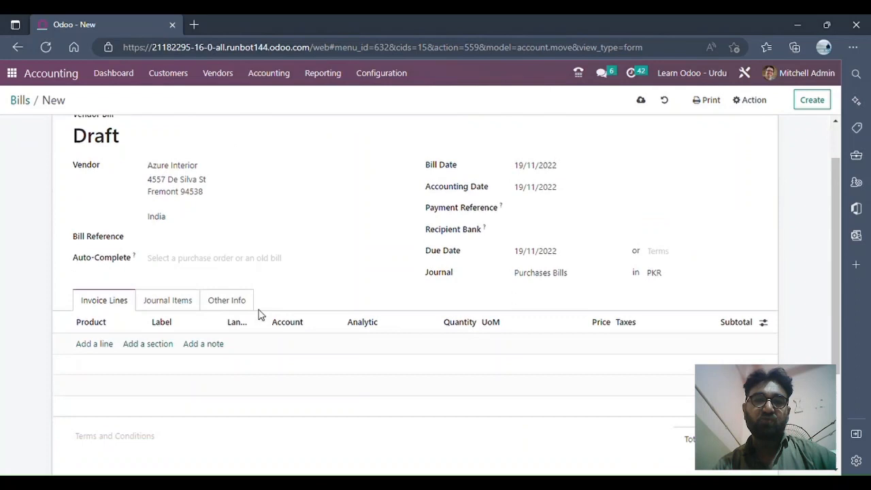
{"action": "left_click", "coordinate": [92, 345]}
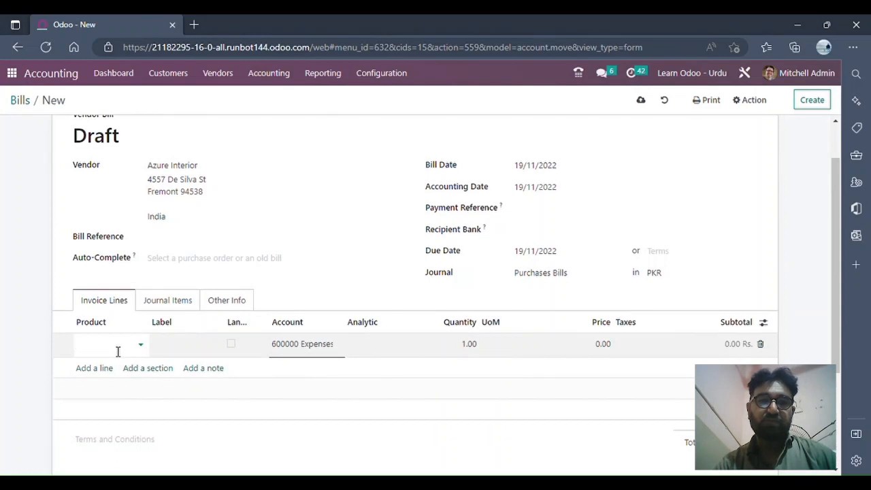
{"action": "left_click", "coordinate": [126, 344]}
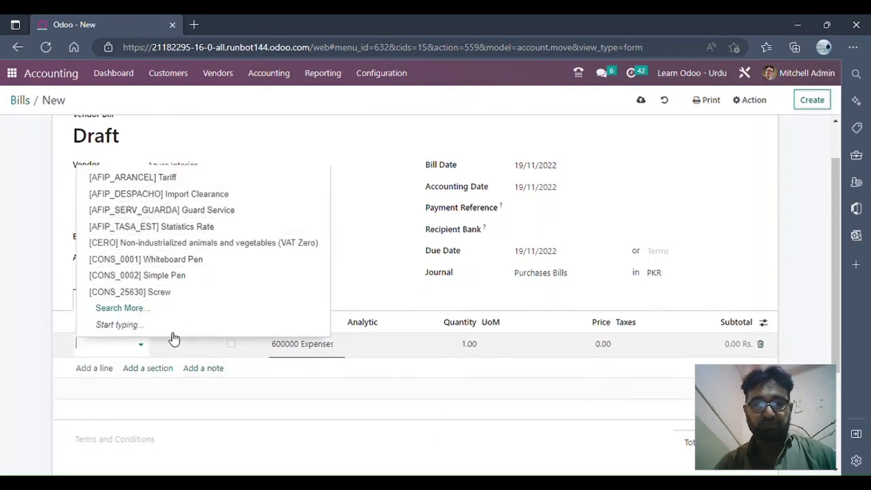
{"action": "left_click", "coordinate": [106, 345]}
{"action": "left_click", "coordinate": [189, 350]}
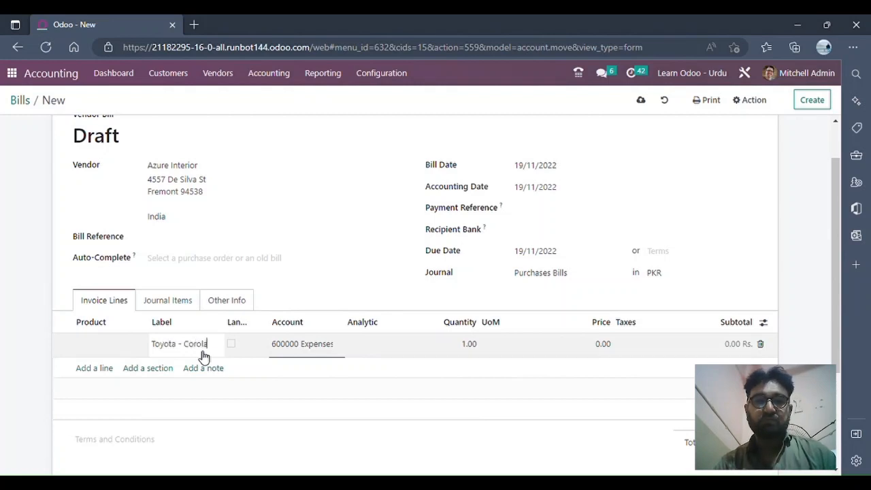
- Give the Toyota - Corola line the account 151001 Vehicles, a quantity of 2 and a price of 200000
{"action": "left_click", "coordinate": [304, 354]}
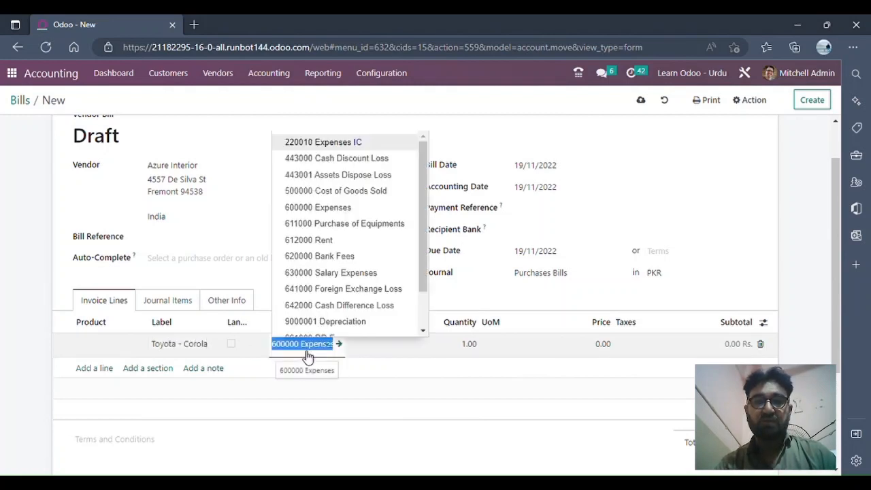
{"action": "type", "text": "vehi"}
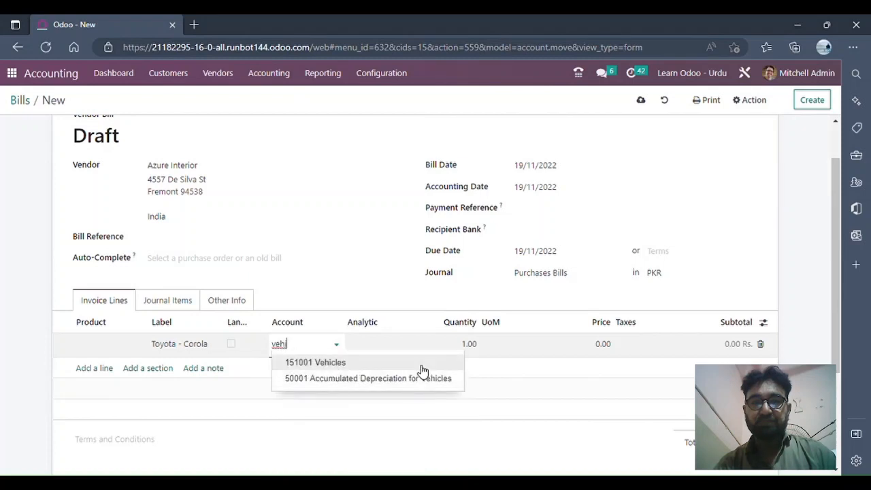
{"action": "left_click", "coordinate": [418, 364]}
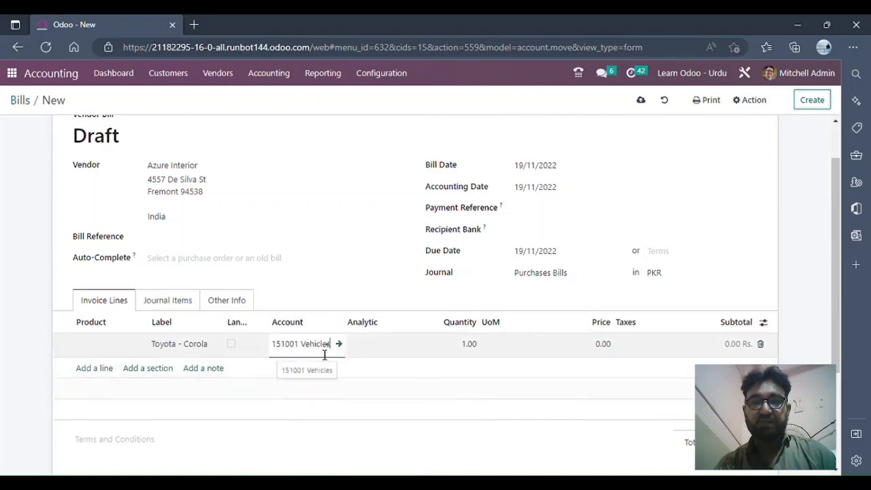
{"action": "left_click", "coordinate": [464, 347]}
{"action": "type", "text": "2"}
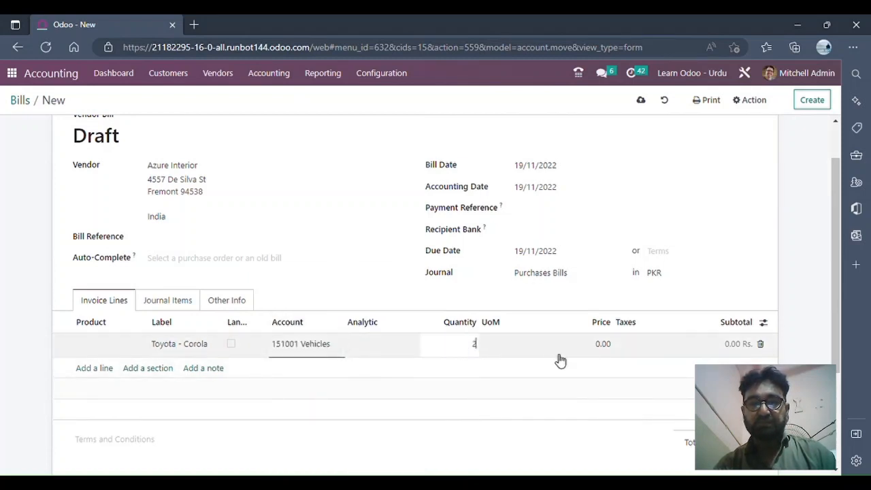
{"action": "left_click", "coordinate": [575, 352]}
{"action": "type", "text": "200000"}
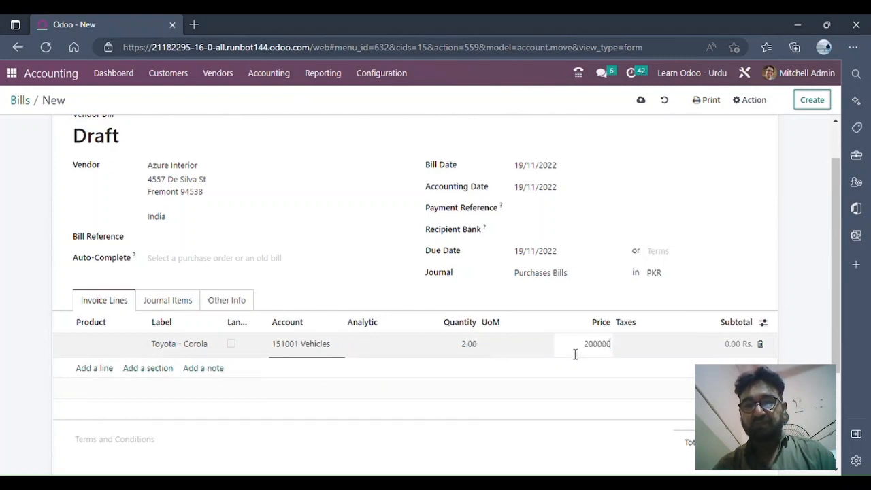
{"action": "left_click", "coordinate": [423, 306]}
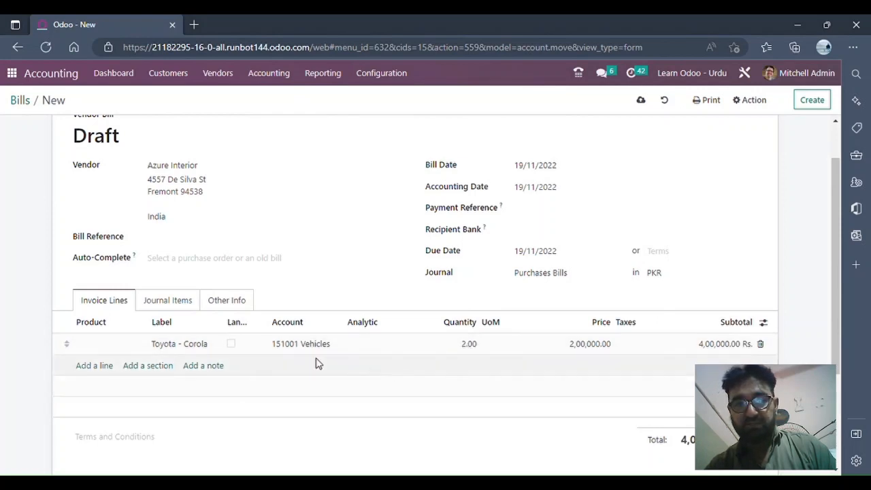
- Confirm the vendor bill and open the list of assets linked to it
{"action": "scroll", "coordinate": [317, 361], "scroll_direction": "up", "scroll_amount": 1}
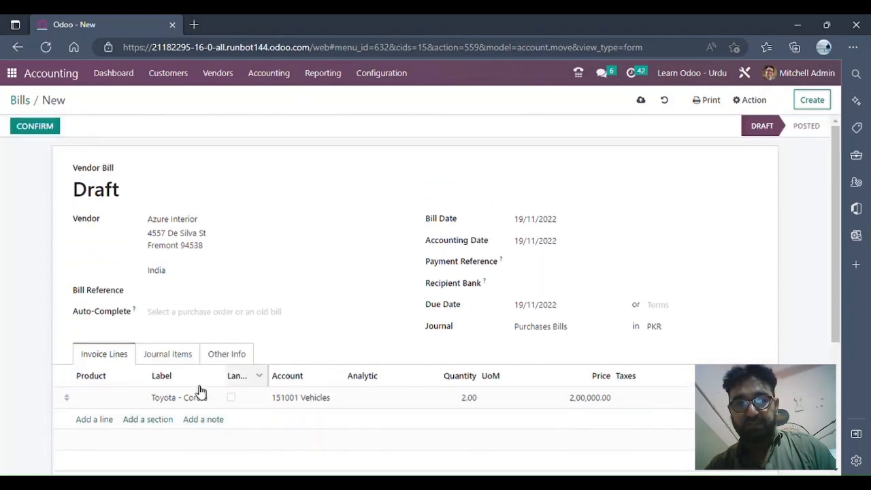
{"action": "left_click", "coordinate": [32, 130]}
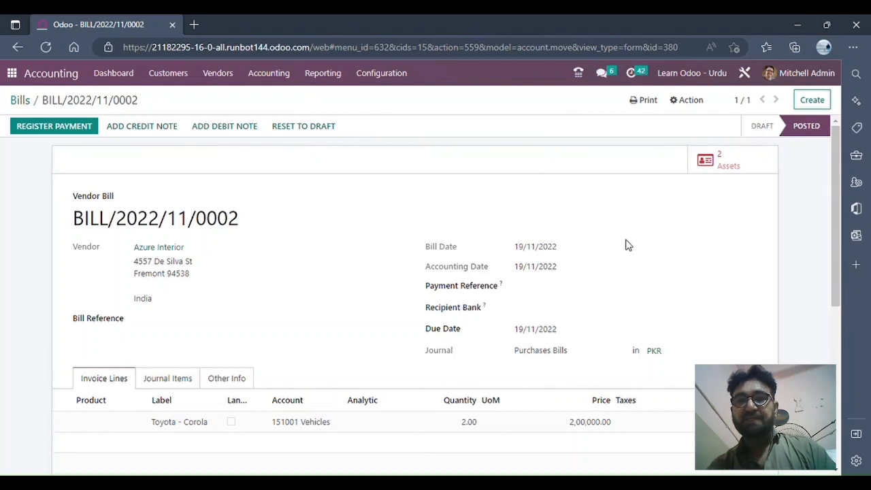
{"action": "left_click", "coordinate": [739, 167]}
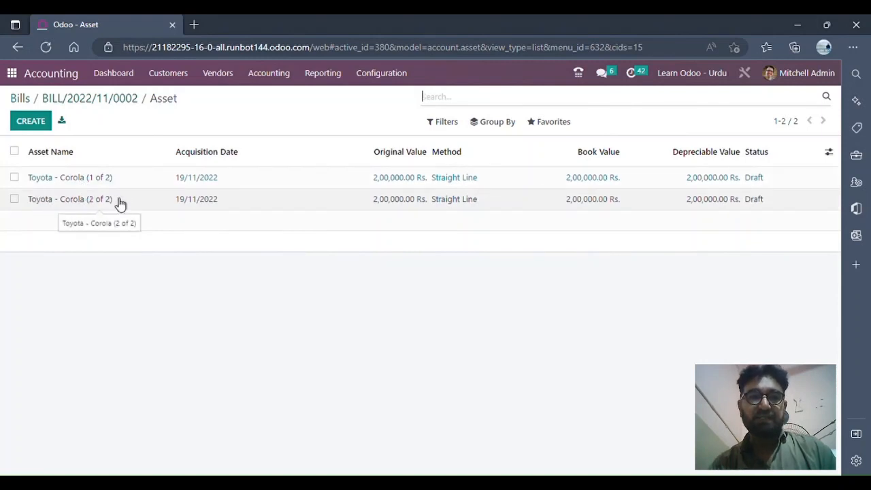
- Open the asset Toyota - Corola (1 of 2) and rename it "Toyota - Corola (1234)"
{"action": "left_click", "coordinate": [151, 182]}
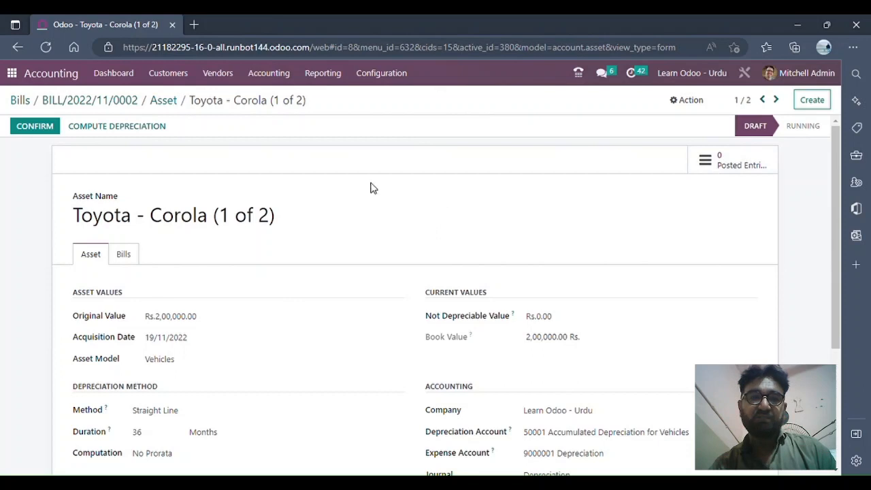
{"action": "left_click", "coordinate": [326, 223]}
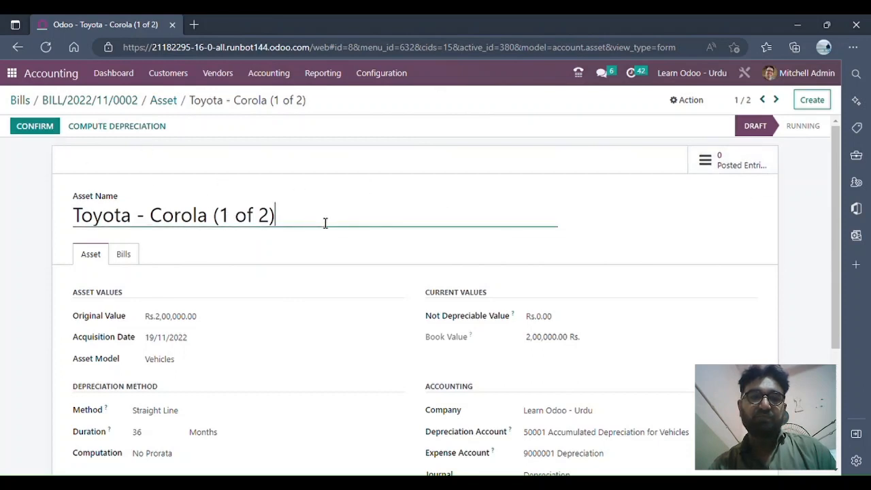
{"action": "key", "text": "BackSpace"}
{"action": "key", "text": "BackSpace"}
{"action": "key", "text": "BackSpace"}
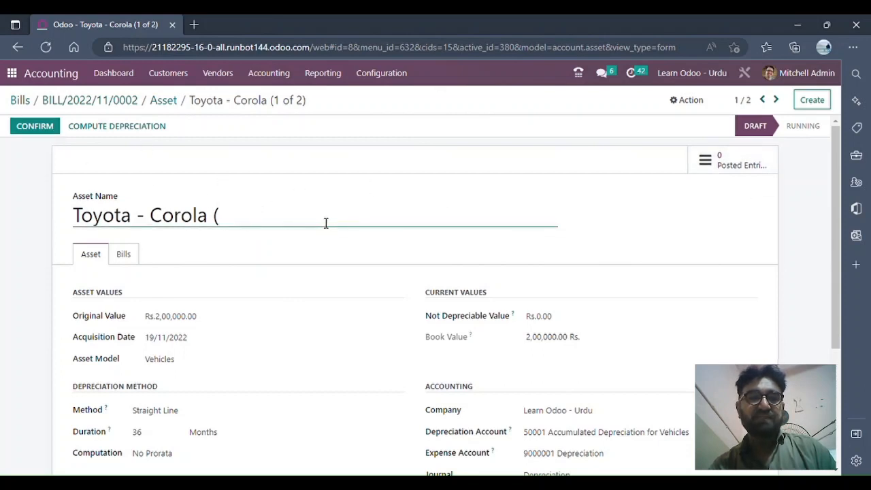
{"action": "type", "text": "1234"}
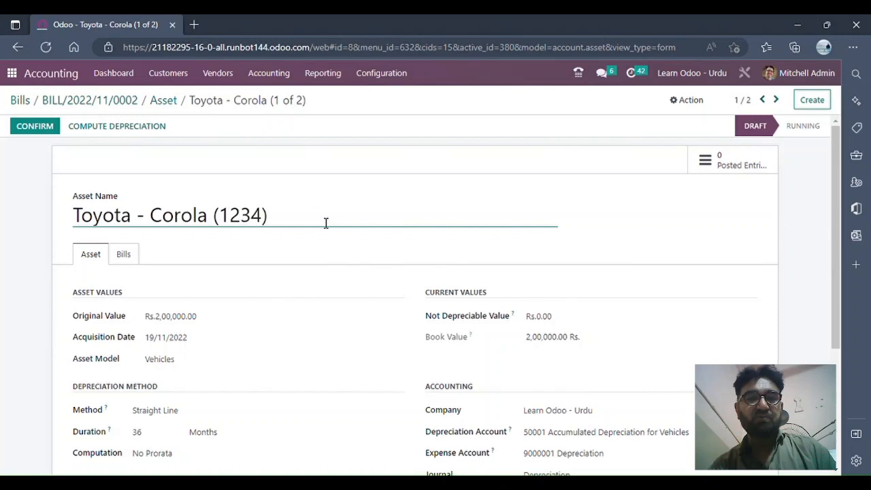
- Go to the second asset of the bill and rename it "Toyota - Corola (5678)"
{"action": "left_click", "coordinate": [779, 103]}
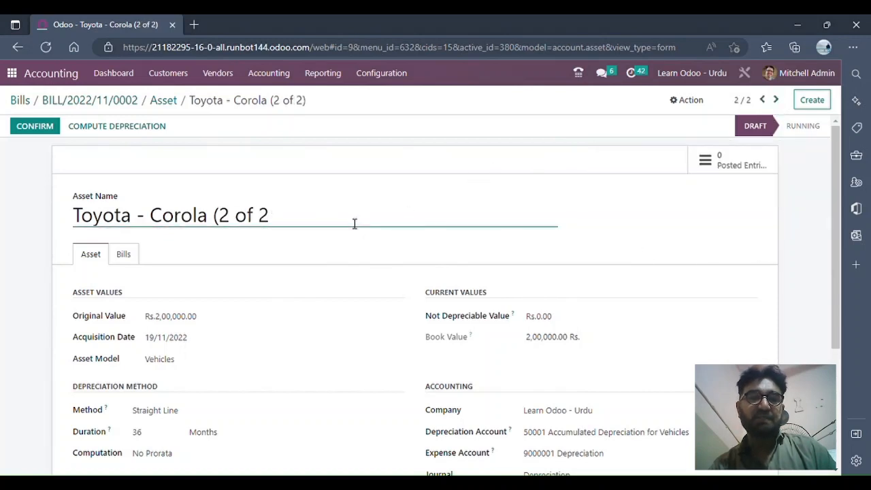
{"action": "type", "text": "5678"}
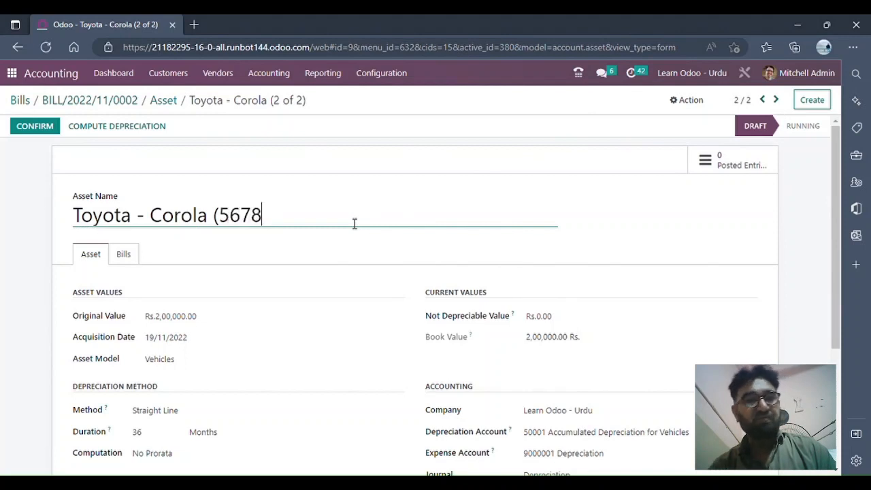
{"action": "left_click", "coordinate": [655, 244]}
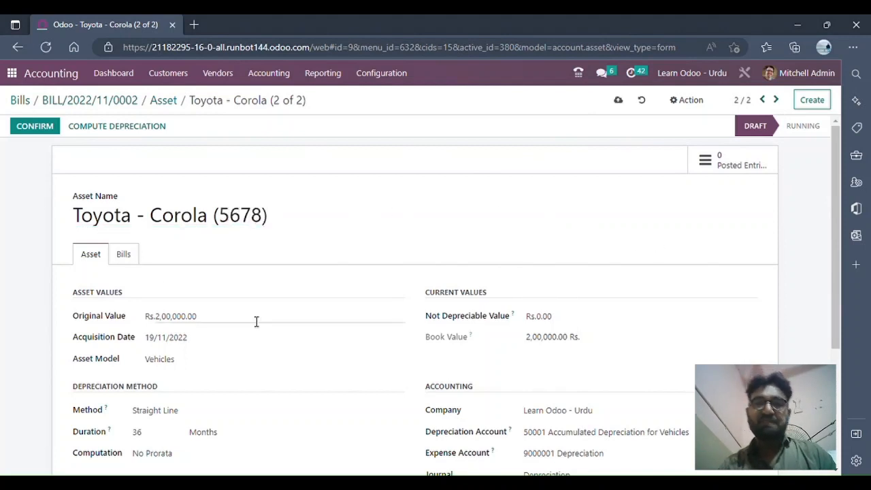
- Review the second asset's values, depreciation method and accounting settings
{"action": "scroll", "coordinate": [244, 347], "scroll_direction": "down", "scroll_amount": 2}
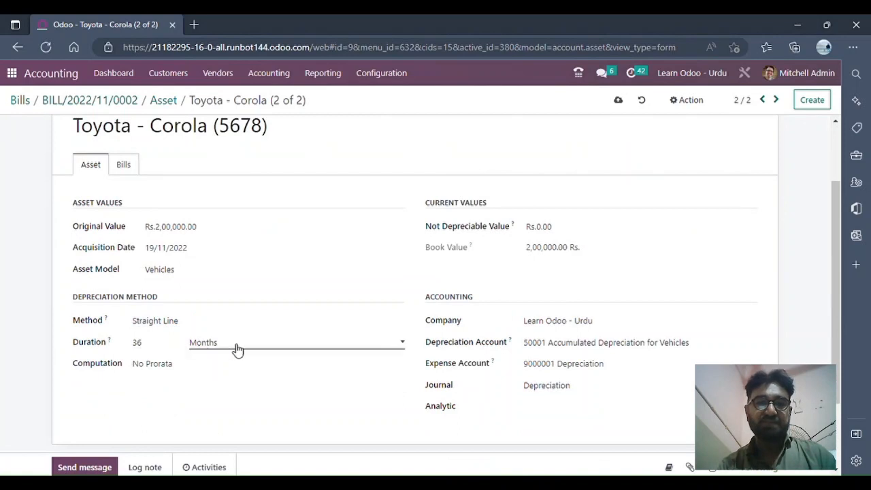
{"action": "left_click", "coordinate": [225, 256]}
{"action": "left_click", "coordinate": [333, 396]}
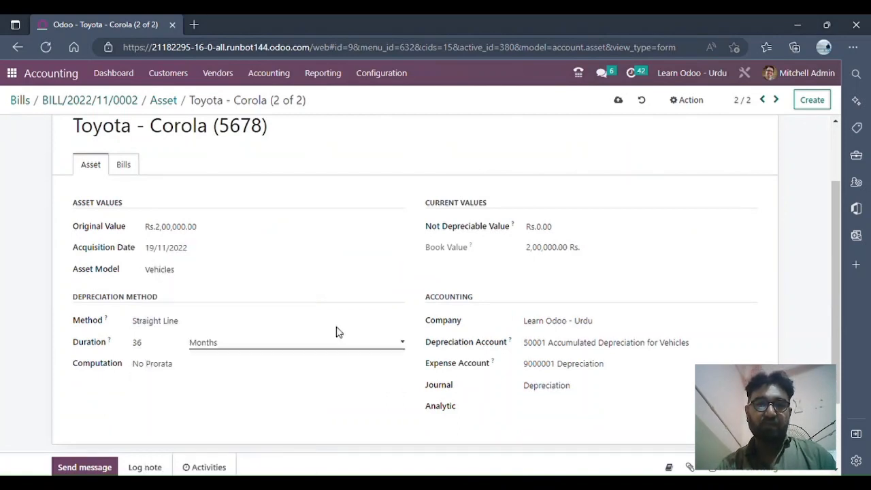
{"action": "scroll", "coordinate": [592, 369], "scroll_direction": "down", "scroll_amount": 1}
{"action": "scroll", "coordinate": [202, 315], "scroll_direction": "up", "scroll_amount": 2}
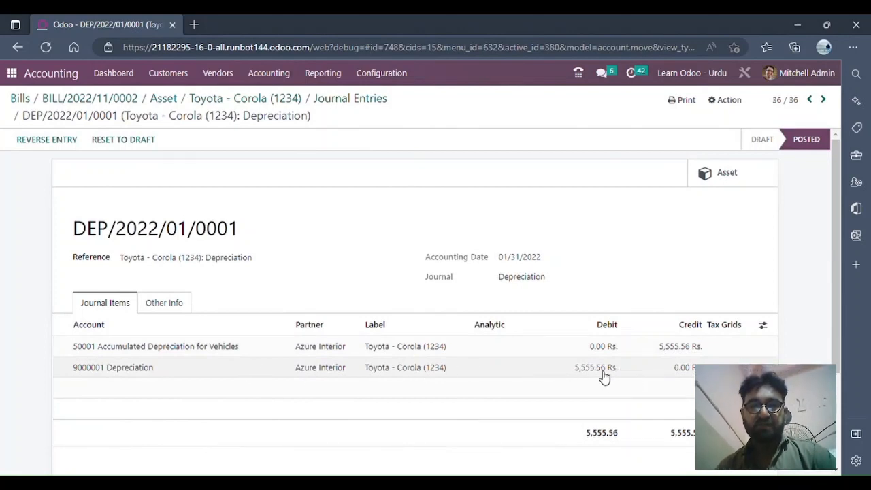
- Return from the depreciation entry to the Toyota - Corola (1234) asset and pause its depreciation
{"action": "left_click", "coordinate": [348, 100]}
{"action": "left_click", "coordinate": [171, 103]}
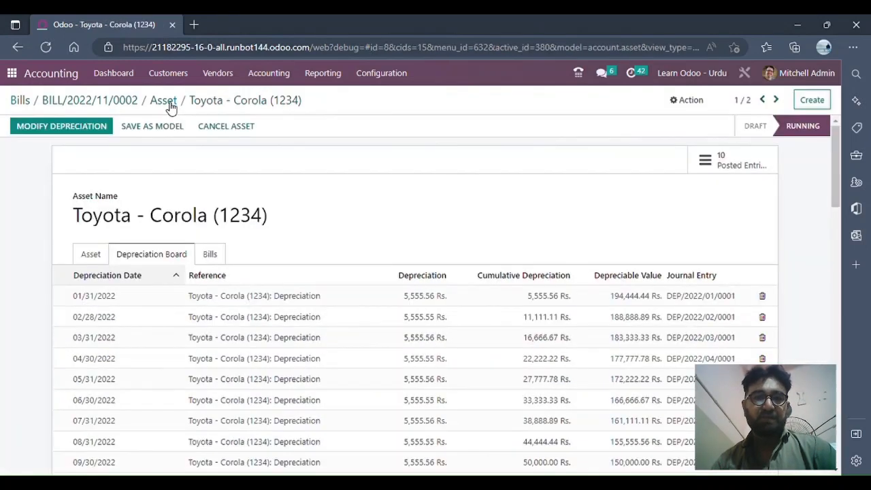
{"action": "left_click", "coordinate": [55, 131]}
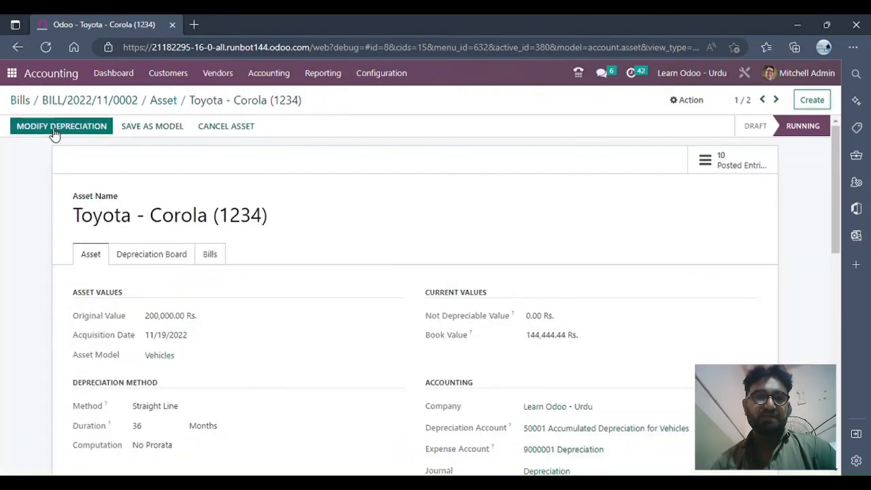
{"action": "left_click", "coordinate": [48, 130]}
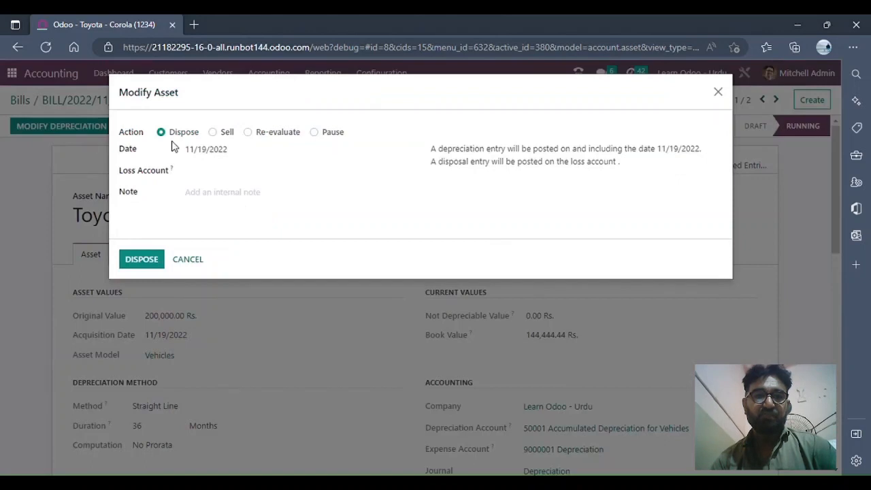
{"action": "left_click", "coordinate": [333, 136]}
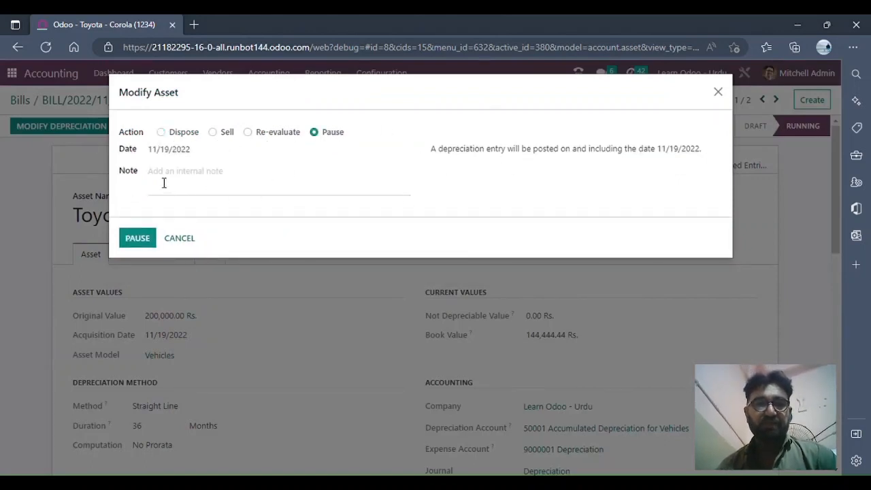
{"action": "left_click", "coordinate": [130, 242]}
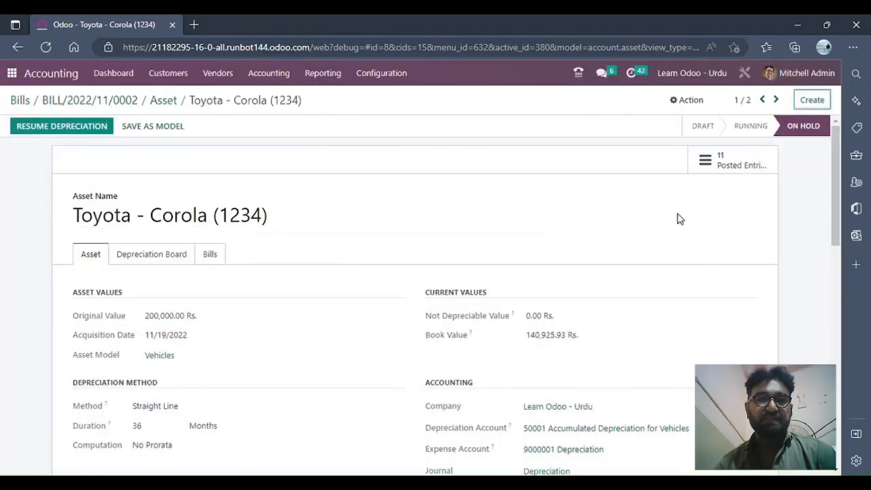
- Resume the Toyota - Corola (1234) asset's depreciation with the note "resume asset"
{"action": "left_click", "coordinate": [89, 128]}
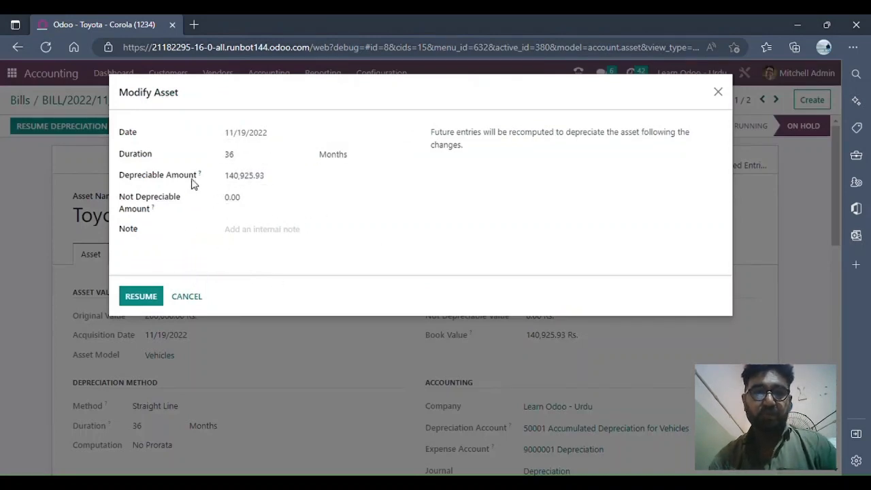
{"action": "left_click", "coordinate": [141, 296]}
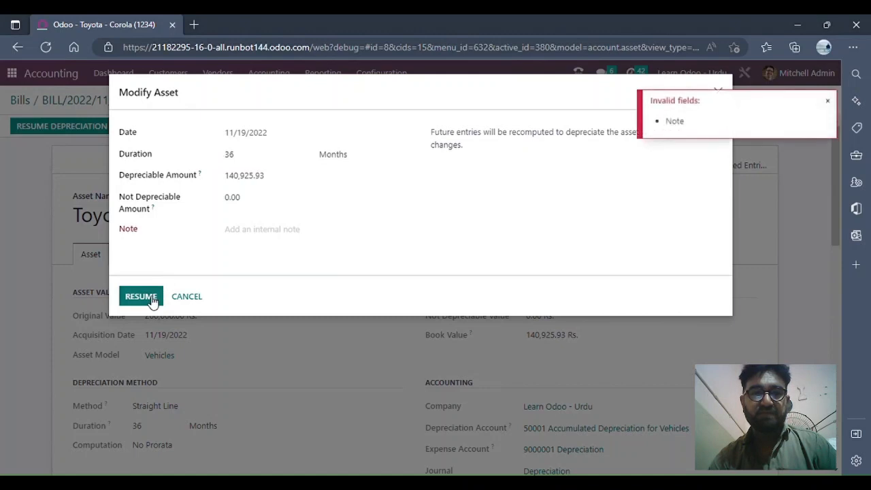
{"action": "left_click", "coordinate": [289, 240]}
{"action": "type", "text": "resu"}
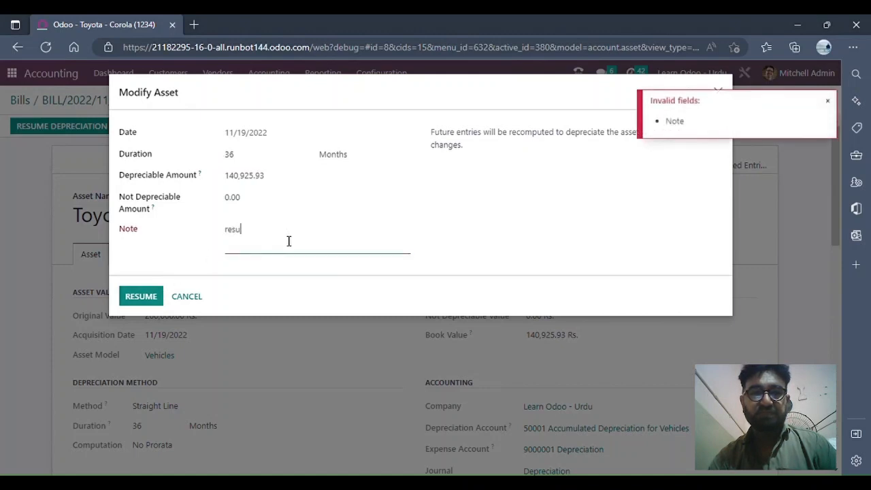
{"action": "type", "text": "me asset"}
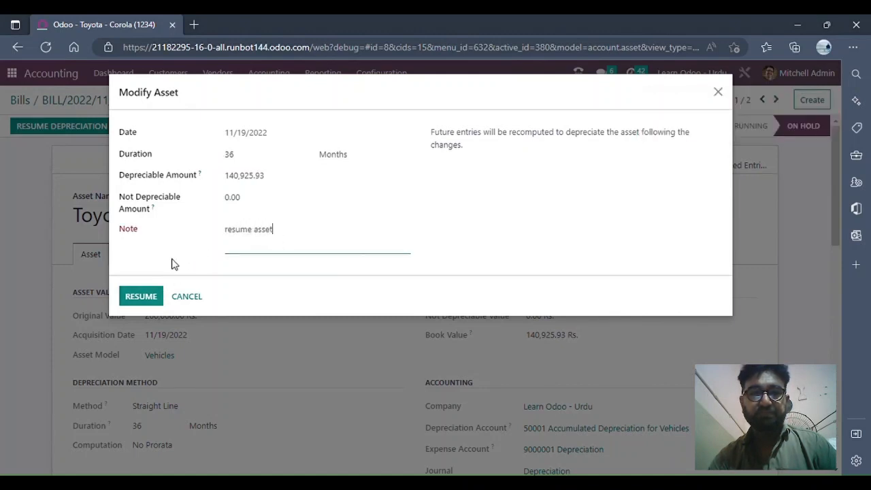
{"action": "left_click", "coordinate": [141, 298]}
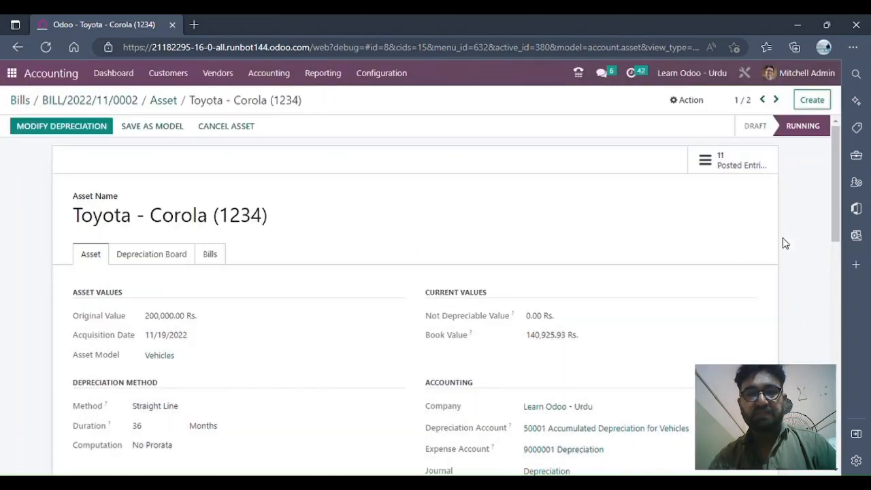
{"action": "mouse_move", "coordinate": [799, 136]}
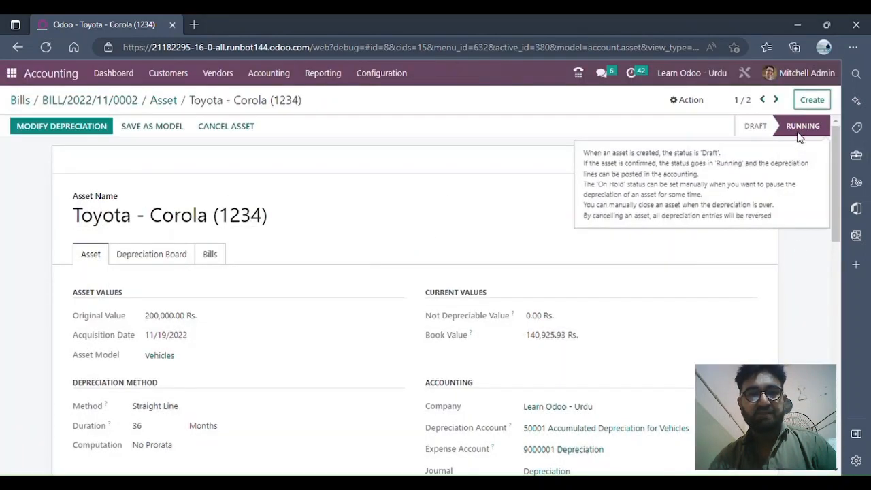
{"action": "left_click", "coordinate": [76, 134]}
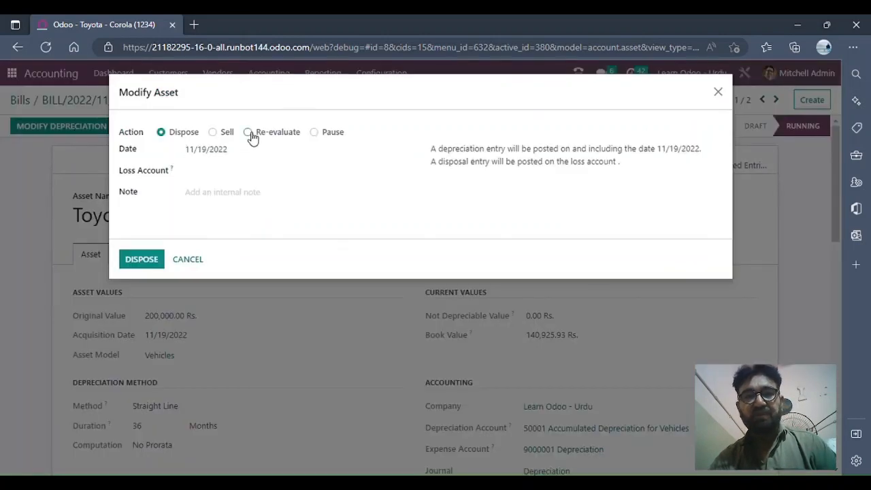
{"action": "left_click", "coordinate": [249, 133]}
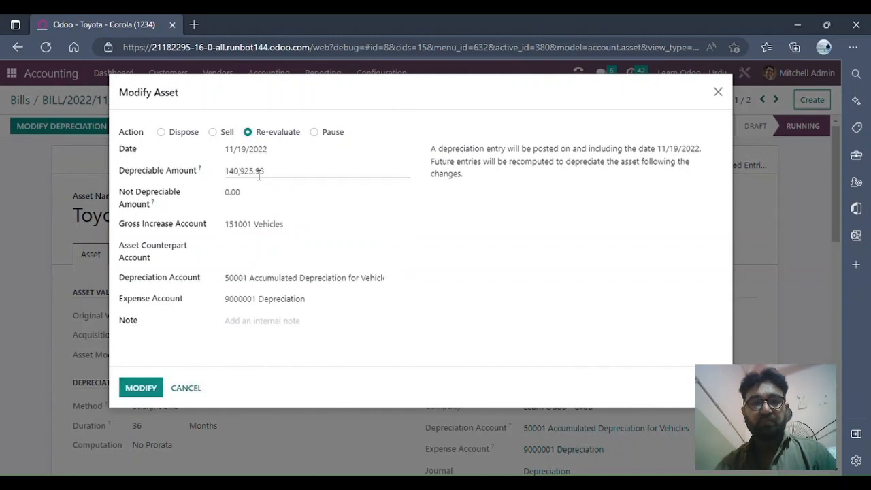
{"action": "left_click", "coordinate": [717, 92]}
- Try to choose a customer invoice for selling the Toyota - Corola (1234) asset
{"action": "left_click", "coordinate": [81, 123]}
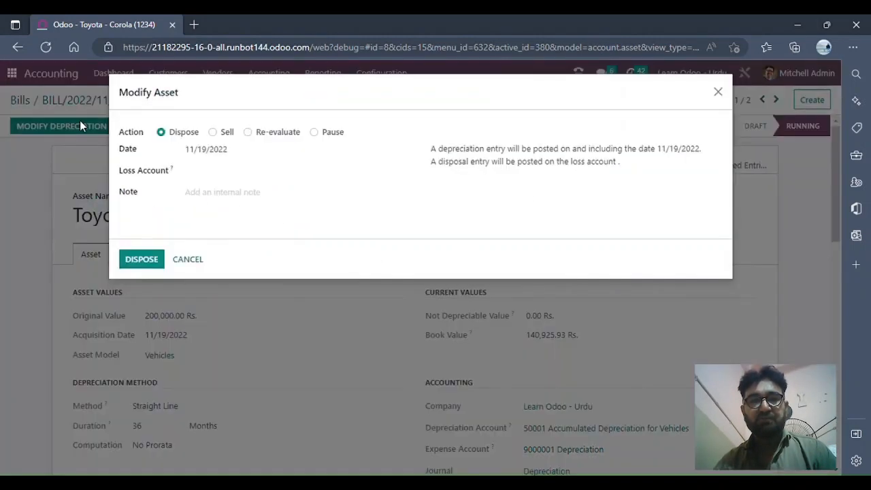
{"action": "left_click", "coordinate": [211, 132]}
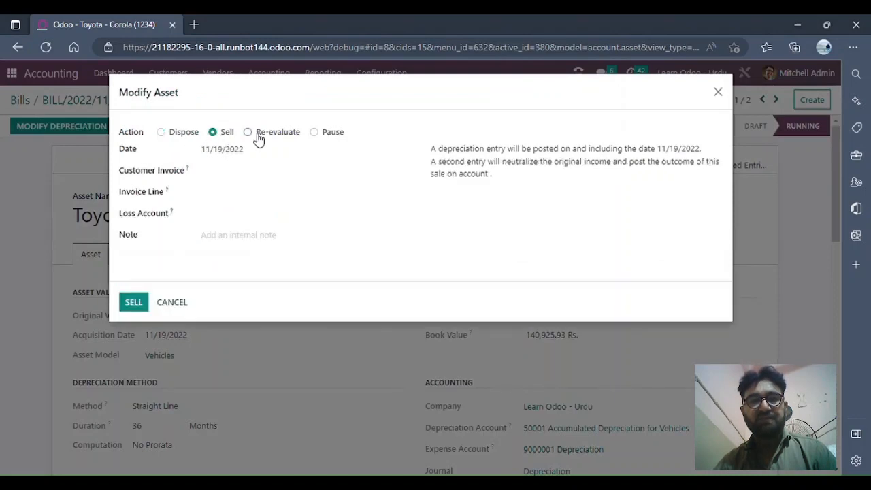
{"action": "left_click", "coordinate": [237, 168]}
{"action": "left_click", "coordinate": [327, 177]}
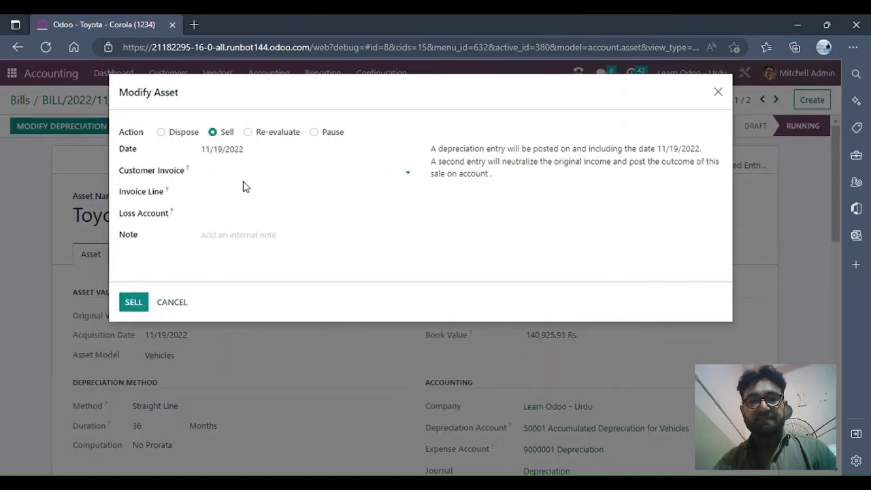
{"action": "left_click", "coordinate": [265, 176]}
{"action": "left_click", "coordinate": [275, 175]}
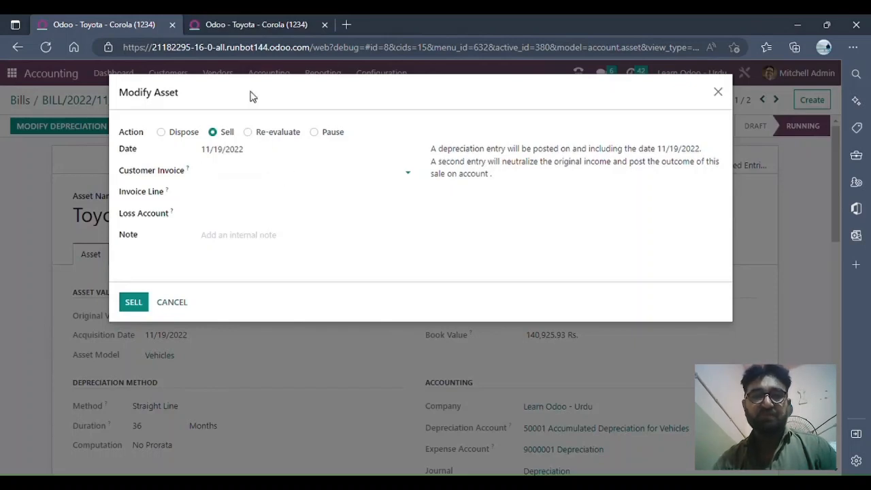
- In the second browser tab, create a customer invoice for Deco Addict with invoice date 11/19/2022
{"action": "left_click", "coordinate": [236, 20]}
{"action": "left_click", "coordinate": [175, 77]}
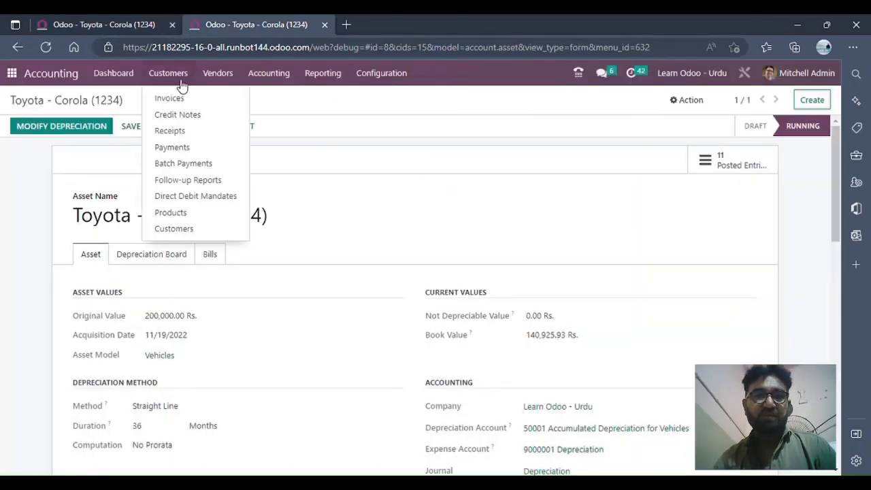
{"action": "left_click", "coordinate": [190, 100]}
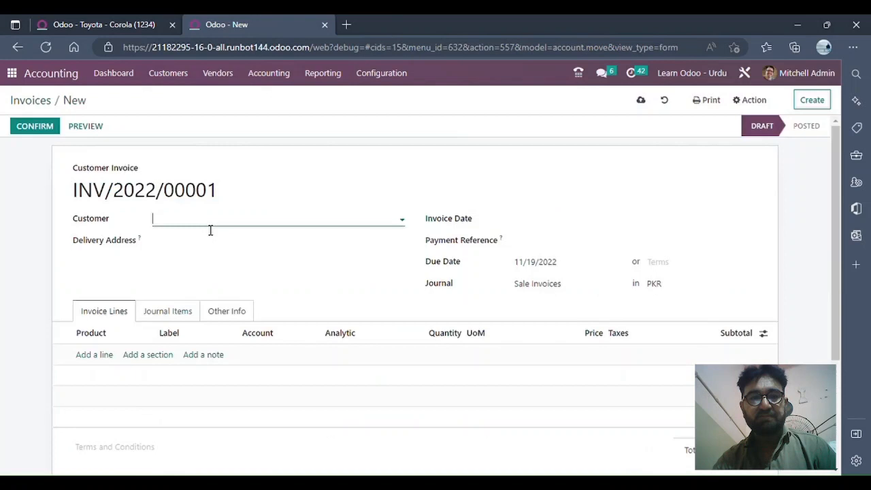
{"action": "left_click", "coordinate": [210, 221]}
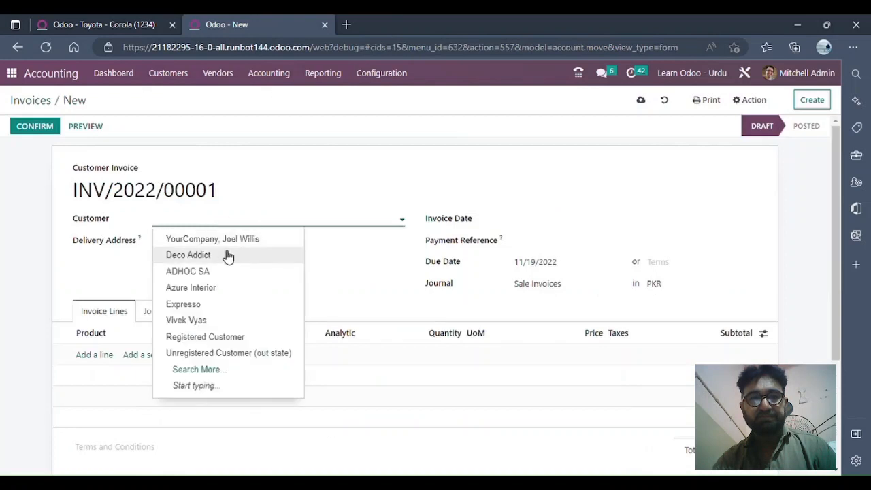
{"action": "left_click", "coordinate": [218, 255]}
{"action": "left_click", "coordinate": [580, 219]}
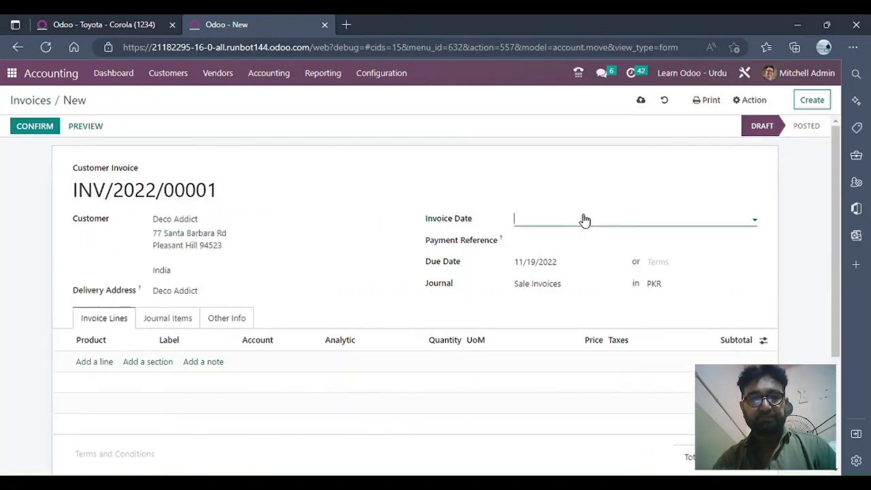
{"action": "left_click", "coordinate": [671, 348]}
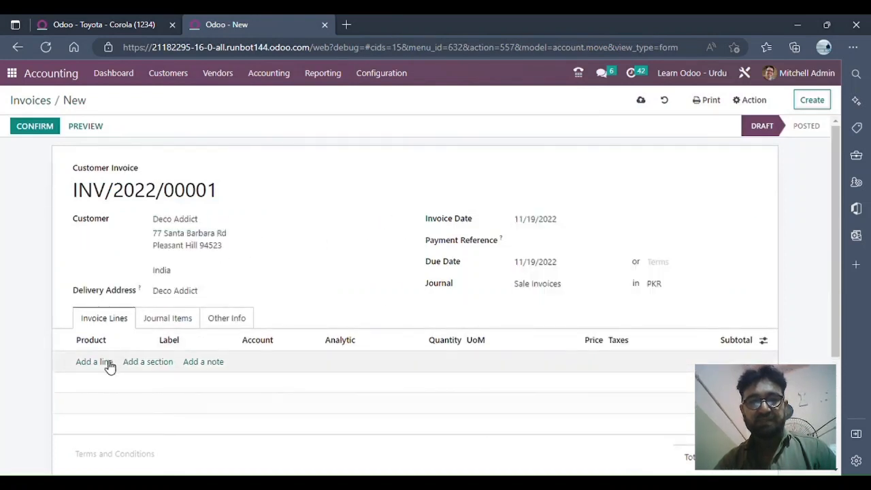
- Add an invoice line labelled "Toyota - Corola (1234)" without assigning an analytic account
{"action": "left_click", "coordinate": [134, 366]}
{"action": "left_click", "coordinate": [177, 366]}
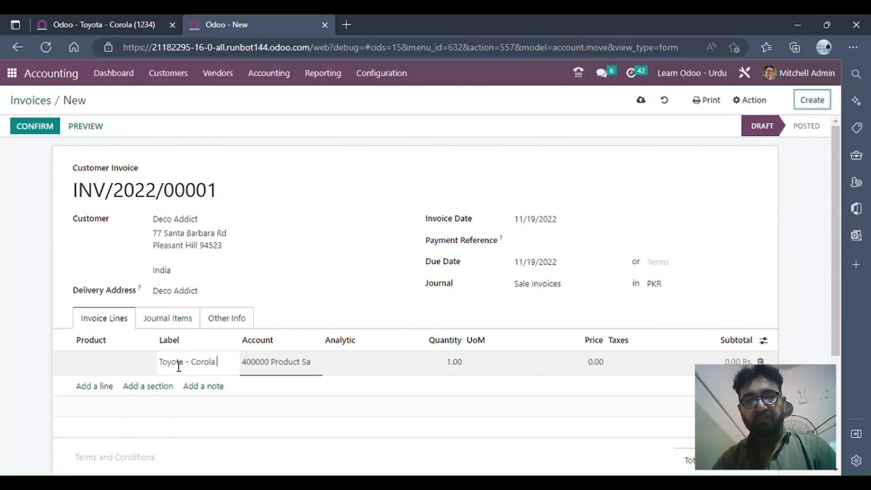
{"action": "type", "text": "Toyota - Corola (1234"}
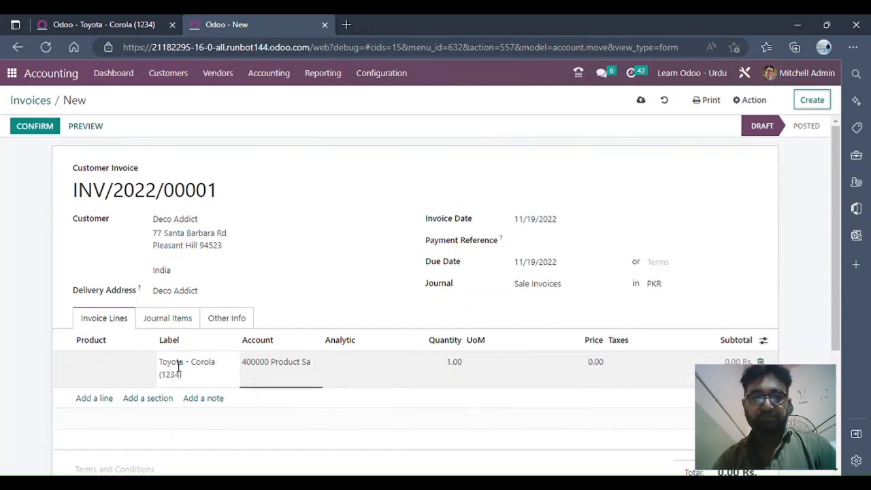
{"action": "left_click", "coordinate": [371, 366]}
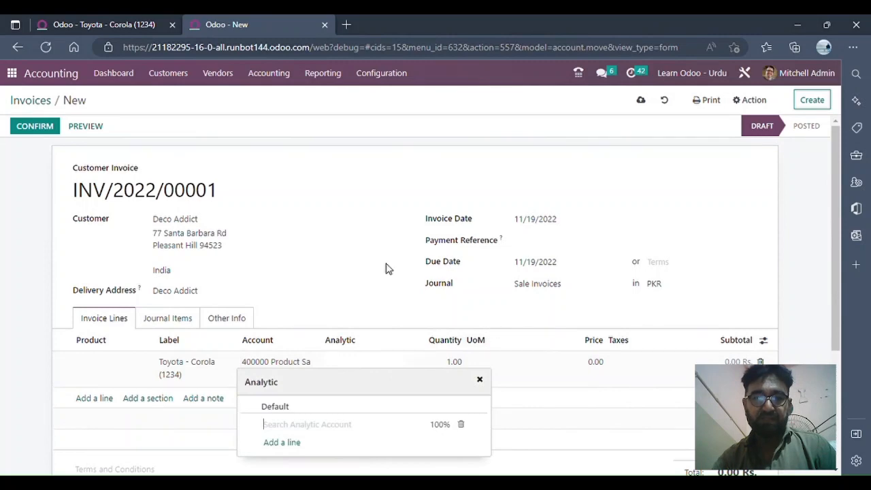
{"action": "left_click", "coordinate": [612, 393]}
- Copy the asset's book value of 140,925.93 into the invoice line's price and confirm the invoice
{"action": "left_click", "coordinate": [107, 20]}
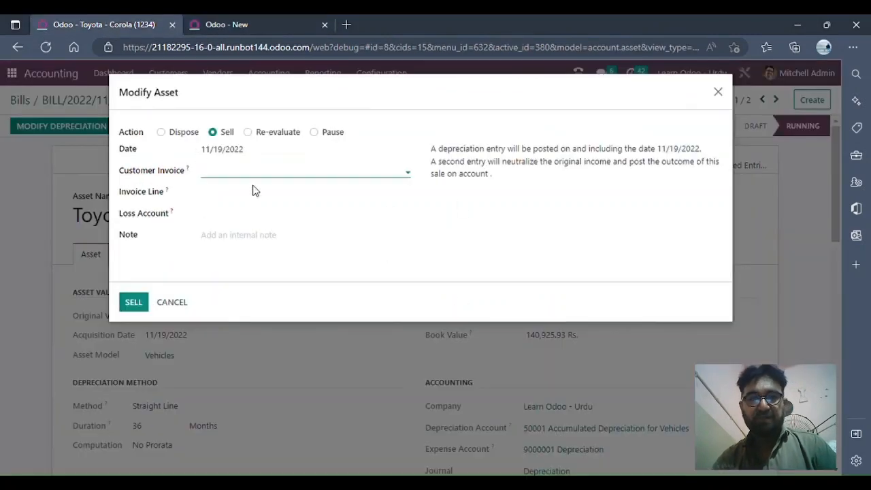
{"action": "left_click", "coordinate": [180, 304]}
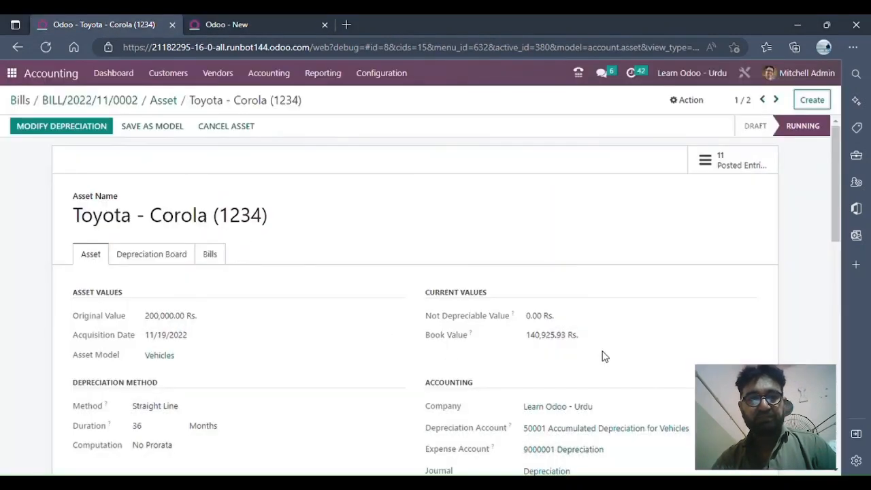
{"action": "left_click_drag", "start_coordinate": [566, 344], "coordinate": [542, 344]}
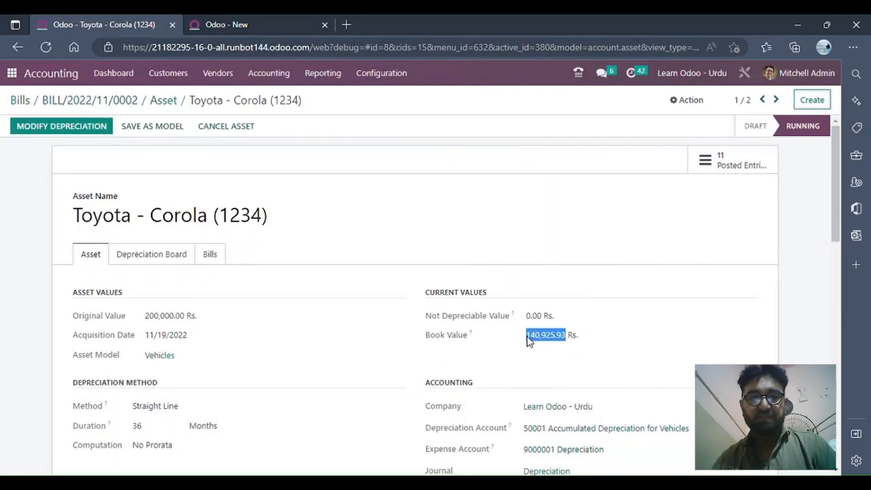
{"action": "key", "text": "ctrl+c"}
{"action": "key", "text": "ctrl+Tab"}
{"action": "left_click", "coordinate": [583, 361]}
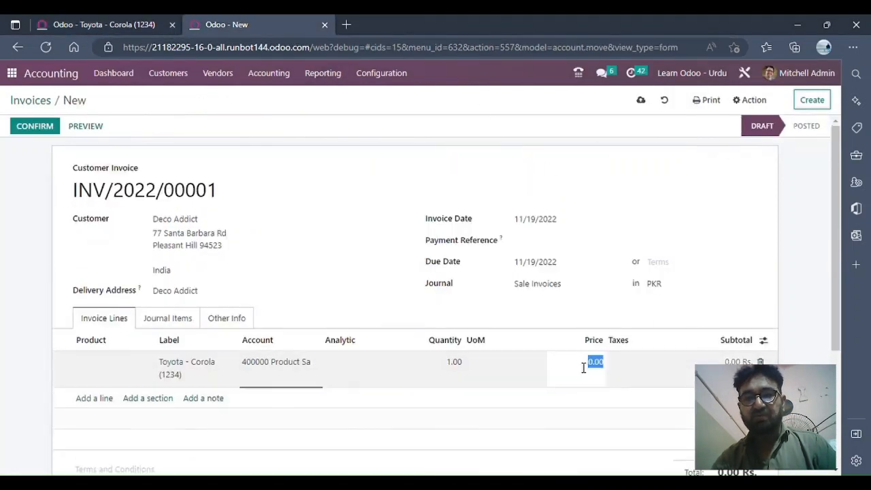
{"action": "key", "text": "ctrl+v"}
{"action": "left_click", "coordinate": [524, 319]}
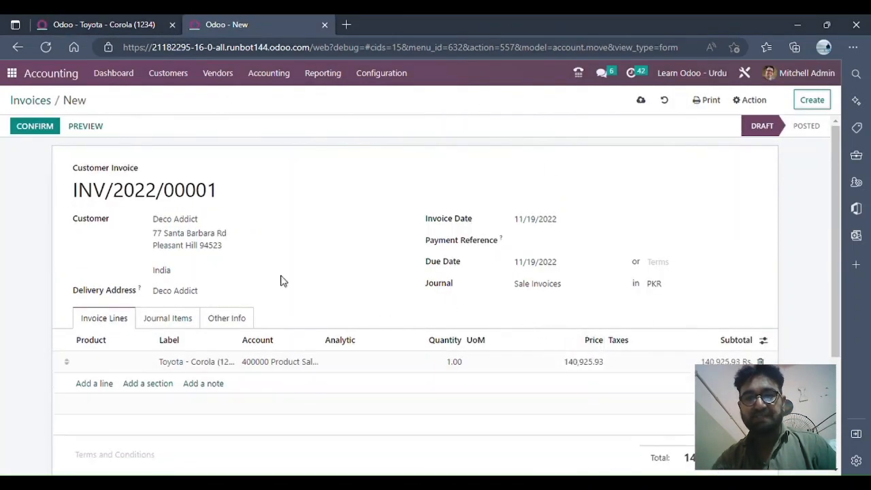
{"action": "left_click", "coordinate": [39, 128]}
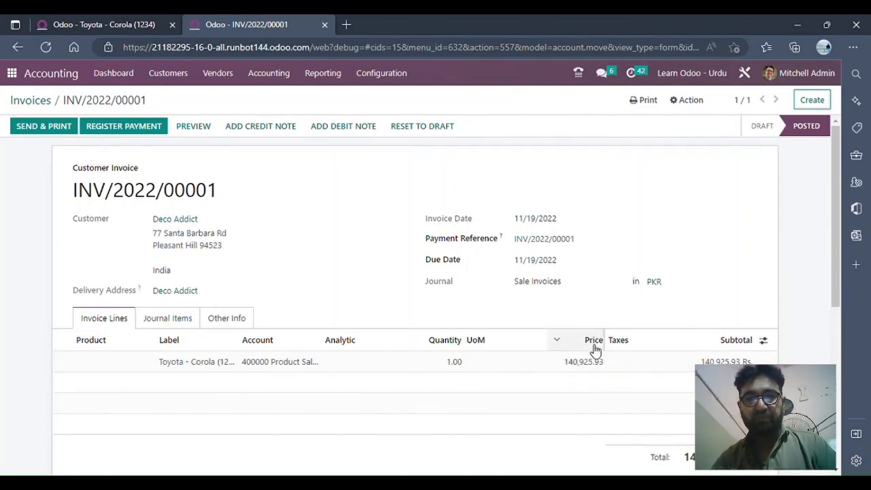
- Start selling the Toyota - Corola (1234) asset, choosing the Deco Addict invoice and its Toyota - Corola line
{"action": "left_click", "coordinate": [140, 25]}
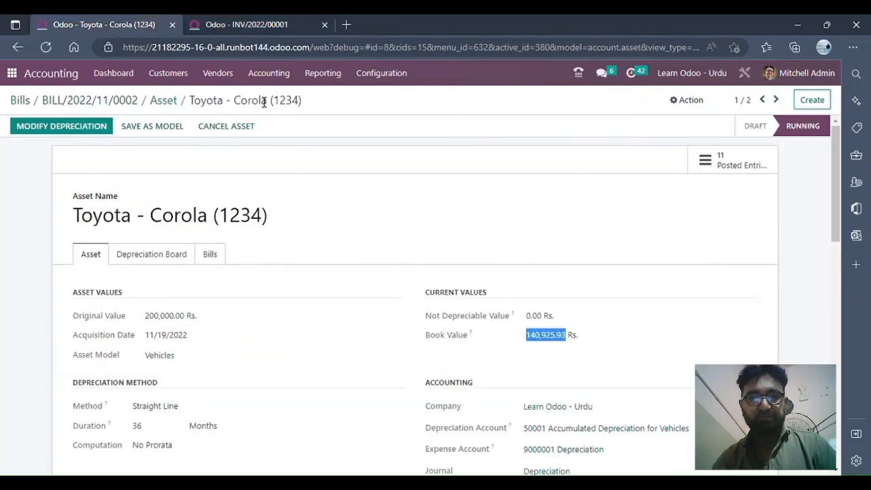
{"action": "left_click", "coordinate": [95, 126]}
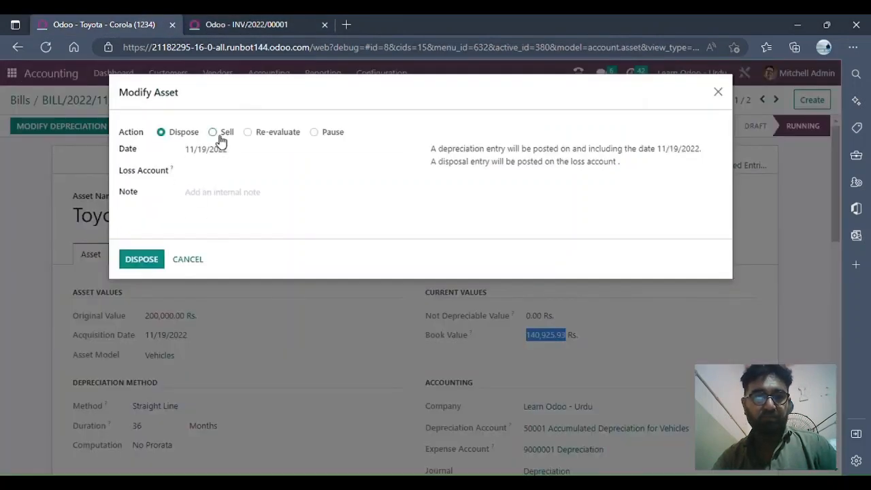
{"action": "left_click", "coordinate": [220, 136]}
{"action": "left_click", "coordinate": [252, 172]}
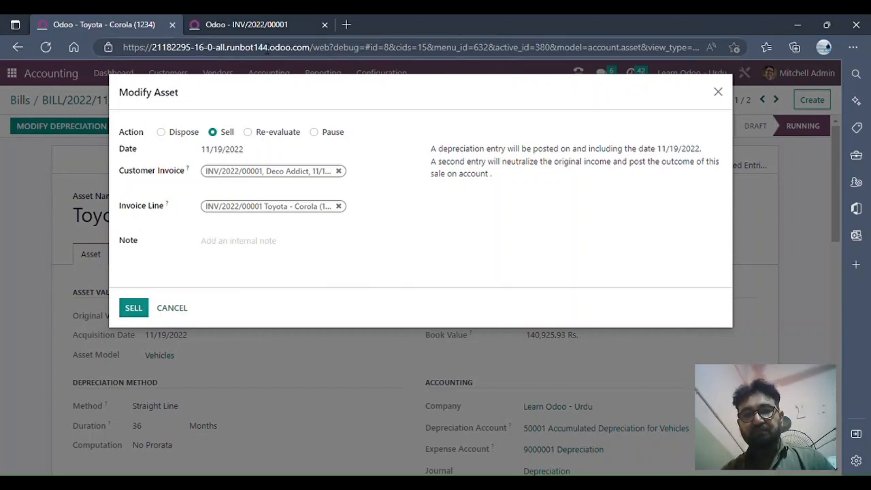
- Reset the Deco Addict invoice to draft, change the line's price to 140,935.93 and confirm the invoice again
{"action": "left_click", "coordinate": [251, 24]}
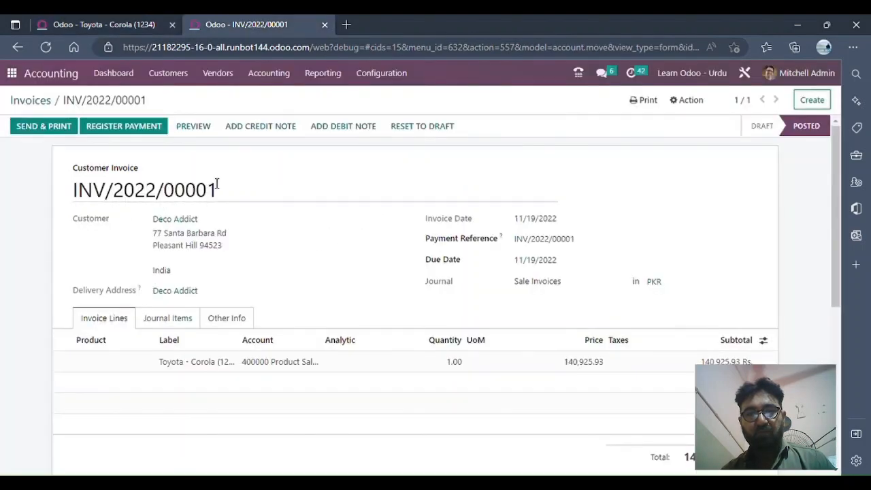
{"action": "left_click", "coordinate": [431, 130]}
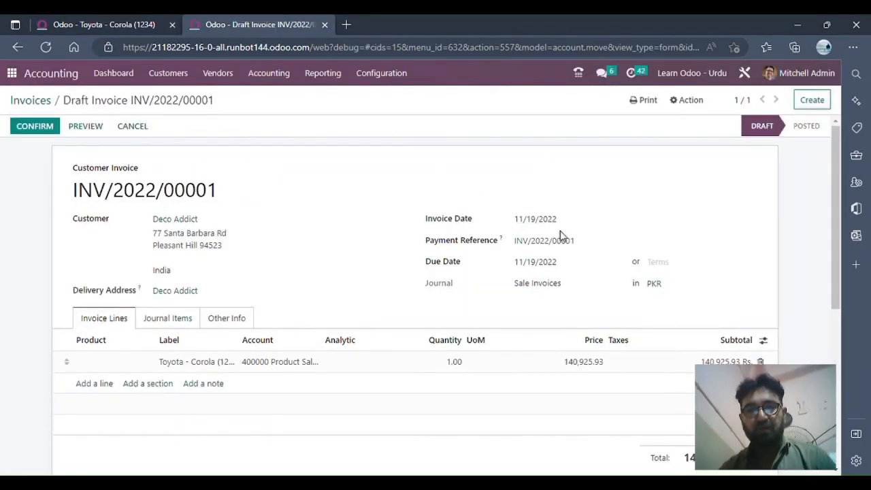
{"action": "left_click", "coordinate": [589, 371]}
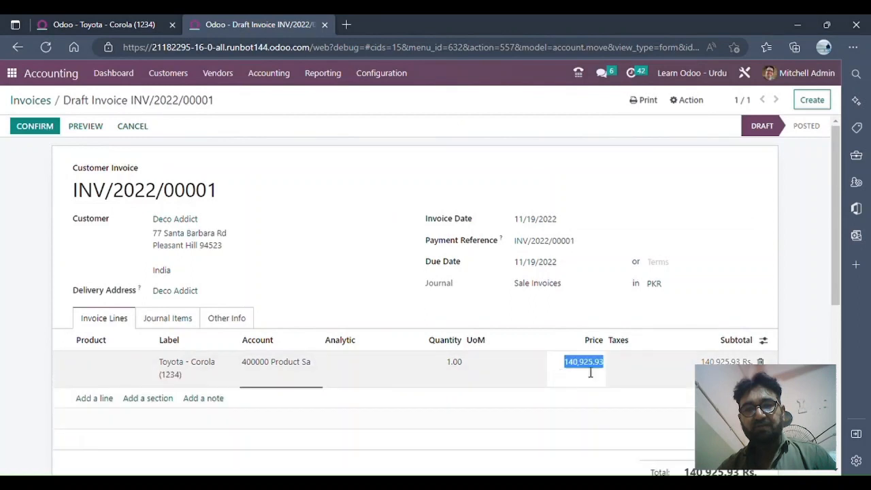
{"action": "left_click", "coordinate": [592, 371]}
{"action": "key", "text": "Right"}
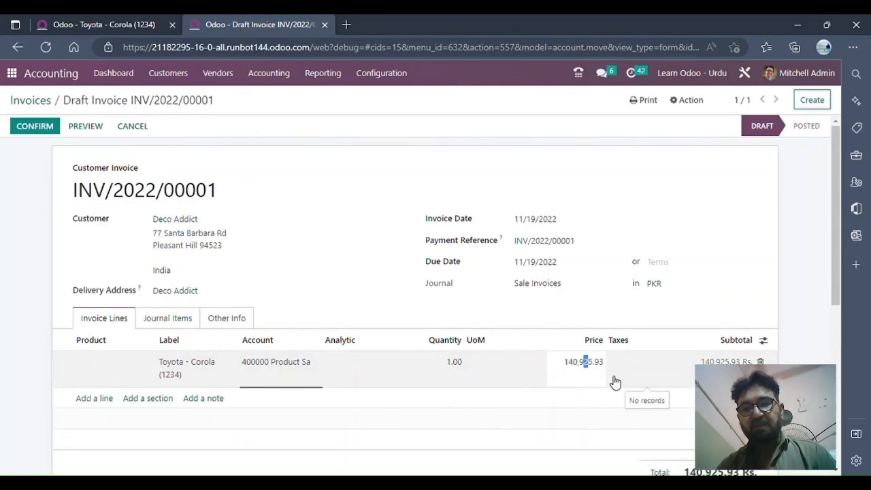
{"action": "left_click", "coordinate": [385, 296]}
{"action": "left_click", "coordinate": [391, 306]}
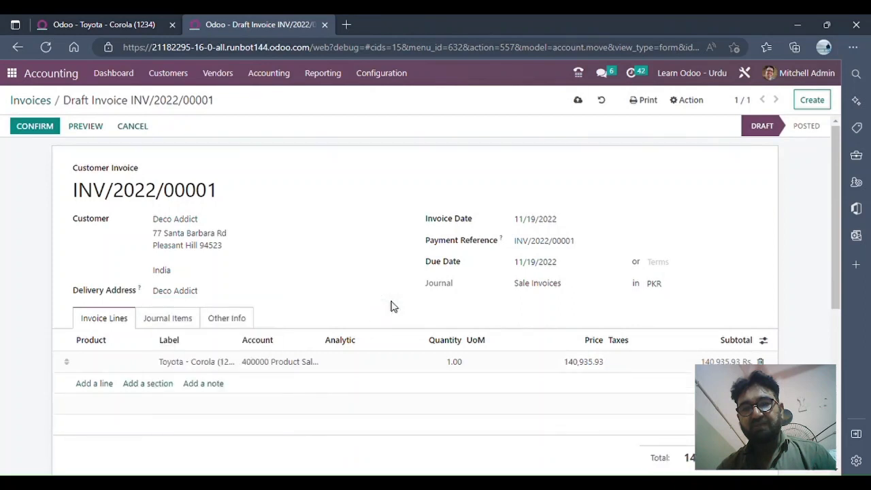
{"action": "left_click", "coordinate": [48, 133]}
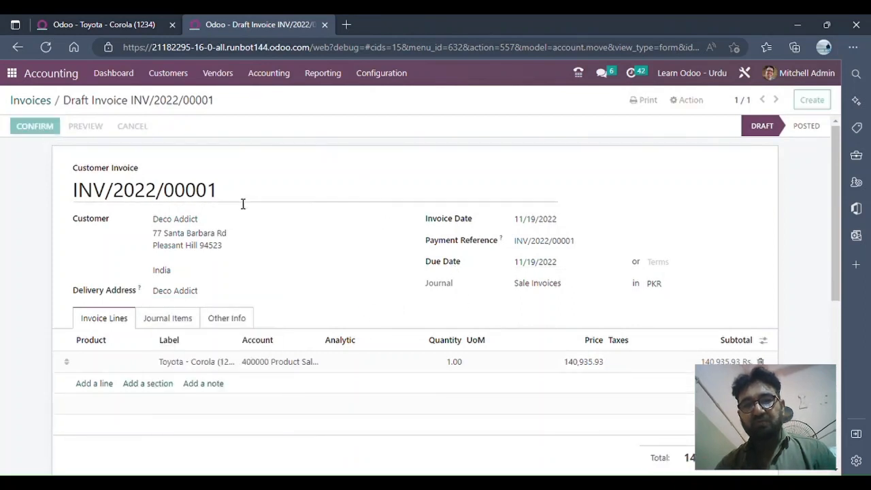
- Back in the asset's sale dialog, remove the invoice line and select the same Toyota - Corola line again
{"action": "left_click", "coordinate": [51, 25]}
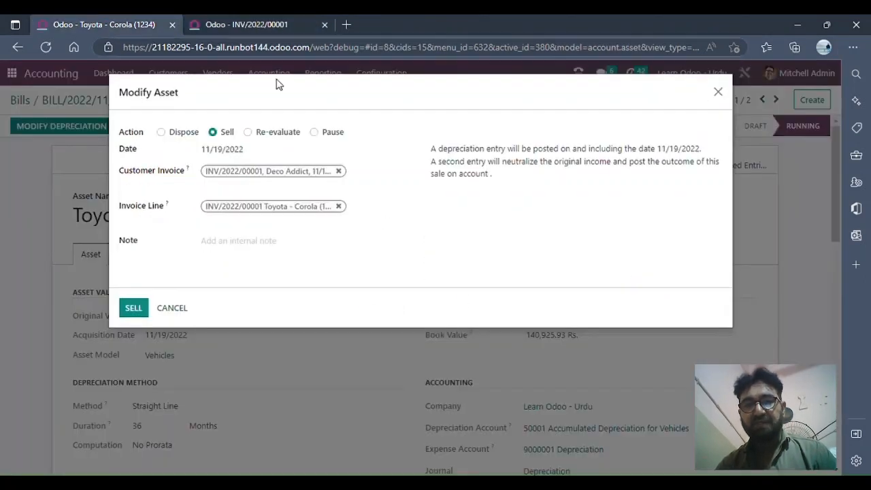
{"action": "left_click", "coordinate": [339, 206]}
{"action": "left_click", "coordinate": [275, 205]}
{"action": "left_click", "coordinate": [323, 227]}
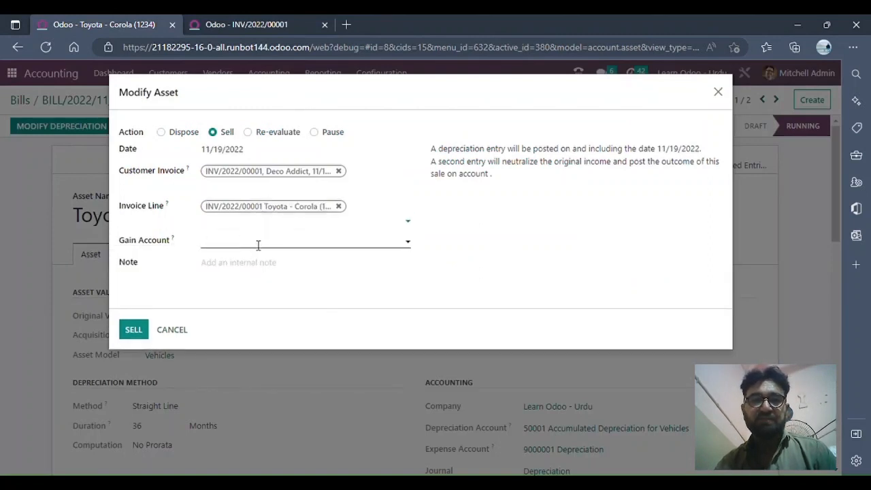
{"action": "left_click", "coordinate": [259, 246]}
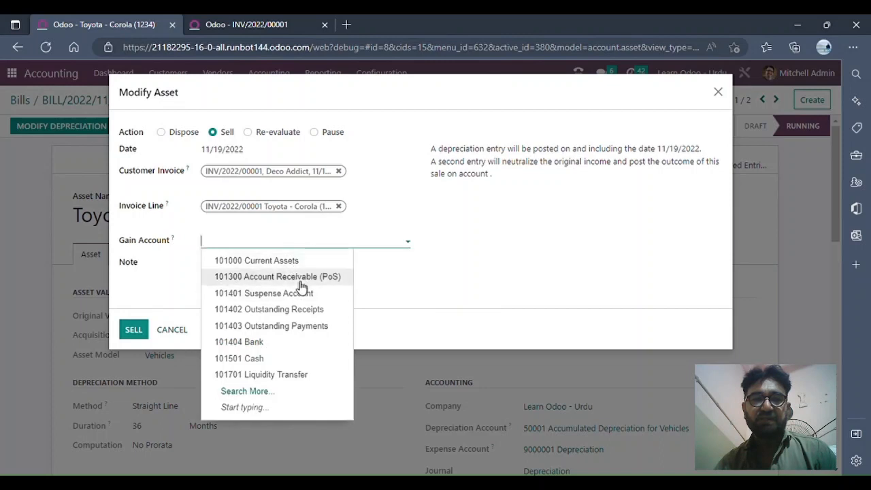
{"action": "type", "text": "a"}
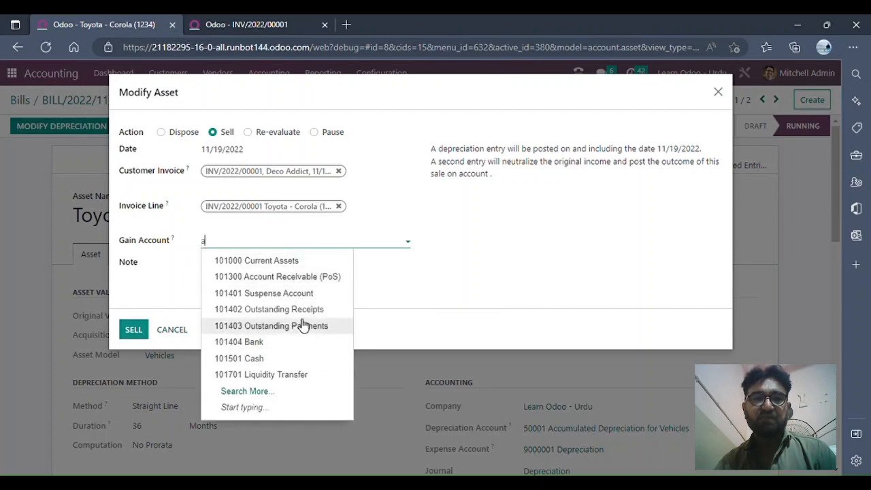
{"action": "type", "text": "sset"}
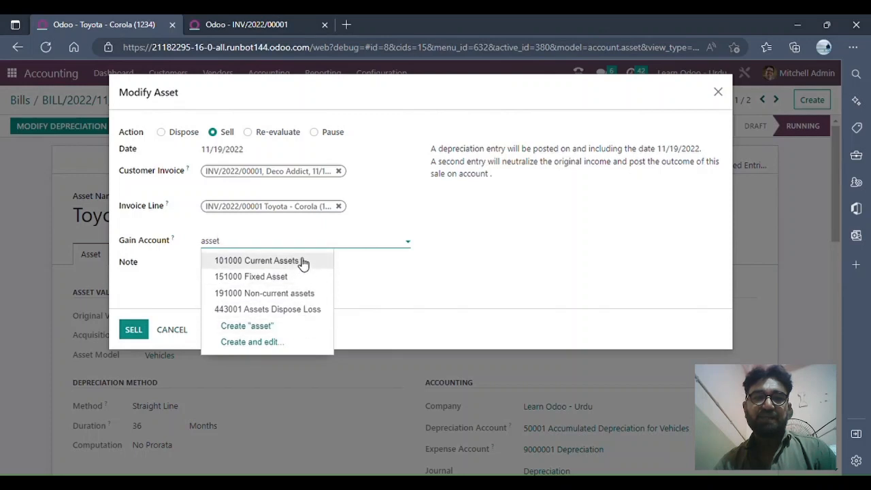
{"action": "type", "text": "gain"}
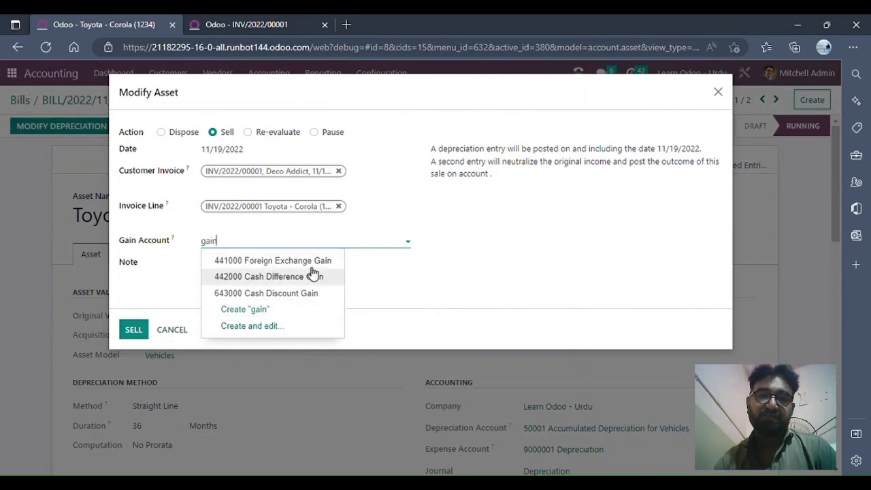
{"action": "left_click", "coordinate": [364, 242]}
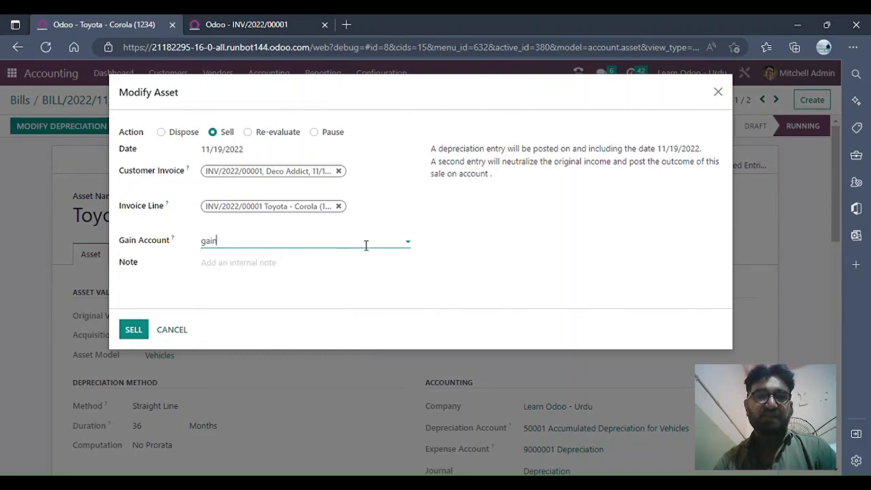
{"action": "key", "text": "ctrl+a"}
{"action": "key", "text": "BackSpace"}
- Reset the Deco Addict invoice to draft, lower the Toyota - Corola line's price to 140,915.93 and confirm the invoice
{"action": "left_click", "coordinate": [232, 20]}
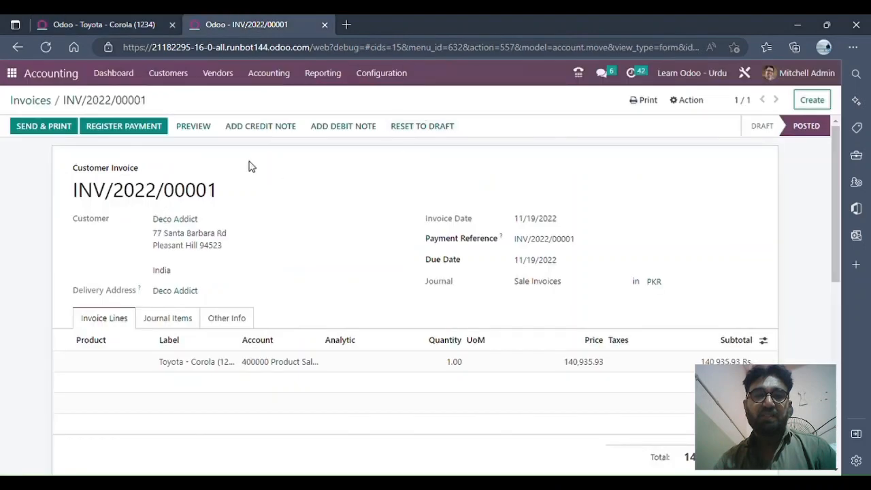
{"action": "left_click", "coordinate": [431, 132]}
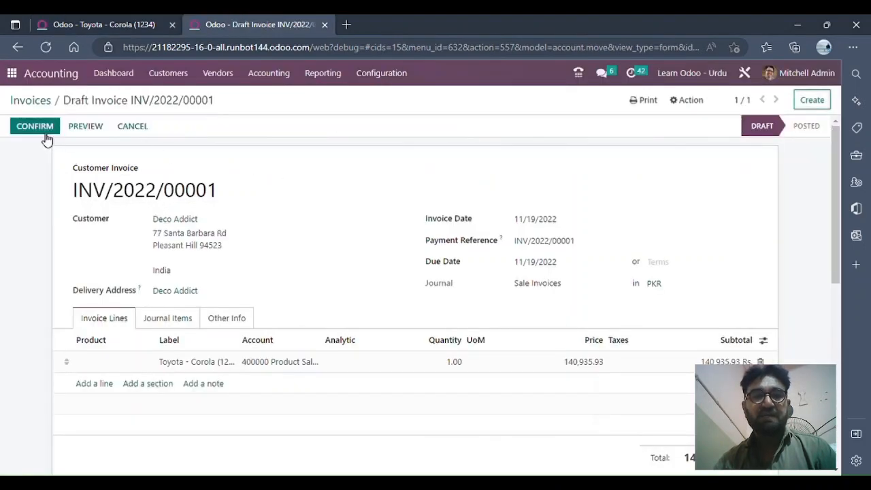
{"action": "left_click", "coordinate": [579, 364]}
{"action": "left_click", "coordinate": [582, 363]}
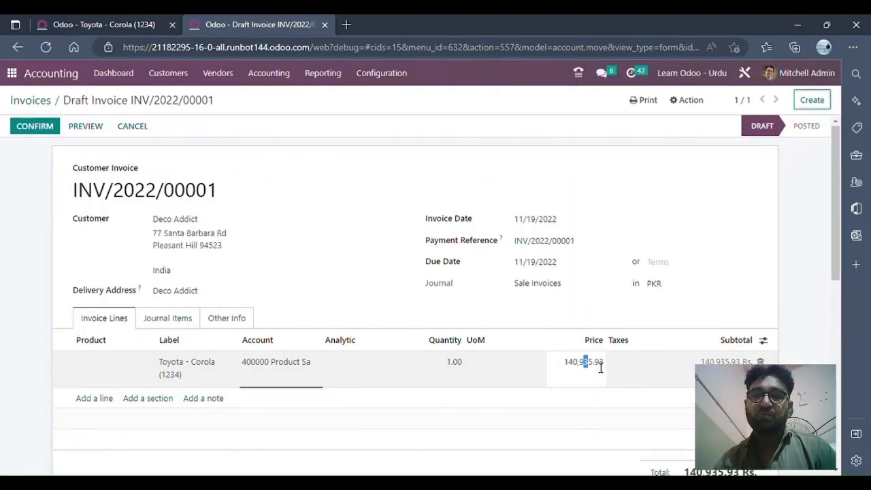
{"action": "left_click", "coordinate": [480, 317]}
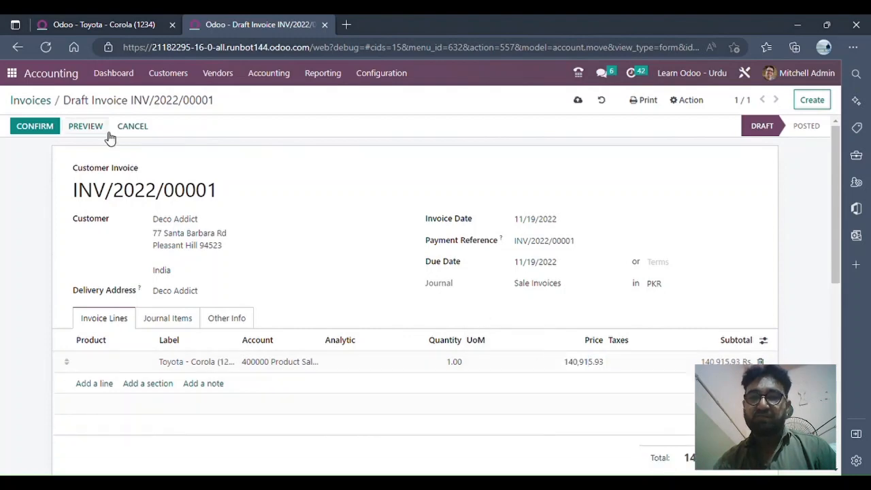
{"action": "left_click", "coordinate": [39, 128]}
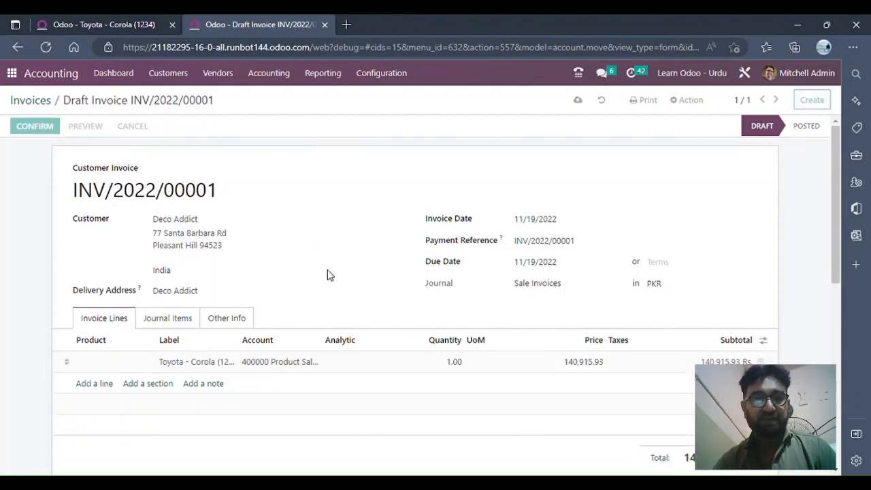
- Refresh the asset sale by removing the Toyota - Corola (1234) invoice line and selecting it again
{"action": "left_click", "coordinate": [123, 20]}
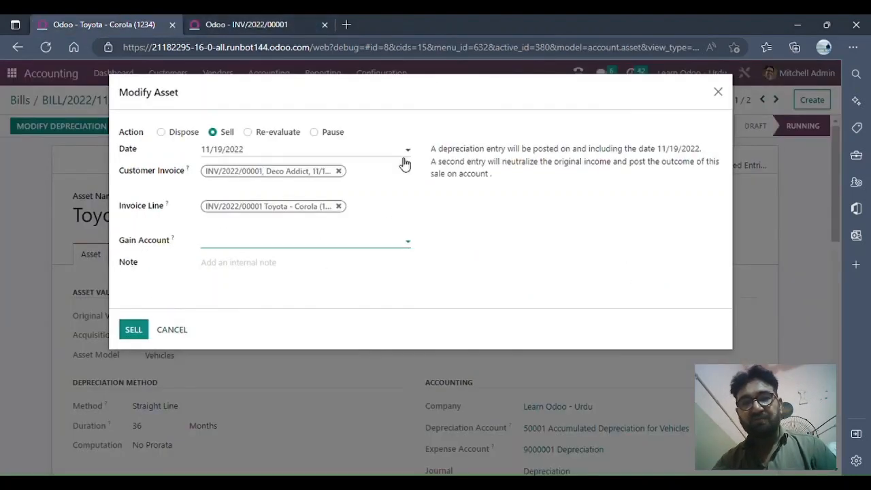
{"action": "left_click", "coordinate": [263, 246]}
{"action": "left_click", "coordinate": [342, 211]}
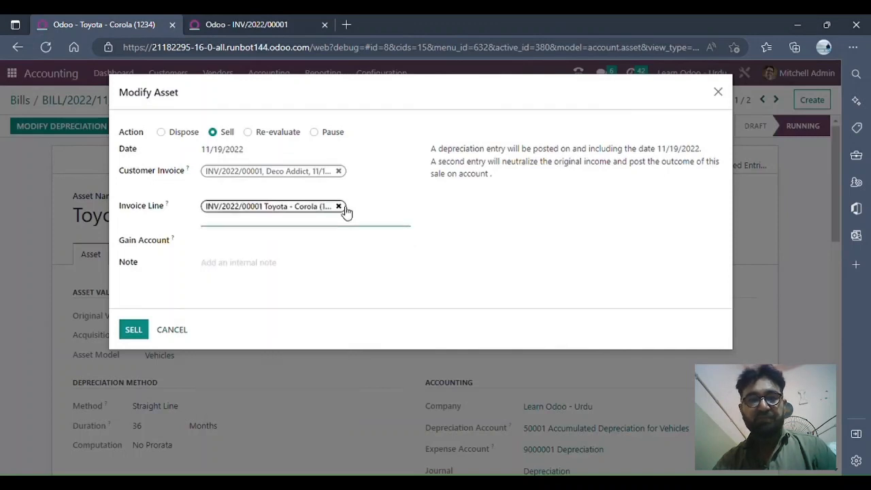
{"action": "left_click", "coordinate": [339, 207]}
{"action": "left_click", "coordinate": [295, 208]}
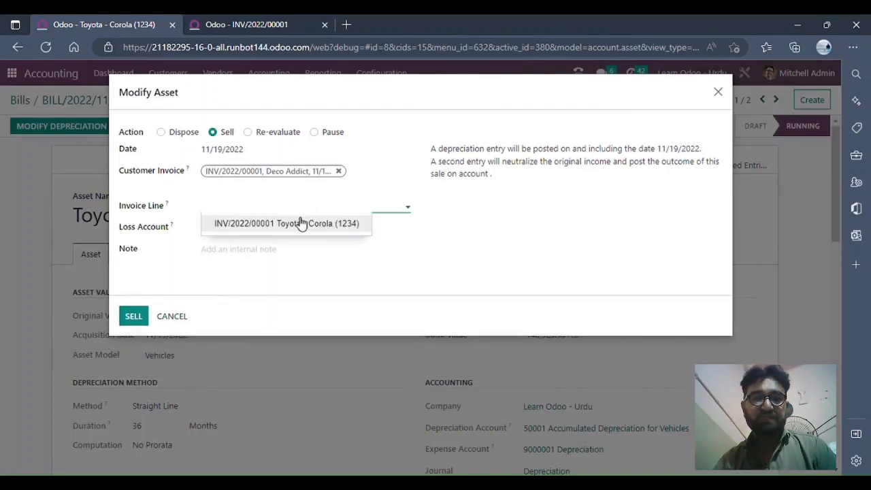
{"action": "left_click", "coordinate": [302, 223]}
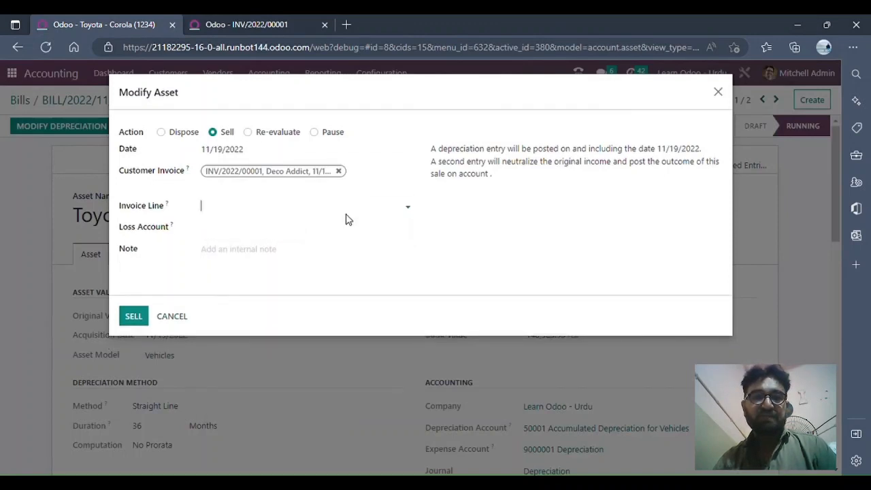
- Try 999999 Undistributed Profits/Losses as the loss account, clear it and search the accounts for "loss"
{"action": "left_click", "coordinate": [248, 244]}
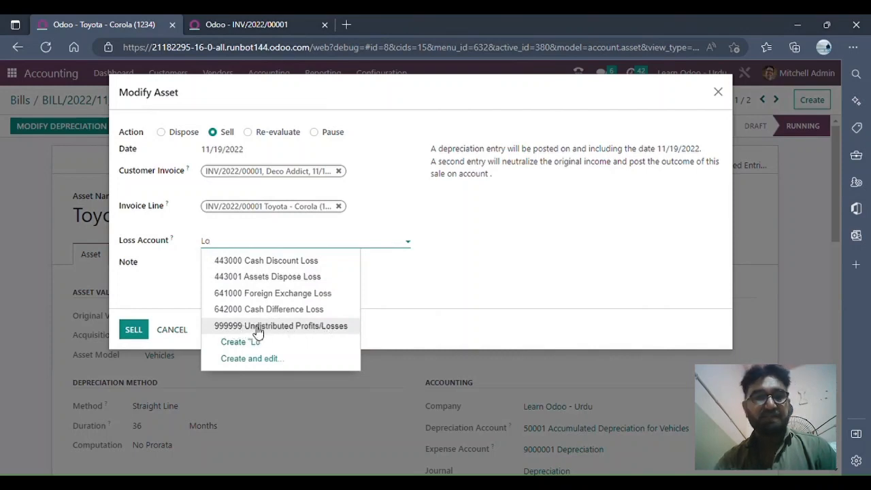
{"action": "left_click", "coordinate": [331, 330]}
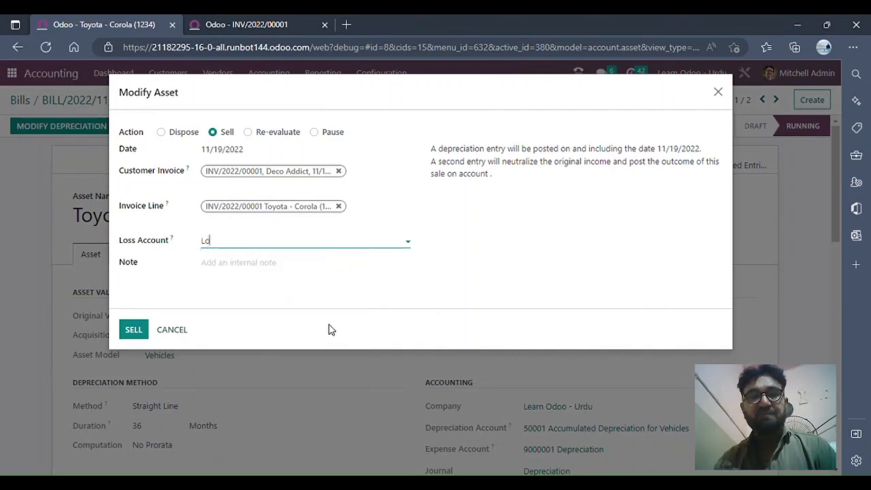
{"action": "double_click", "coordinate": [354, 246]}
{"action": "triple_click", "coordinate": [354, 246]}
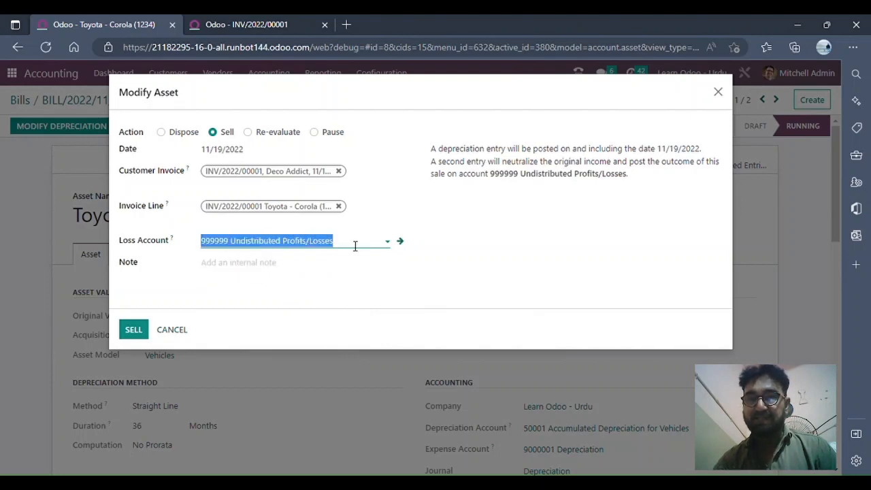
{"action": "key", "text": "BackSpace"}
{"action": "type", "text": "los"}
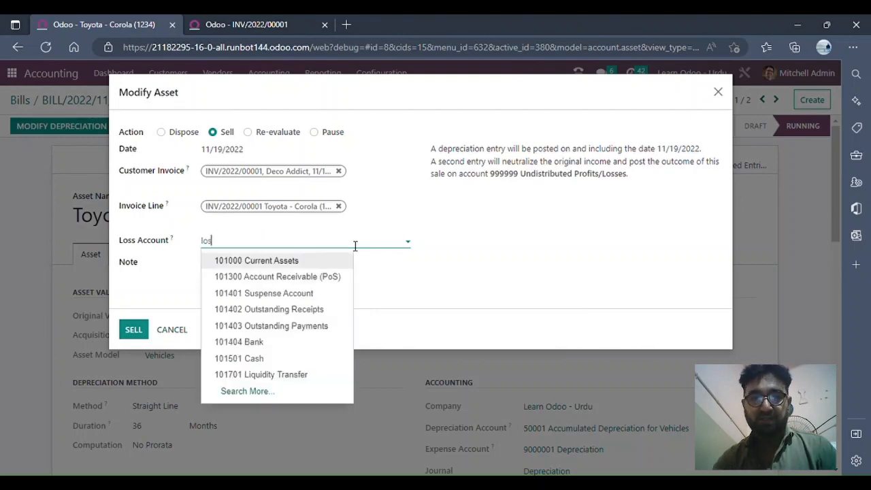
{"action": "type", "text": "s"}
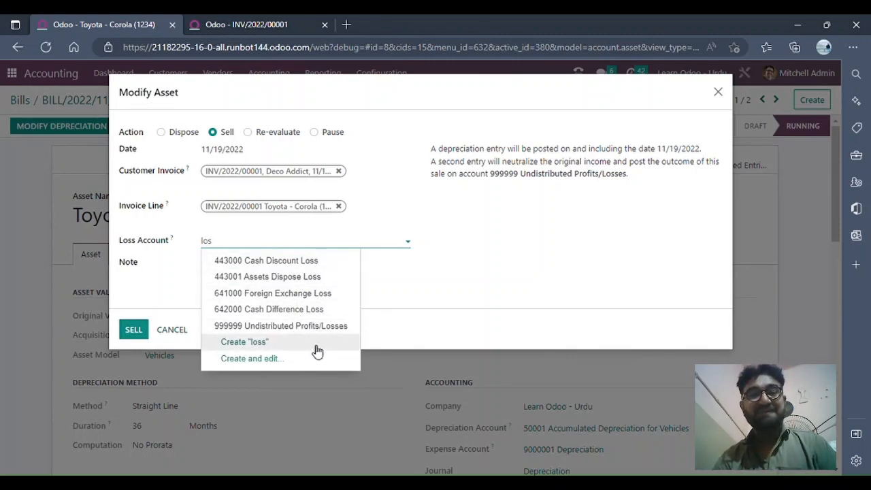
- Create a loss account named Asset sale Loss Account with code 900001 and type Depreciation for the asset sale
{"action": "type", "text": "Asset "}
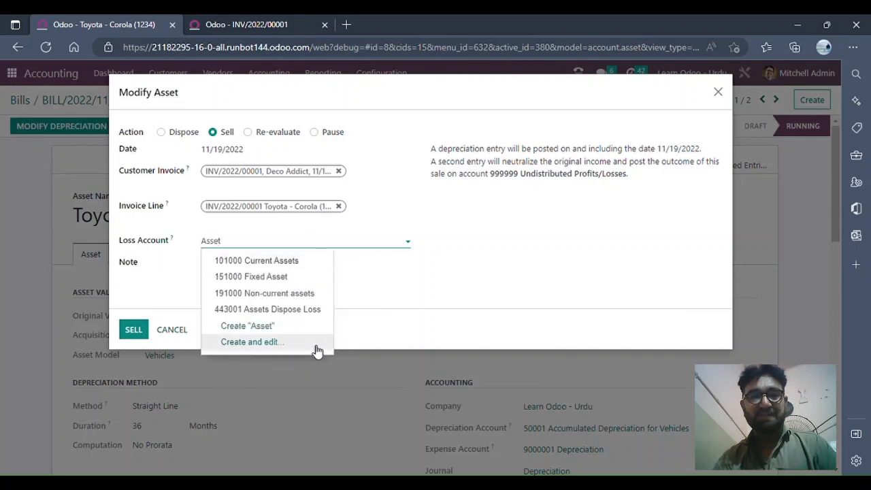
{"action": "type", "text": "sale Loss Accou"}
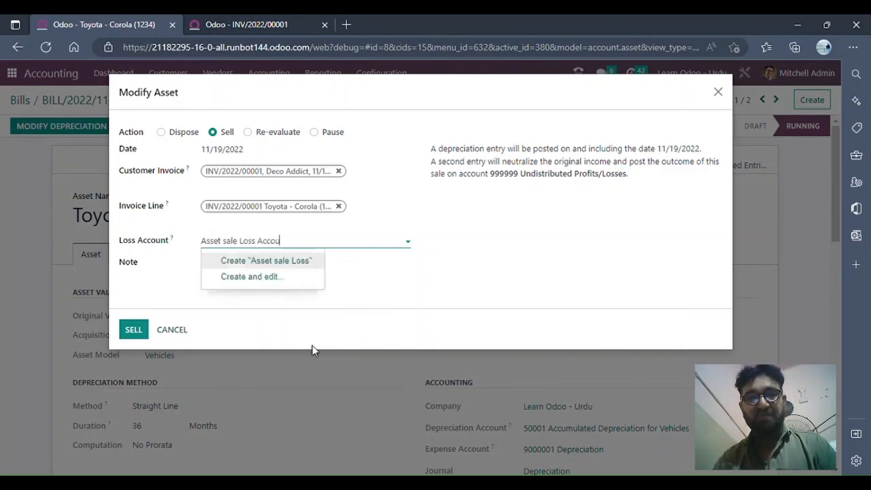
{"action": "type", "text": "nt"}
{"action": "left_click", "coordinate": [296, 282]}
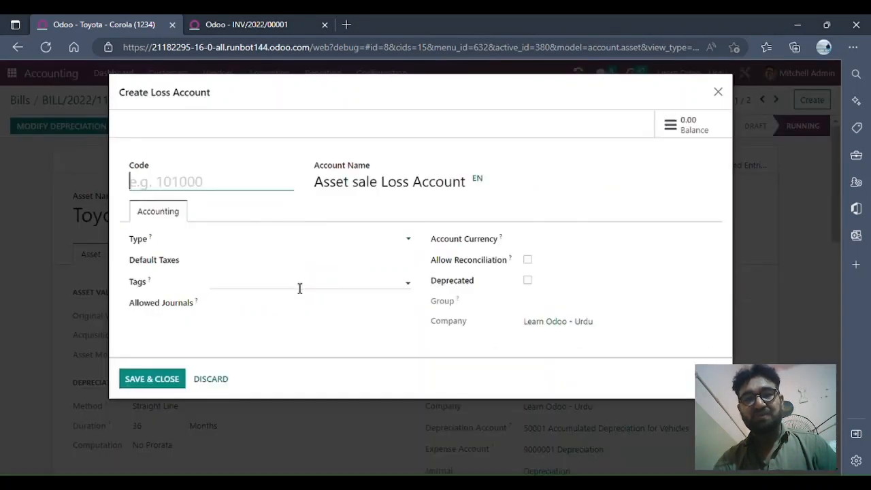
{"action": "type", "text": "900001"}
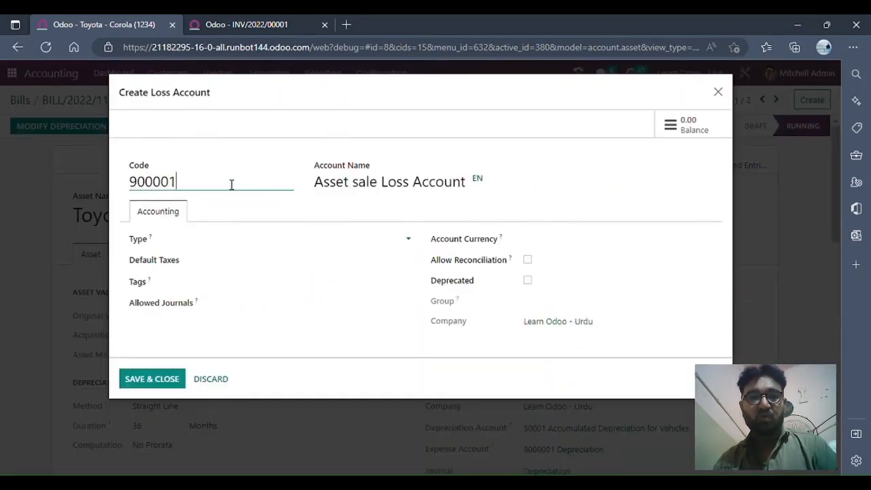
{"action": "left_click", "coordinate": [232, 243]}
{"action": "left_click", "coordinate": [331, 262]}
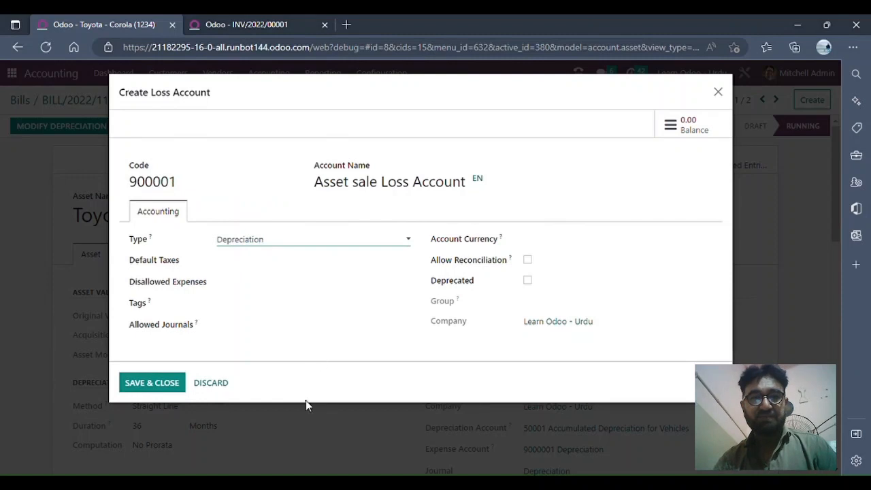
{"action": "left_click", "coordinate": [153, 382]}
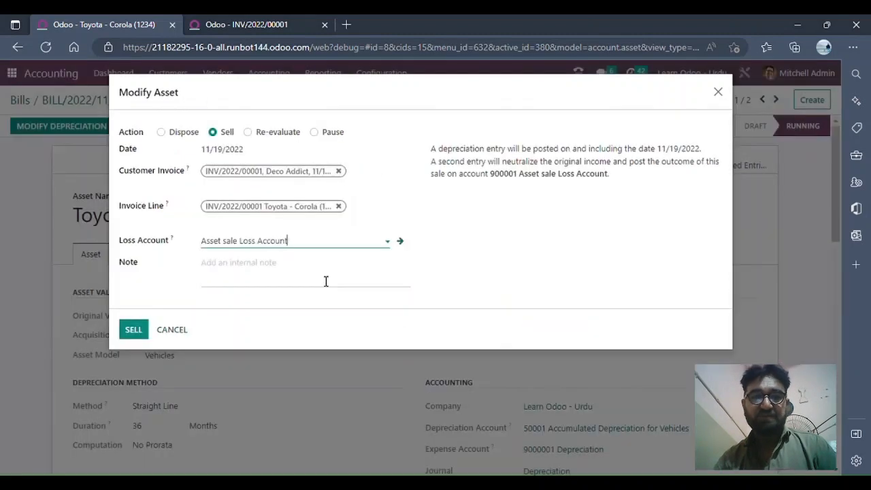
- Add an internal note to the sale of Toyota - Corola (1234), sell the asset and review the draft sale entry
{"action": "left_click", "coordinate": [231, 279]}
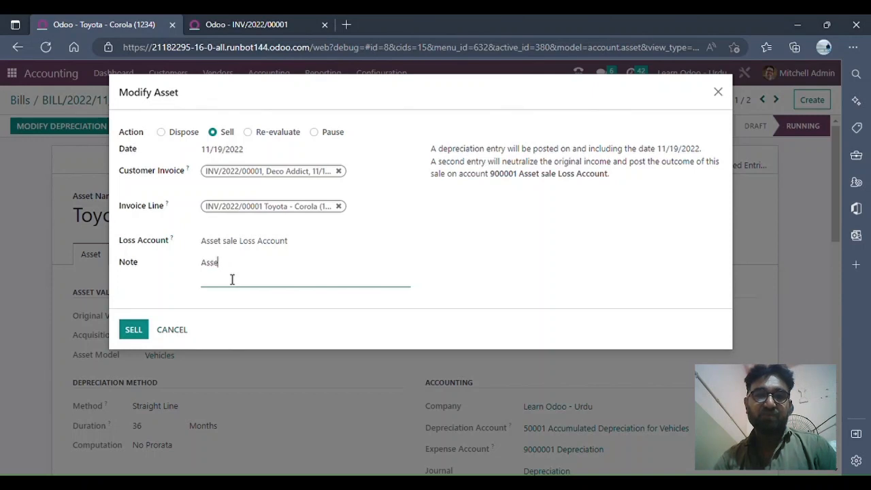
{"action": "left_click", "coordinate": [133, 328]}
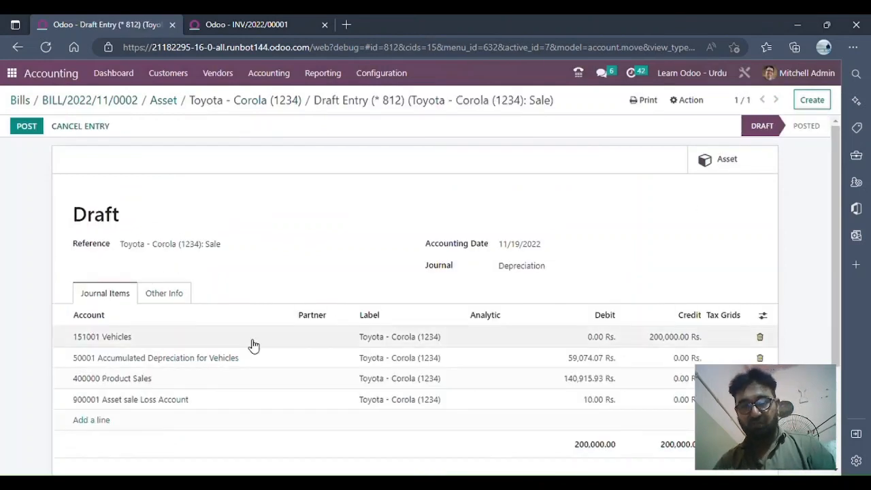
{"action": "scroll", "coordinate": [190, 301], "scroll_direction": "down", "scroll_amount": 2}
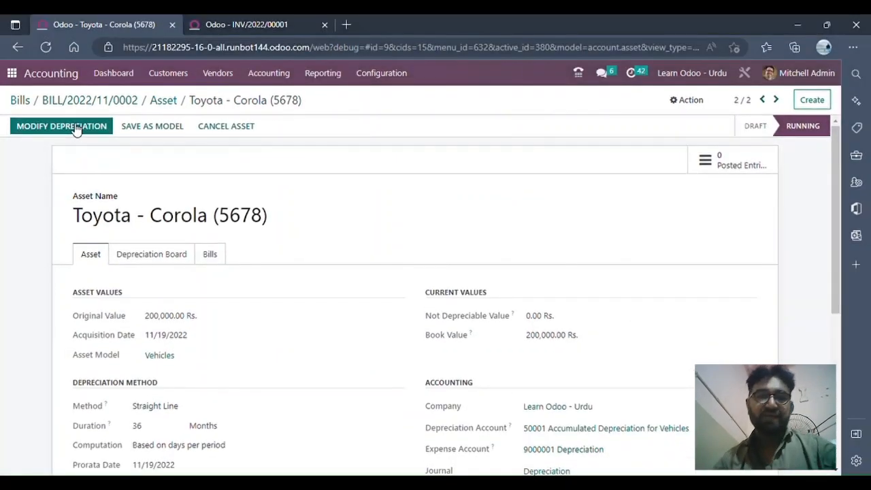
- Dispose of the Toyota - Corola (5678) asset dated 11/19/2022, using 900001 Asset sale Loss Account as the loss account
{"action": "left_click", "coordinate": [77, 129]}
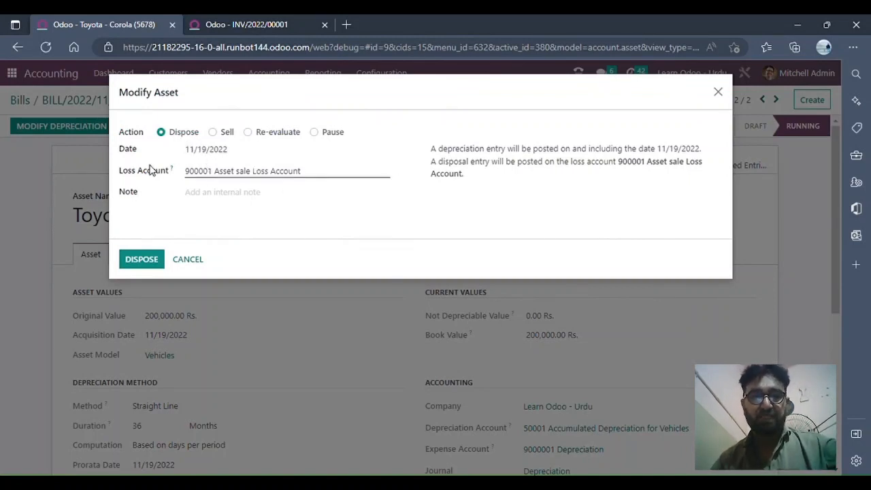
{"action": "left_click", "coordinate": [142, 260]}
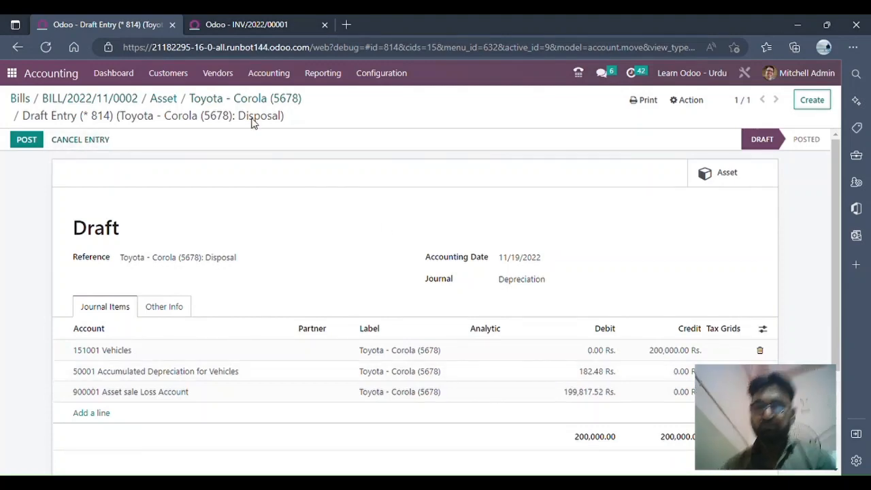
- Open the journal entries list, group it by journal and remove the Miscellaneous filter
{"action": "left_click", "coordinate": [279, 75]}
{"action": "left_click", "coordinate": [299, 113]}
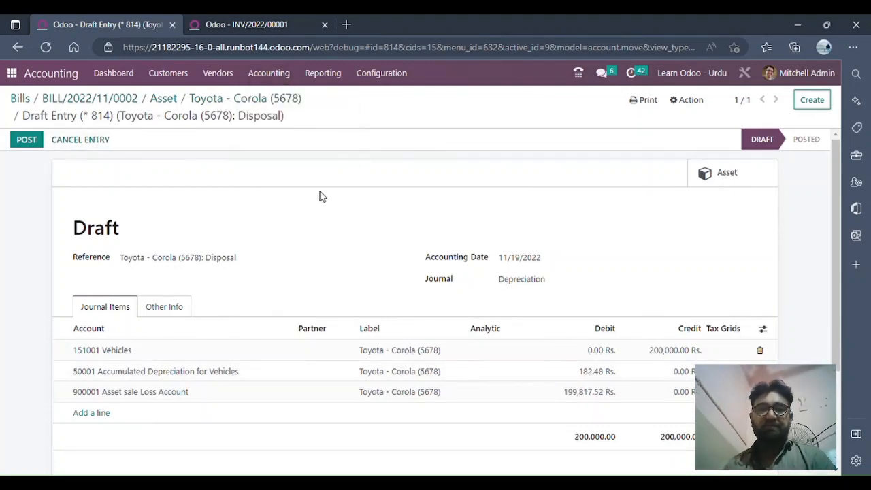
{"action": "left_click", "coordinate": [538, 124]}
{"action": "left_click", "coordinate": [497, 124]}
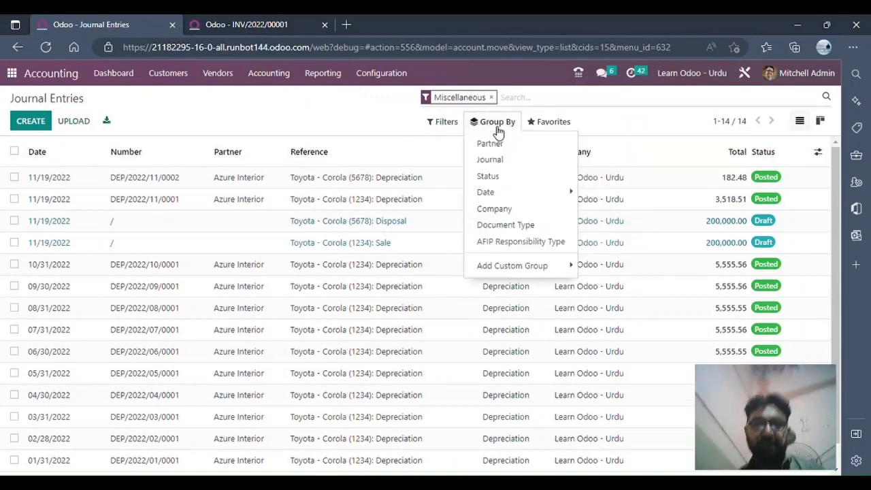
{"action": "left_click", "coordinate": [509, 160]}
{"action": "left_click", "coordinate": [490, 97]}
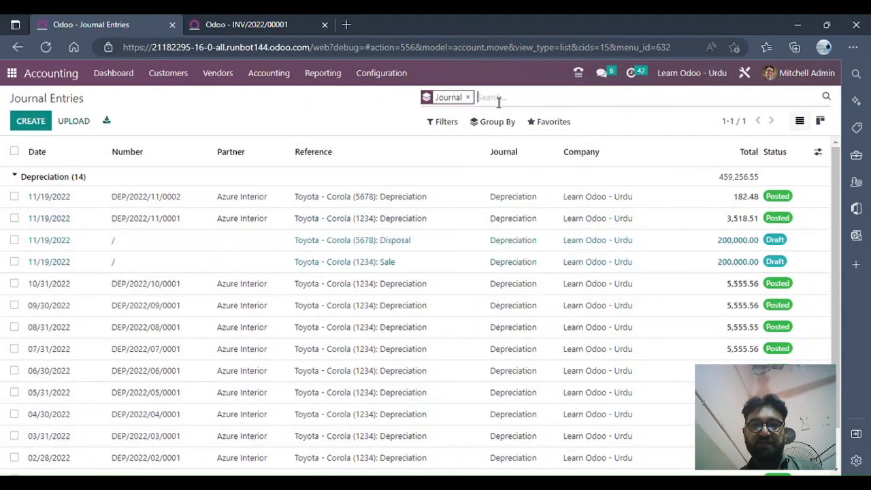
- Find the draft entries in the Depreciation journal and post the Toyota - Corola (5678) disposal and Toyota - Corola (1234) sale entries
{"action": "scroll", "coordinate": [55, 278], "scroll_direction": "down", "scroll_amount": 3}
{"action": "scroll", "coordinate": [56, 279], "scroll_direction": "up", "scroll_amount": 3}
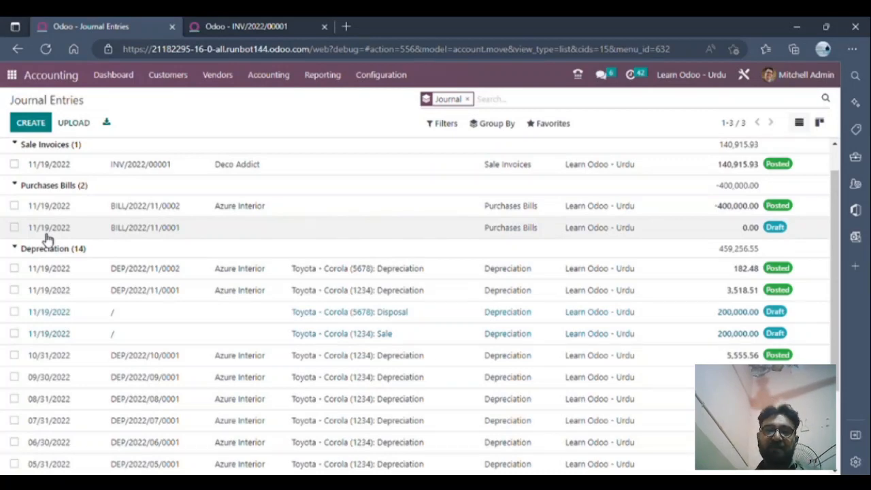
{"action": "scroll", "coordinate": [60, 279], "scroll_direction": "down", "scroll_amount": 3}
{"action": "scroll", "coordinate": [564, 282], "scroll_direction": "up", "scroll_amount": 1}
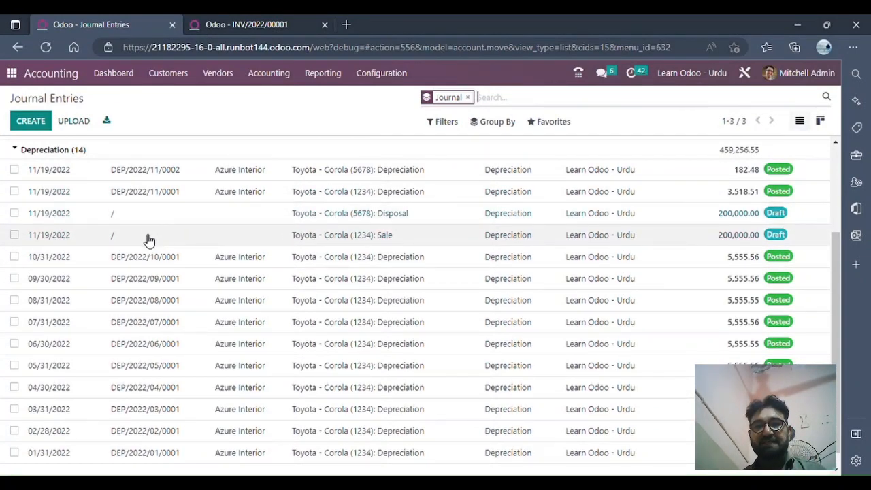
{"action": "scroll", "coordinate": [277, 304], "scroll_direction": "up", "scroll_amount": 3}
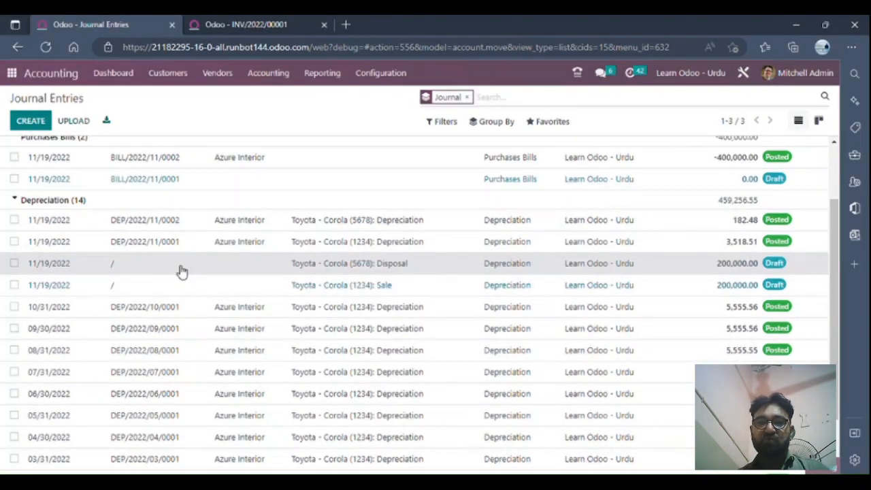
{"action": "left_click", "coordinate": [360, 264]}
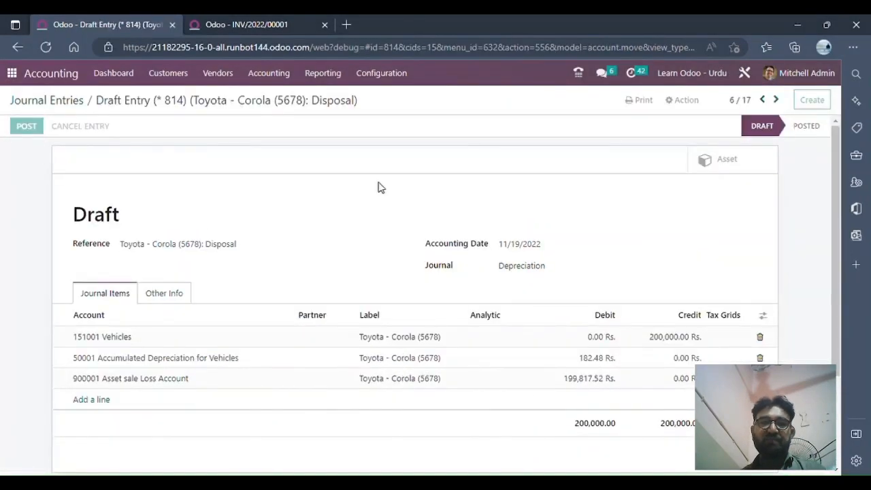
{"action": "left_click", "coordinate": [776, 100]}
{"action": "left_click", "coordinate": [27, 128]}
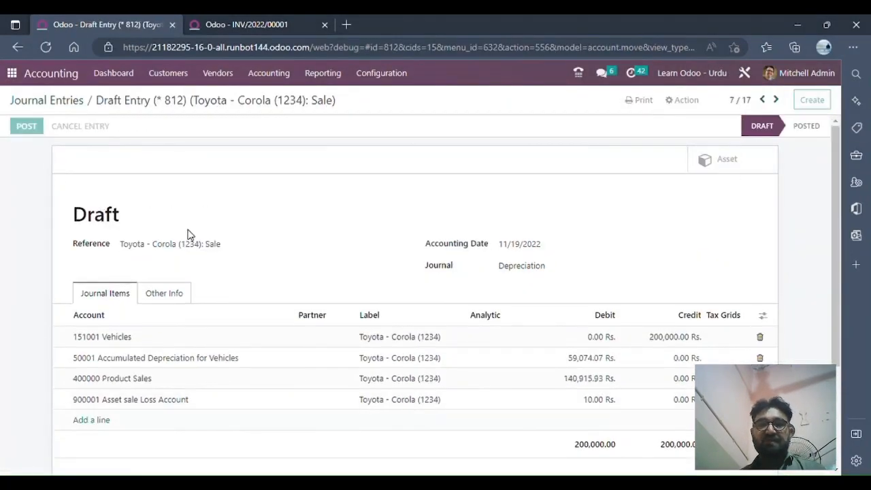